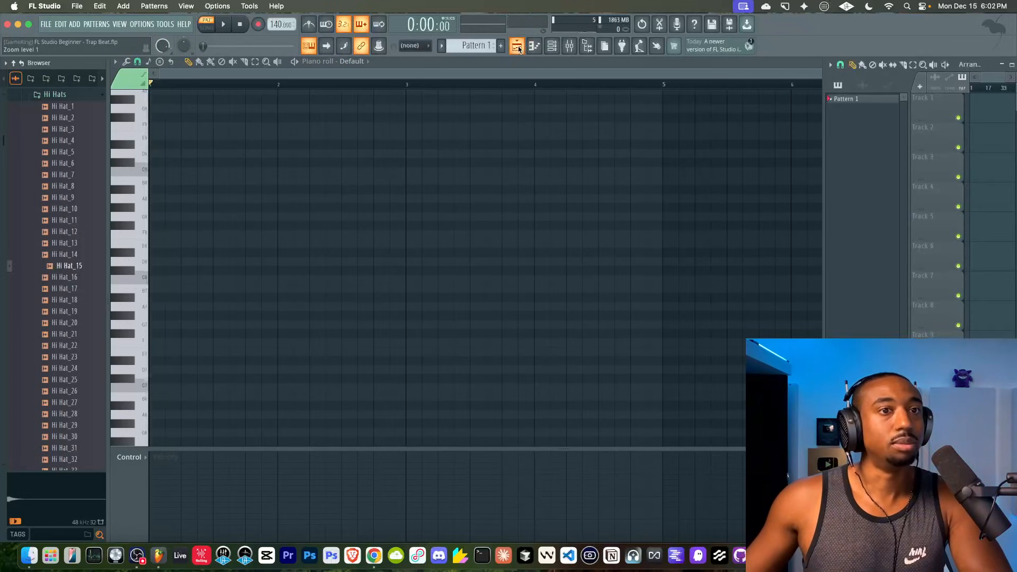
# Expand the playlist across the workspace and hide the piano roll
pyautogui.moveTo(822, 177); pyautogui.dragTo(116, 186)
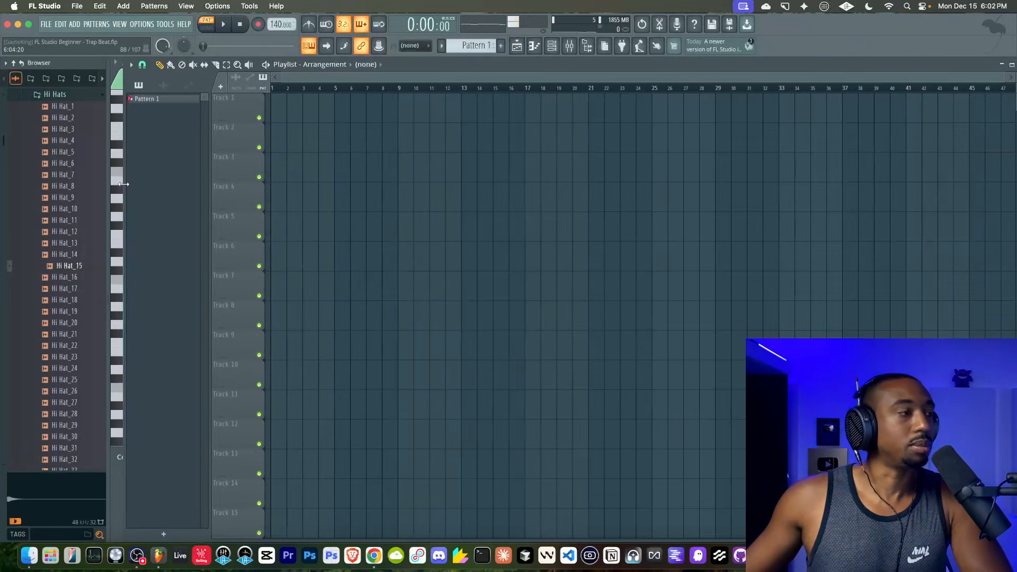
pyautogui.click(518, 47)
pyautogui.click(519, 47)
pyautogui.click(534, 47)
pyautogui.click(535, 47)
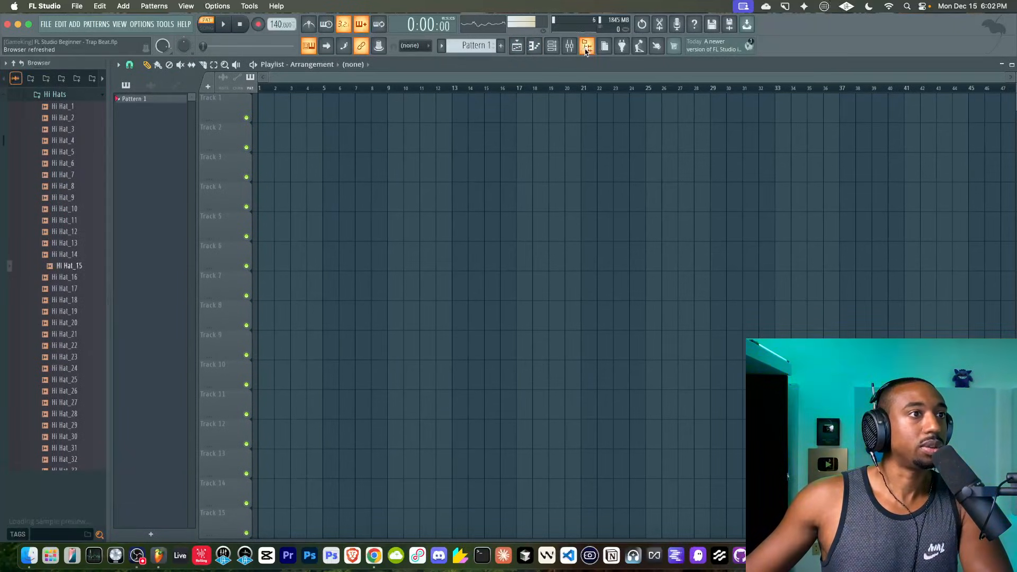
# Widen the browser, collapse its open folders and show the channel rack
pyautogui.moveTo(107, 227); pyautogui.dragTo(173, 228)
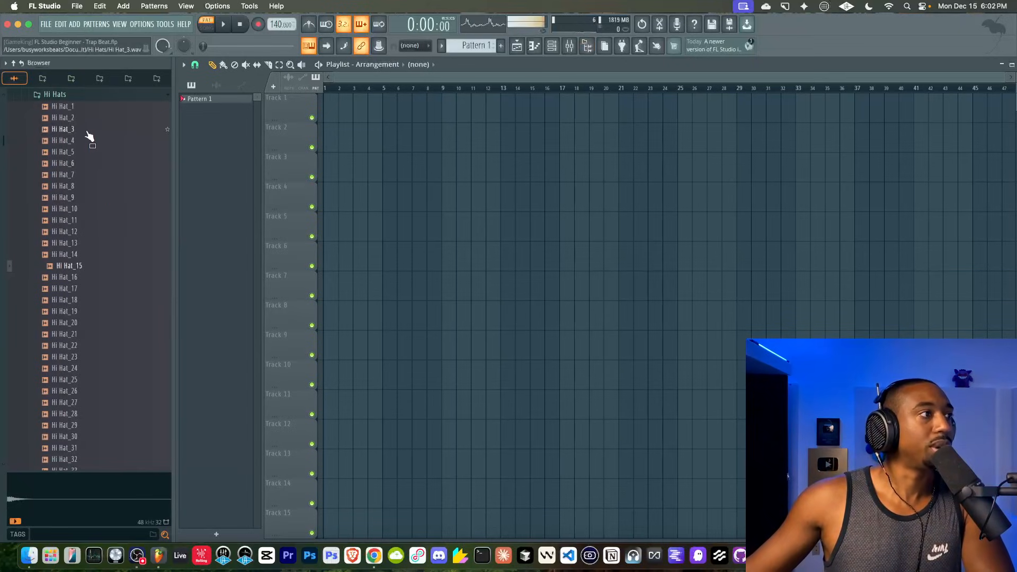
pyautogui.click(21, 63)
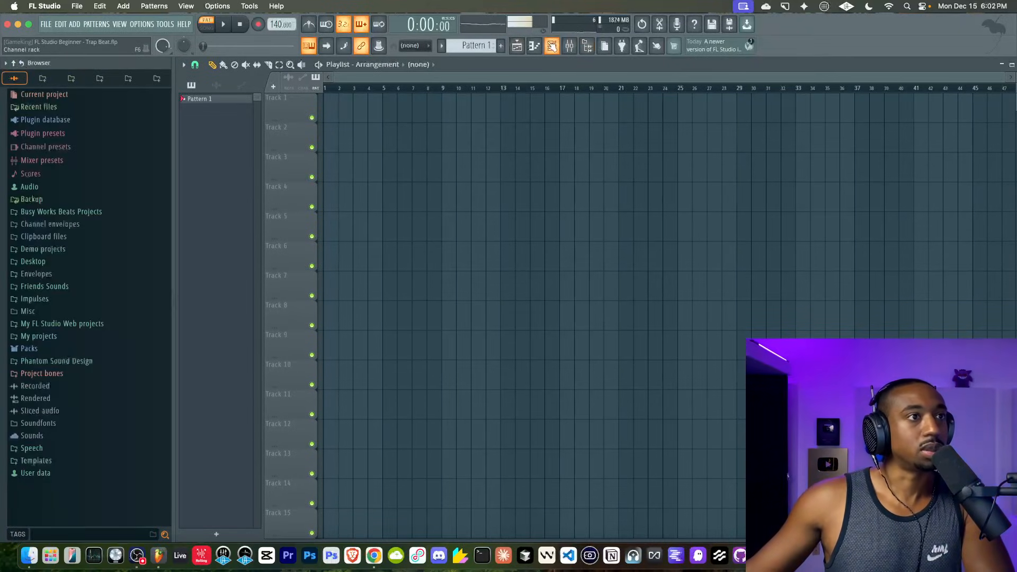
pyautogui.click(554, 49)
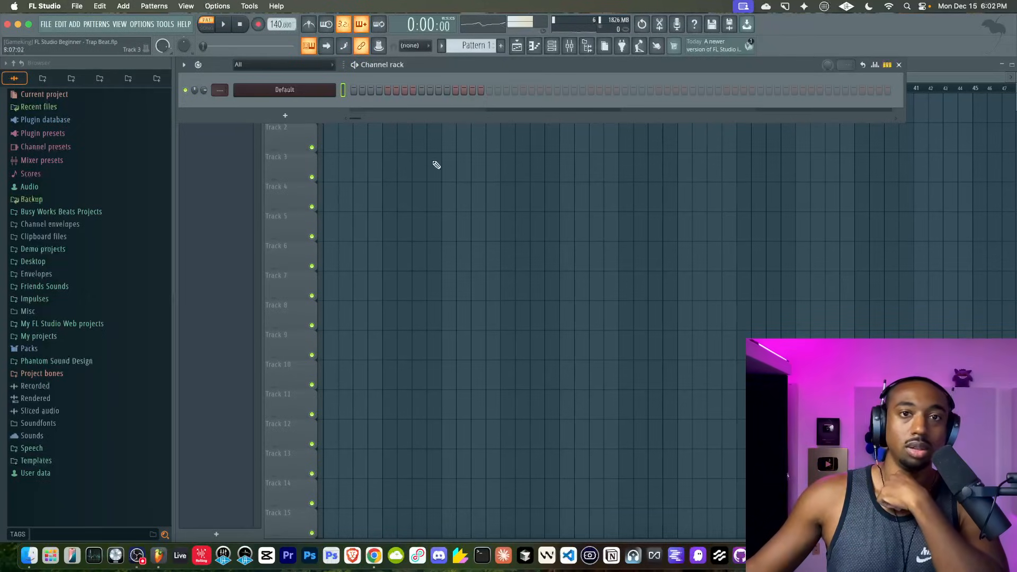
# Try out song mode by placing a Pattern 1 clip on playlist Track 1, delete it and return to pattern mode
pyautogui.click(208, 26)
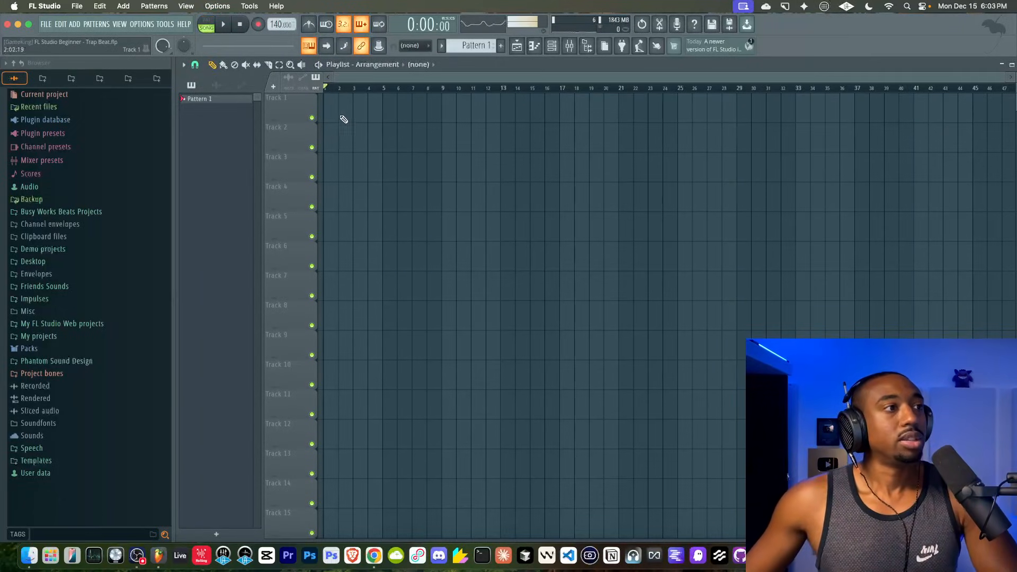
pyautogui.click(330, 118)
pyautogui.rightClick(358, 114)
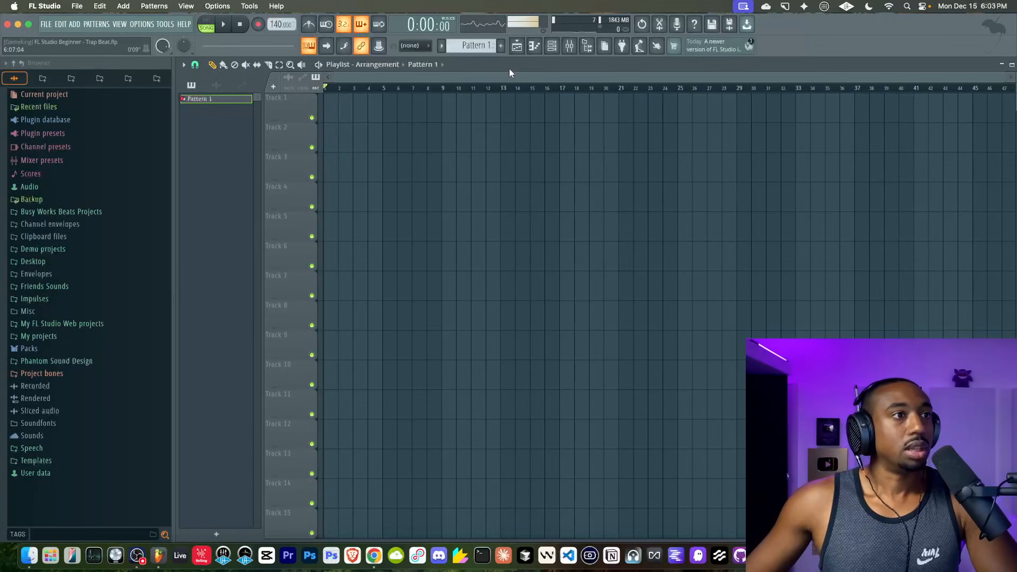
pyautogui.click(552, 47)
pyautogui.click(207, 24)
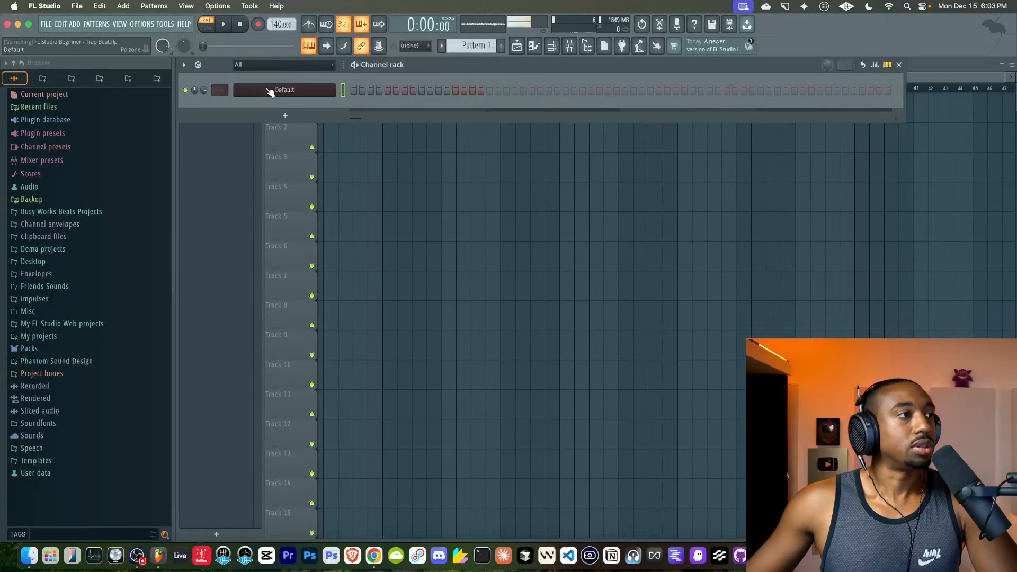
# Examine the available instrument plugins and the existing Default channel's synth editor and miscellaneous settings
pyautogui.click(286, 116)
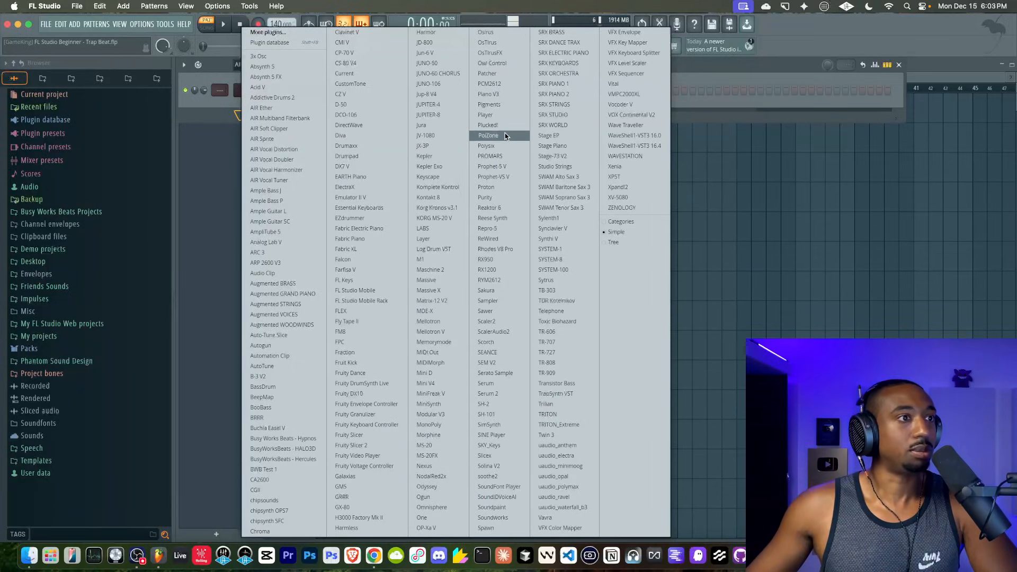
pyautogui.click(218, 106)
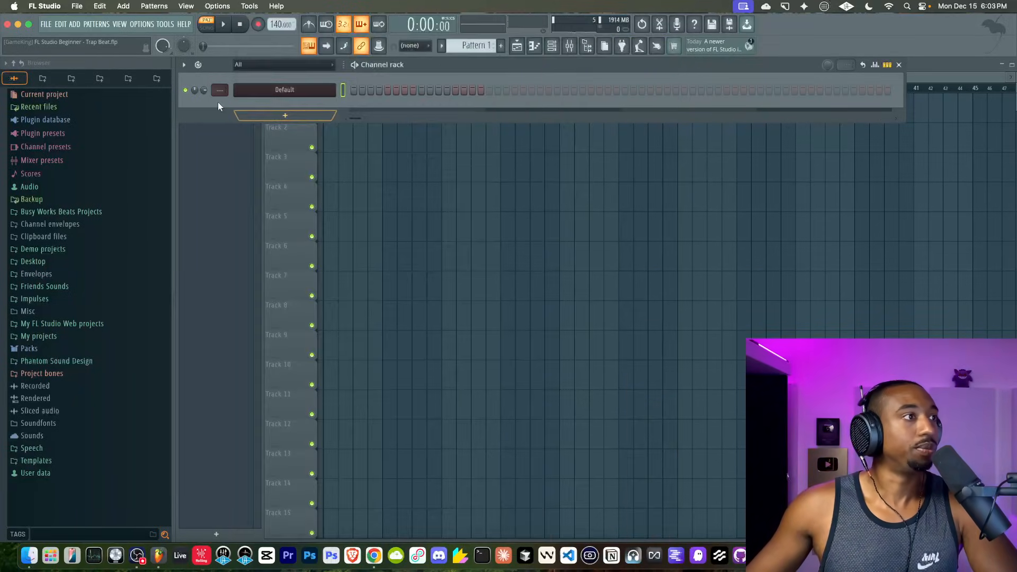
pyautogui.click(280, 91)
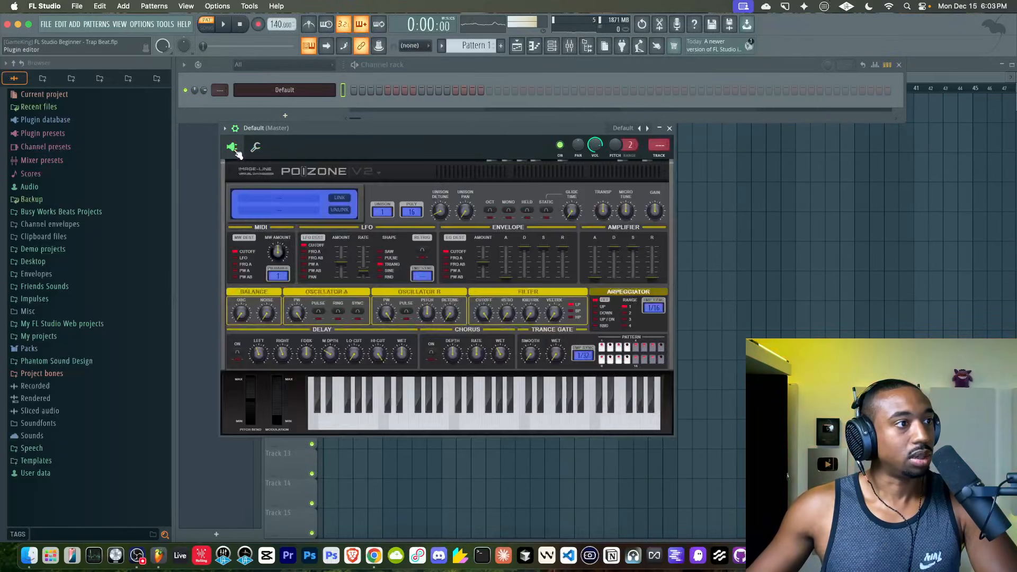
pyautogui.click(255, 147)
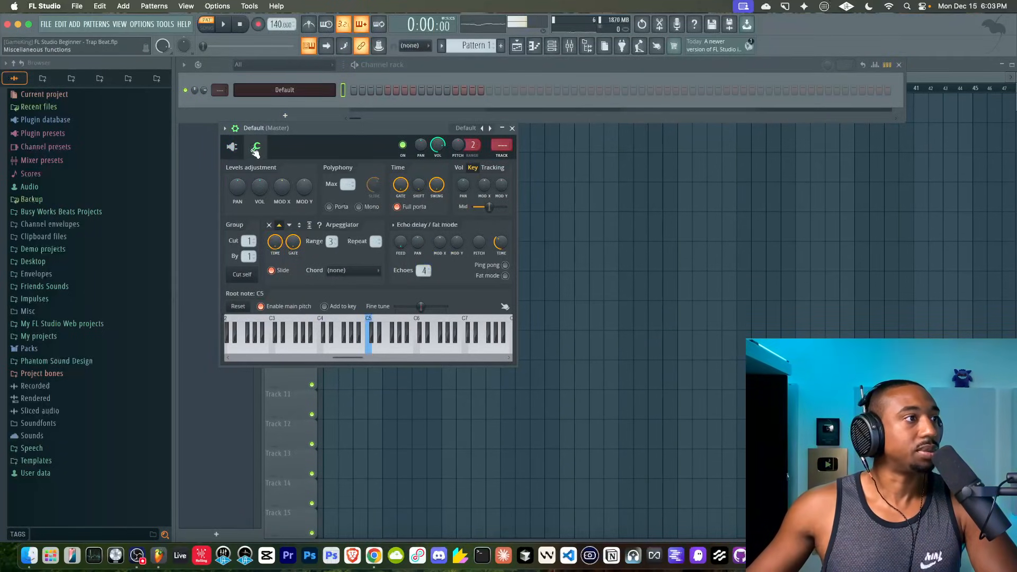
pyautogui.click(240, 147)
# Add a PoiZone instrument channel and load its Default preset
pyautogui.click(298, 116)
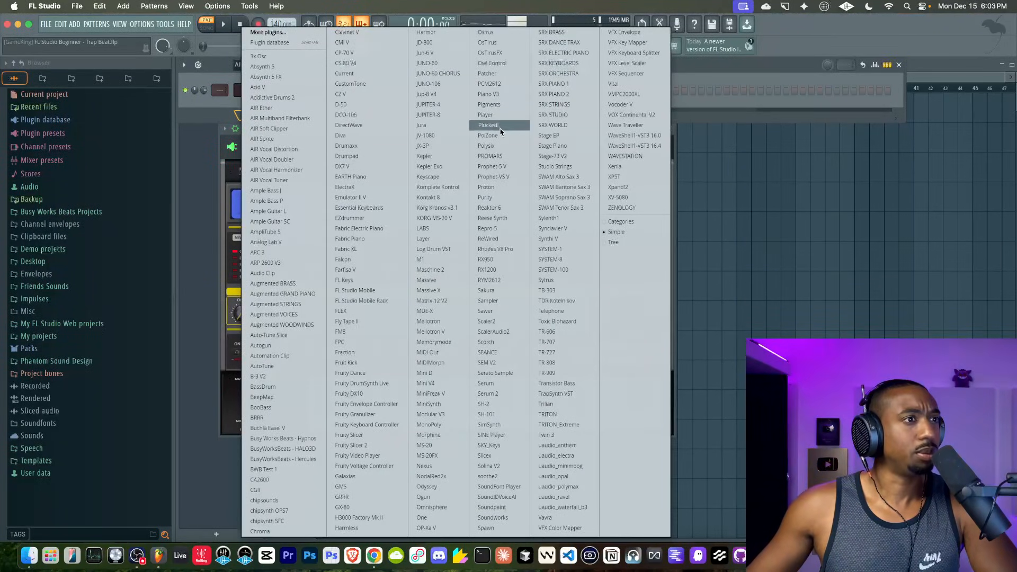
pyautogui.click(488, 135)
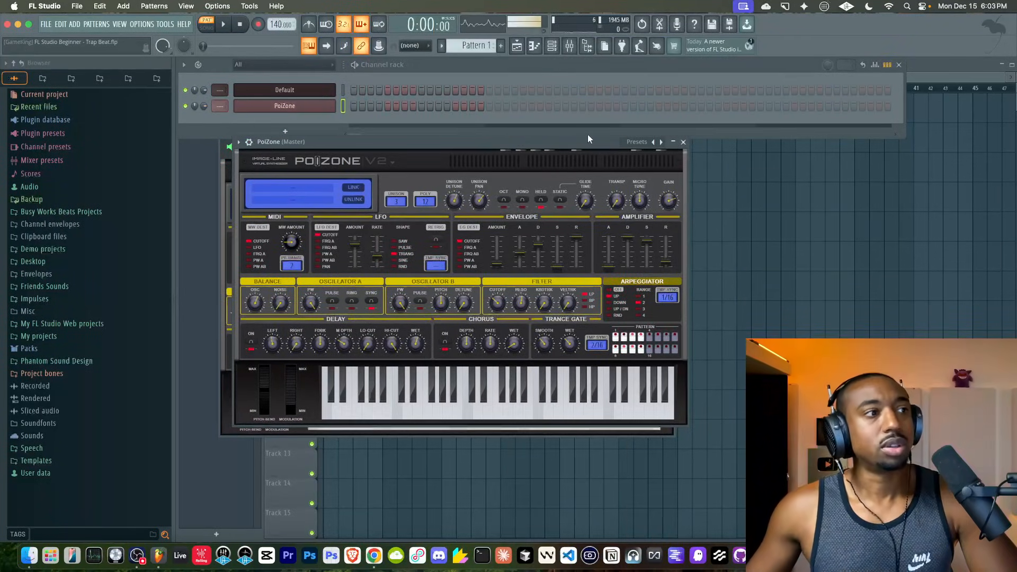
pyautogui.click(642, 144)
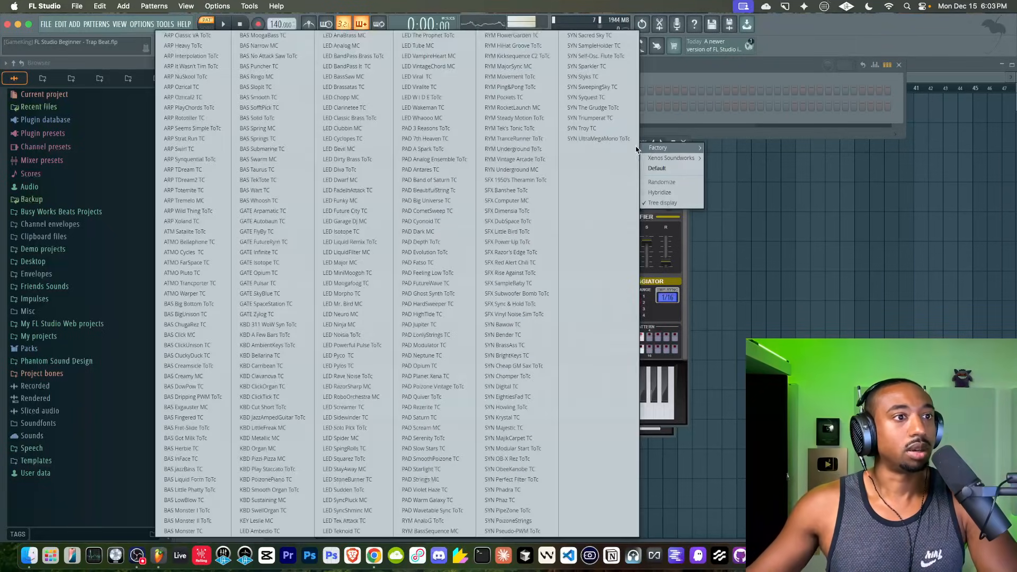
pyautogui.click(658, 168)
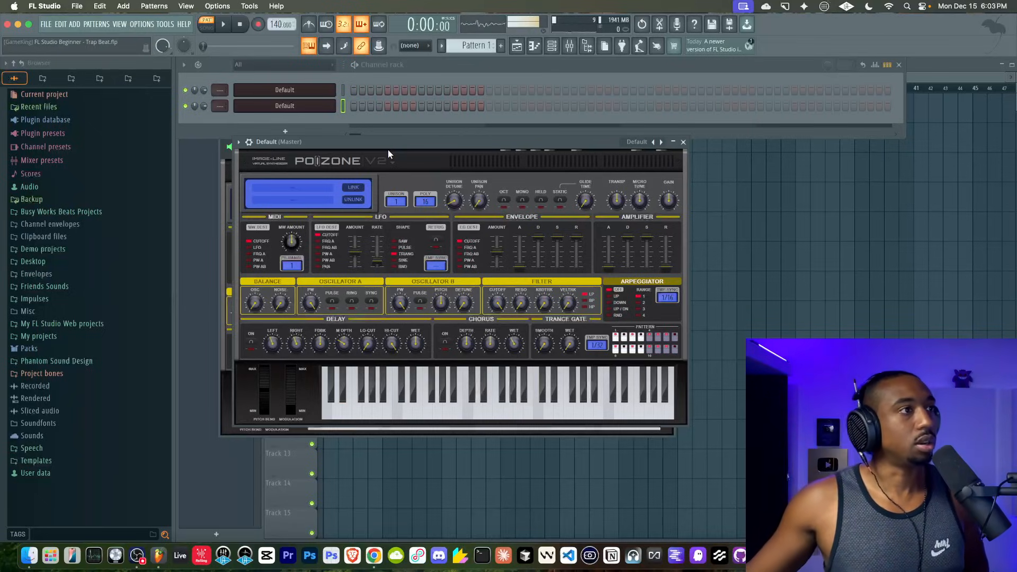
# Draw a D#5 note at the start of bar 1 in the new channel's piano roll and lengthen it to one bar
pyautogui.rightClick(320, 110)
pyautogui.click(366, 106)
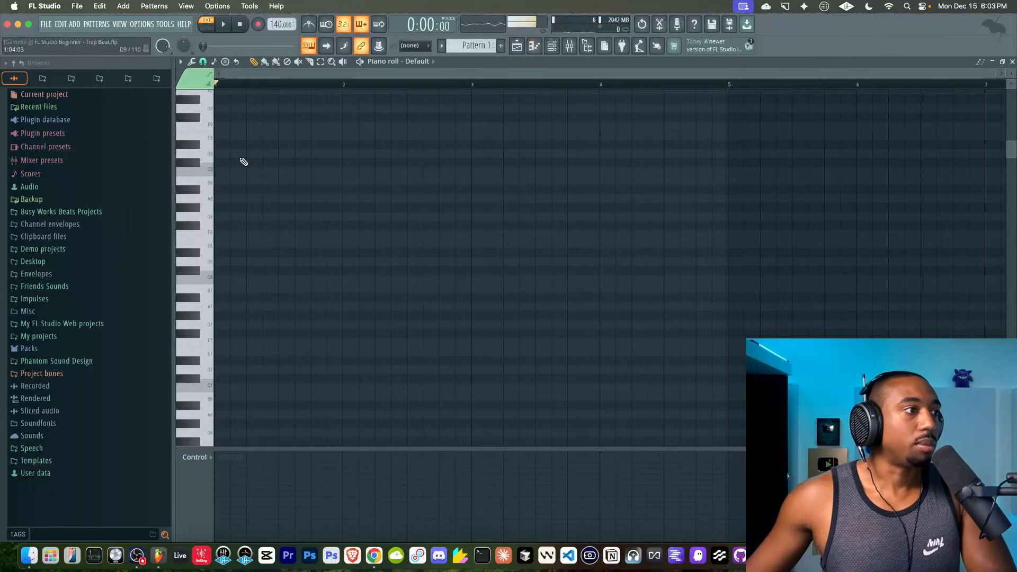
pyautogui.scroll(-5, 244, 161)
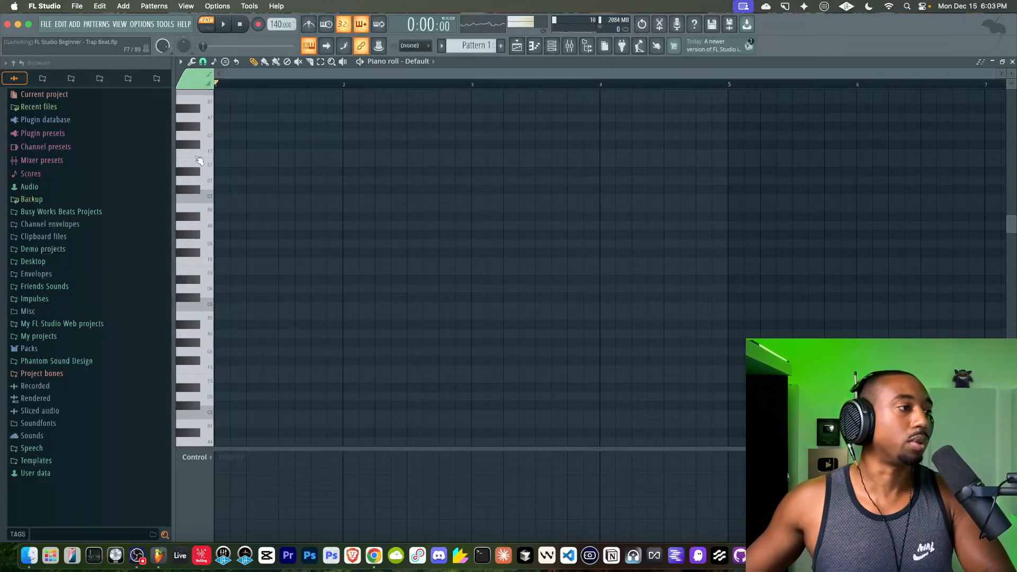
pyautogui.scroll(-2, 254, 259)
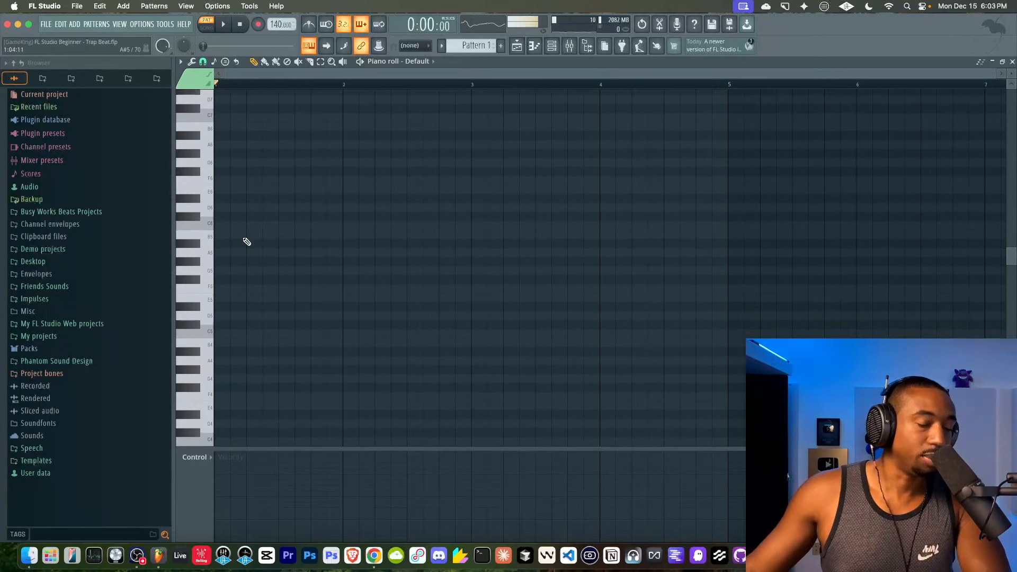
pyautogui.click(221, 306)
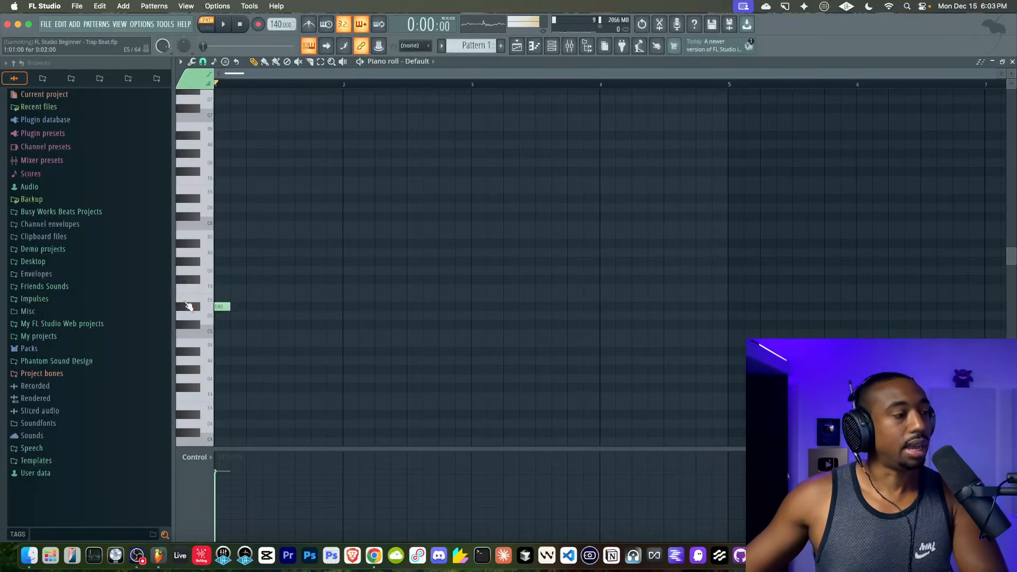
pyautogui.moveTo(229, 305); pyautogui.dragTo(284, 311)
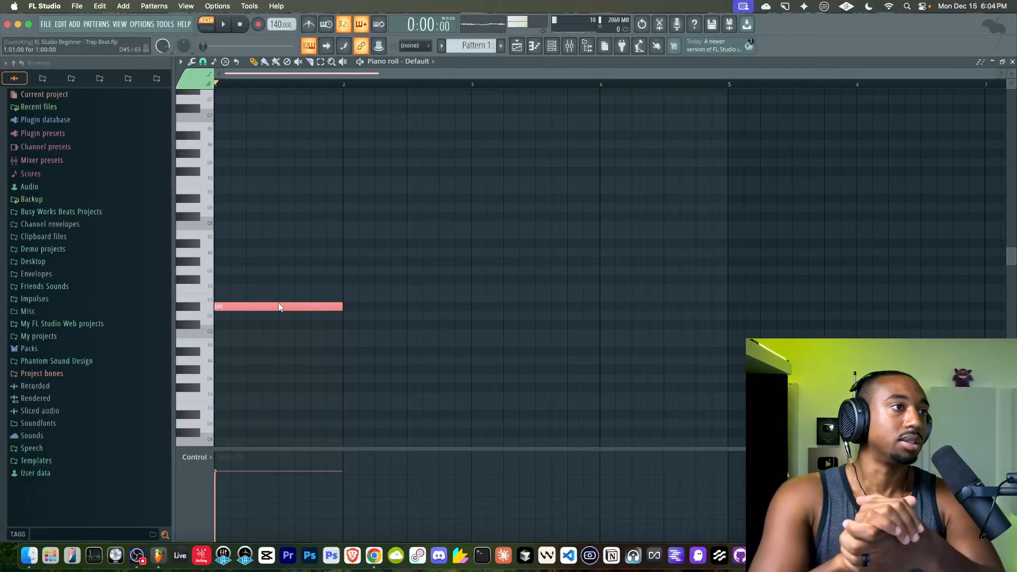
# Add one-bar F#5 and A#5 notes above the D#5 note to form a three-note chord
pyautogui.keyDown('super'); pyautogui.click(279, 284); pyautogui.keyUp('super')
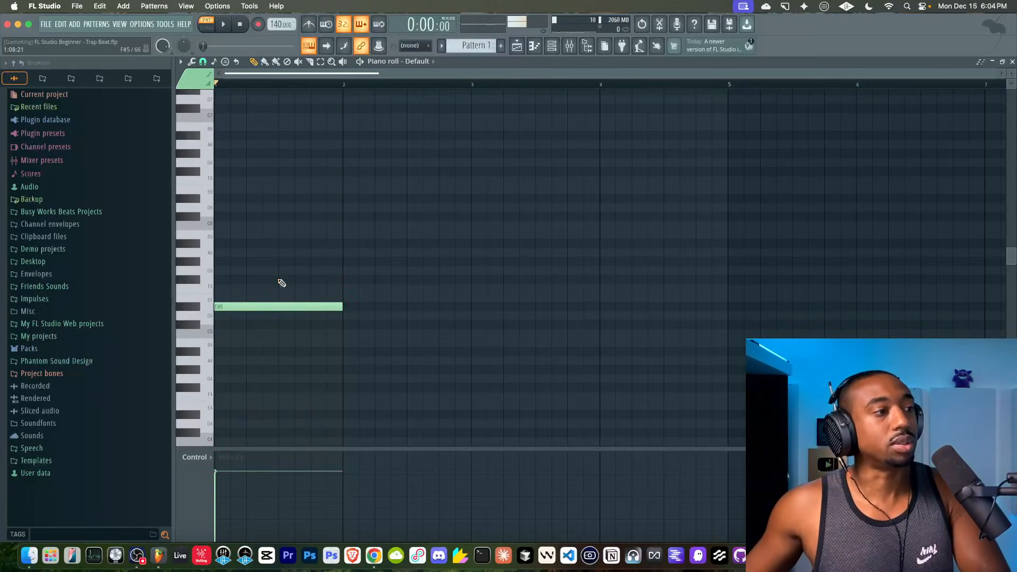
pyautogui.keyDown('super'); pyautogui.click(217, 308); pyautogui.keyUp('super')
pyautogui.click(192, 308)
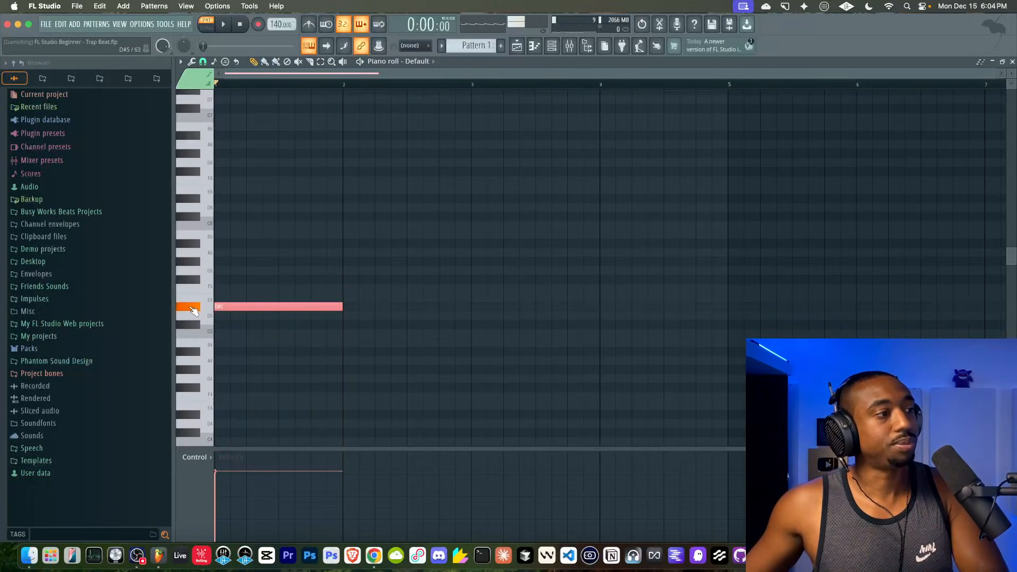
pyautogui.click(219, 280)
pyautogui.moveTo(253, 269); pyautogui.dragTo(242, 339)
pyautogui.click(241, 343)
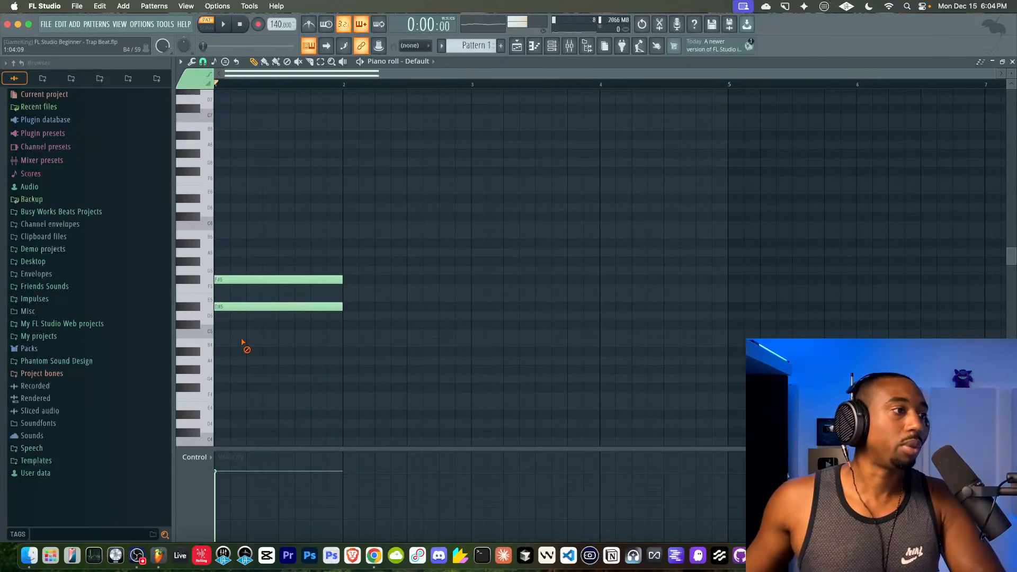
pyautogui.click(224, 307)
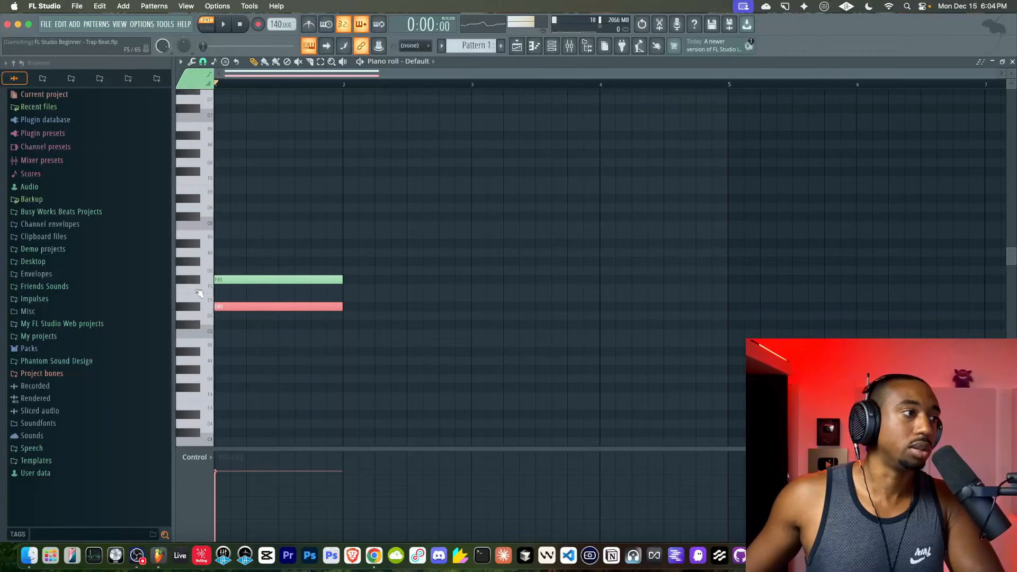
pyautogui.click(214, 282)
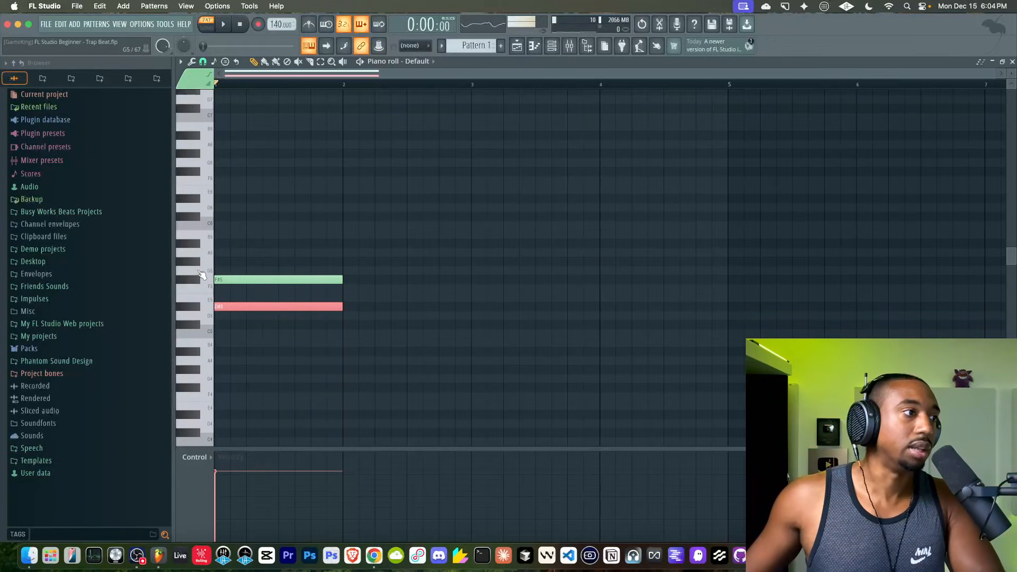
pyautogui.click(223, 240)
# Transpose the chord down one octave, play it back and select all three notes
pyautogui.press('space')
pyautogui.press('space')
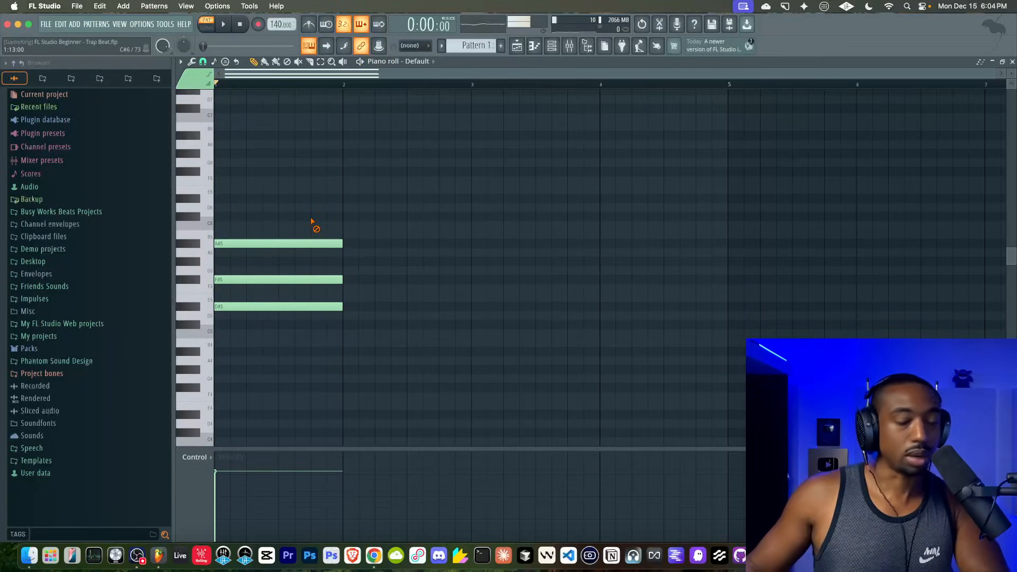
pyautogui.hotkey('ctrl', 'Down')
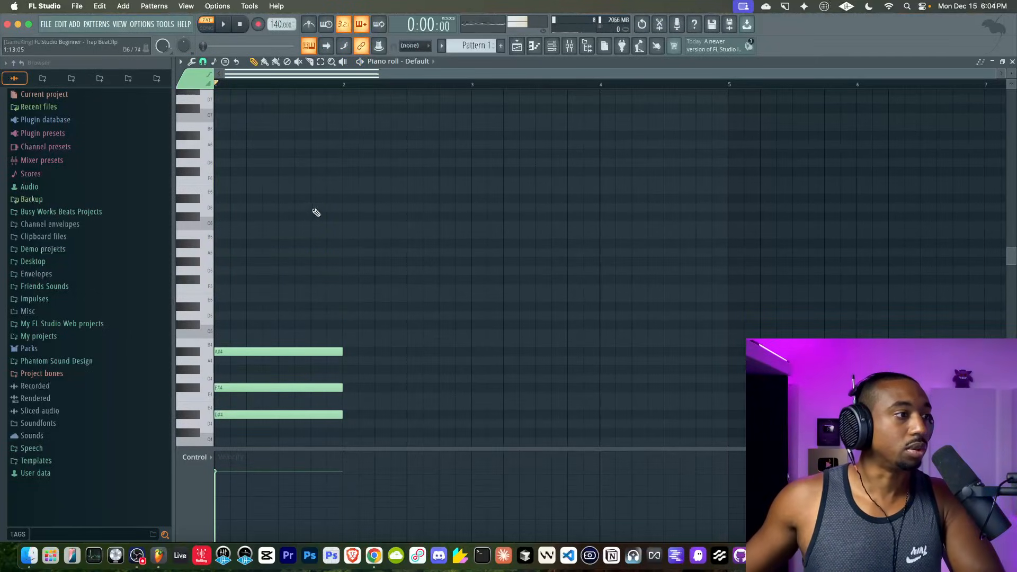
pyautogui.press('space')
pyautogui.scroll(-6, 312, 214)
pyautogui.press('space')
pyautogui.moveTo(349, 237); pyautogui.dragTo(284, 123)
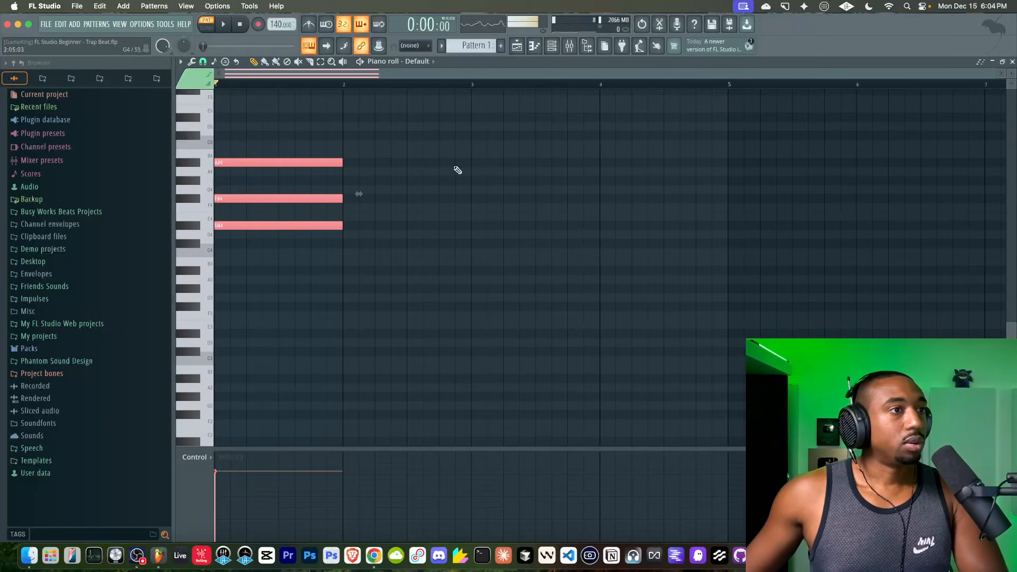
# Open the mixer, narrow and reposition its window, and close it
pyautogui.click(569, 46)
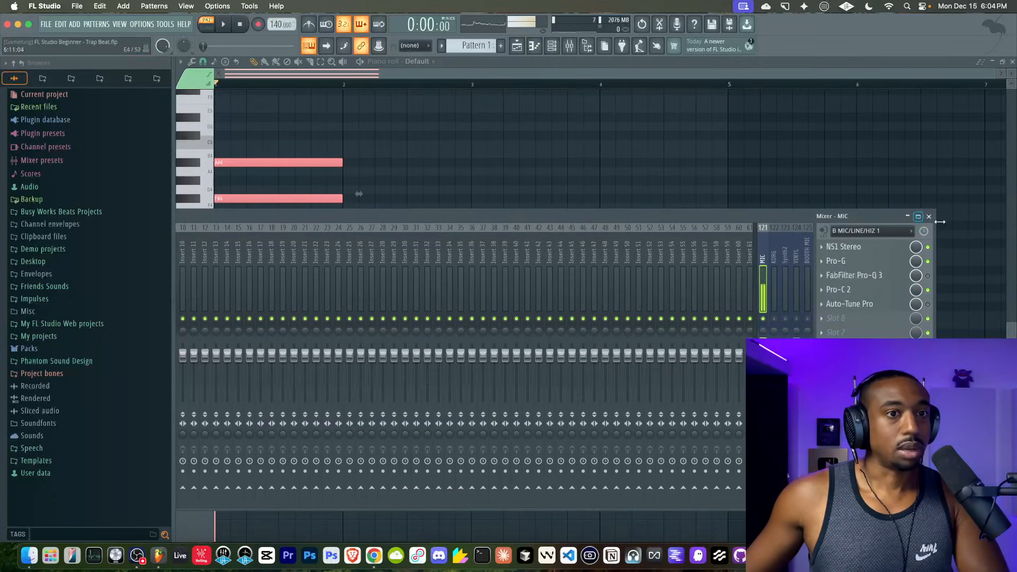
pyautogui.moveTo(936, 245); pyautogui.dragTo(564, 240)
pyautogui.moveTo(475, 219); pyautogui.dragTo(597, 201)
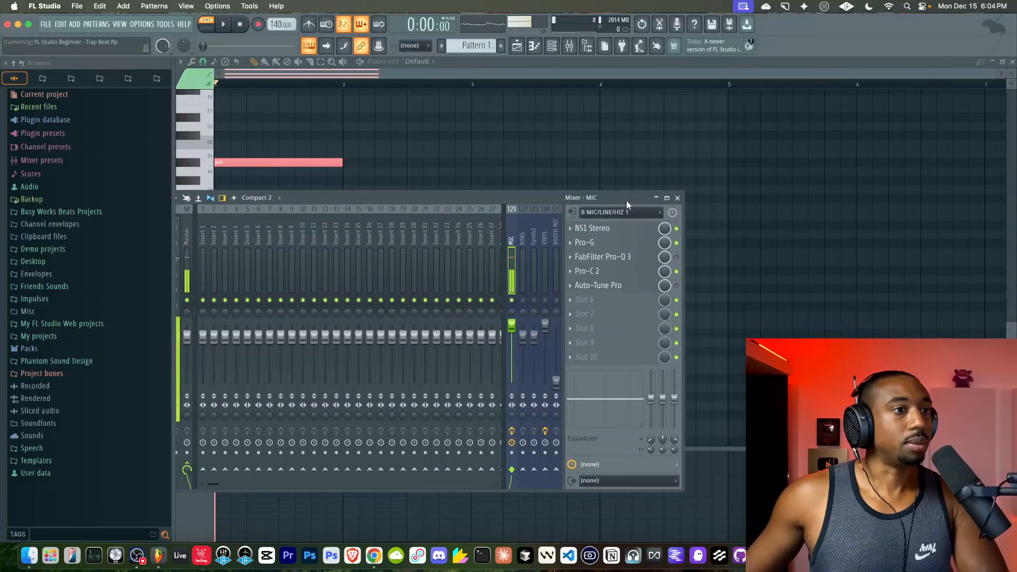
pyautogui.click(676, 198)
# Duplicate the three-note chord into bar 2 and lower the copy's middle note to F4
pyautogui.moveTo(224, 225); pyautogui.dragTo(353, 225)
pyautogui.moveTo(292, 240); pyautogui.dragTo(264, 126)
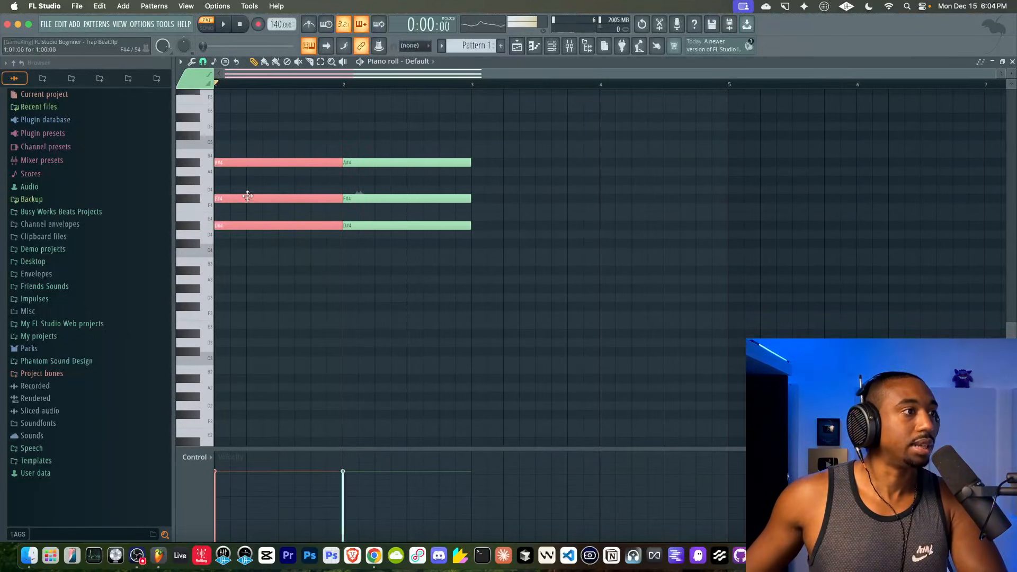
pyautogui.click(368, 248)
pyautogui.moveTo(356, 198); pyautogui.dragTo(362, 209)
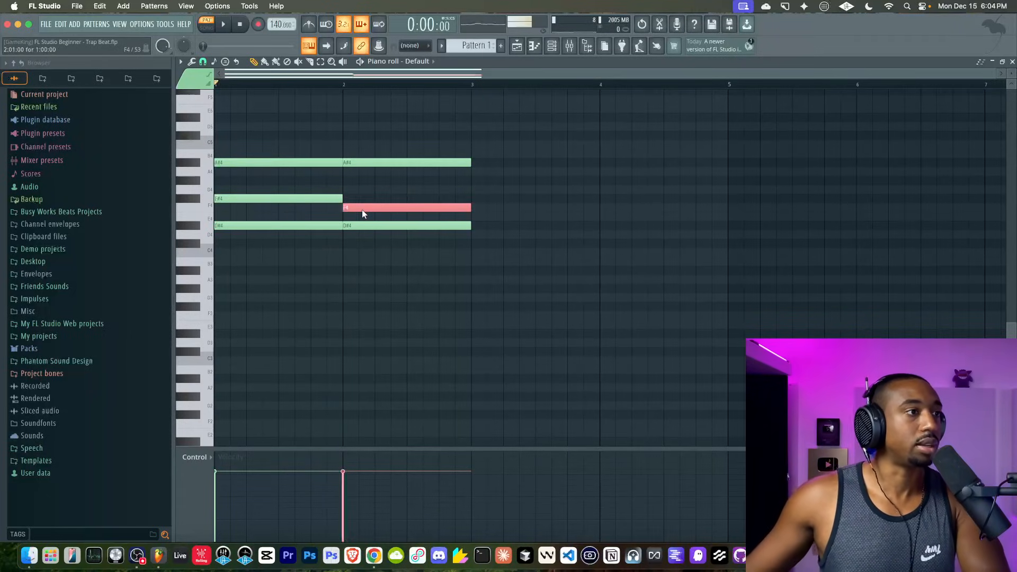
pyautogui.press('space')
pyautogui.click(362, 254)
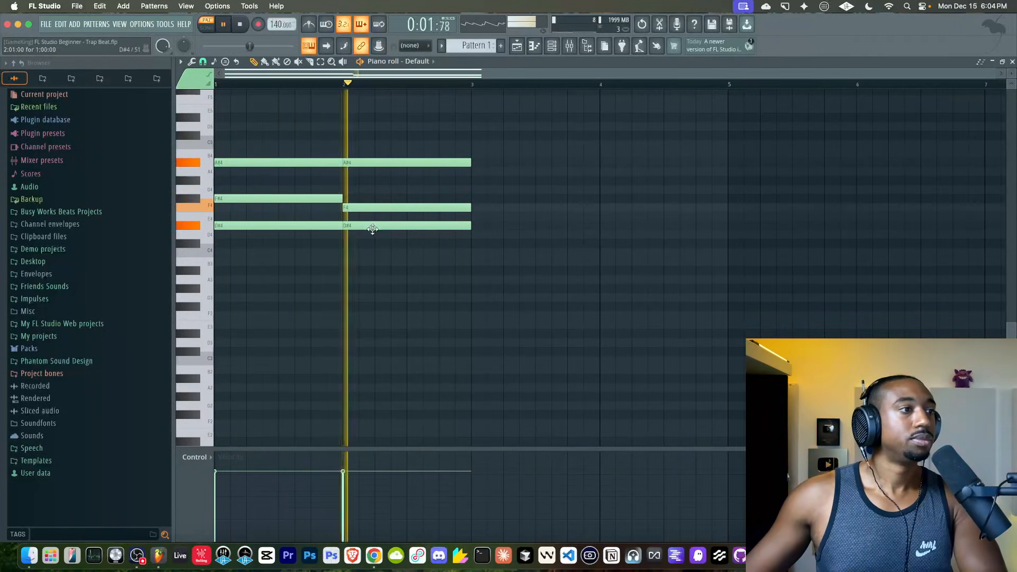
pyautogui.scroll(-3, 370, 236)
pyautogui.press('space')
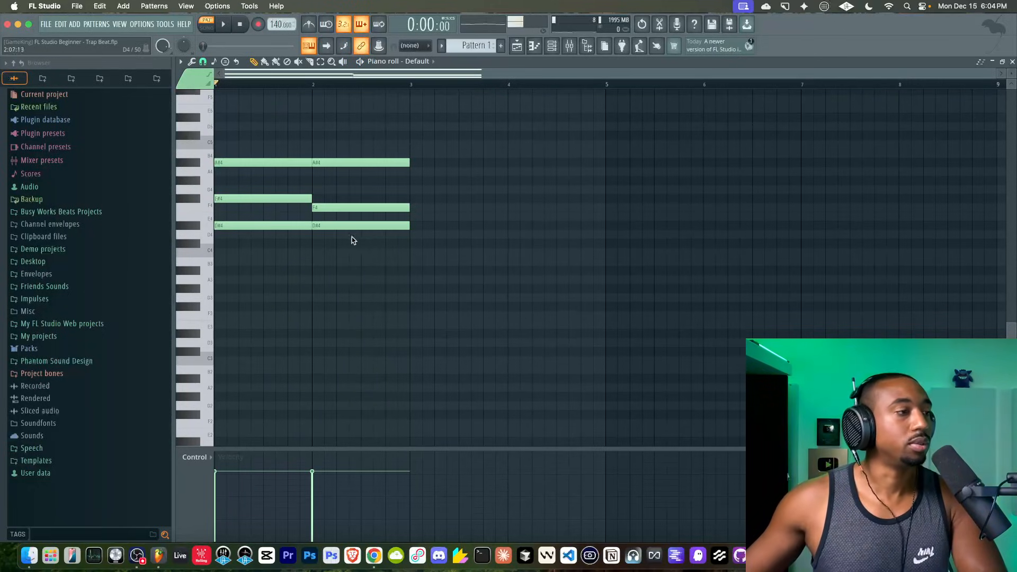
# Play back the two-bar chord pattern to hear the change from F#4 to F4
pyautogui.moveTo(256, 247); pyautogui.dragTo(256, 107)
pyautogui.moveTo(346, 134)
pyautogui.mouseDown()
pyautogui.moveTo(345, 267)
pyautogui.moveTo(345, 137)
pyautogui.mouseUp()
pyautogui.click(344, 131)
pyautogui.rightClick(344, 131)
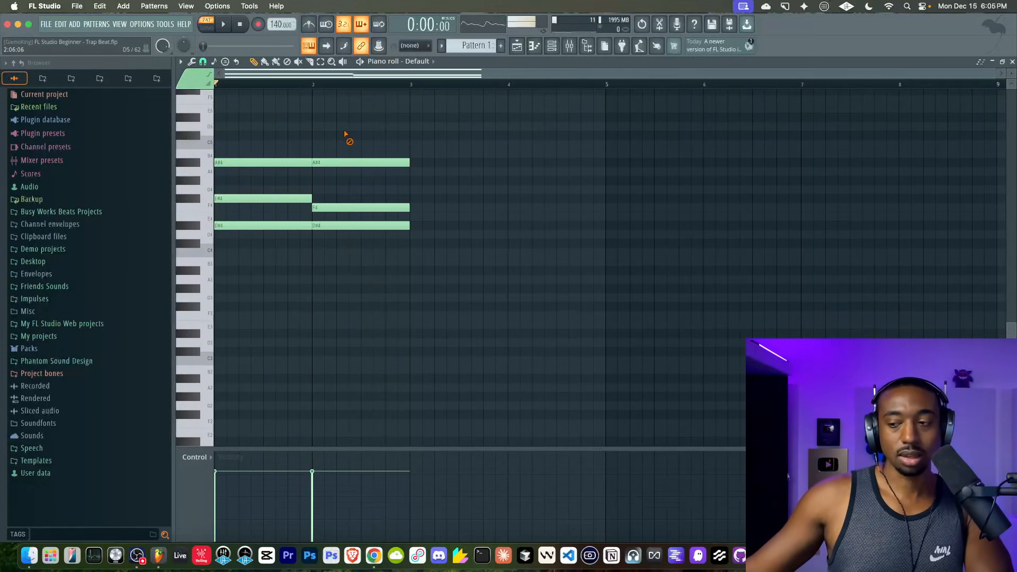
pyautogui.press('space')
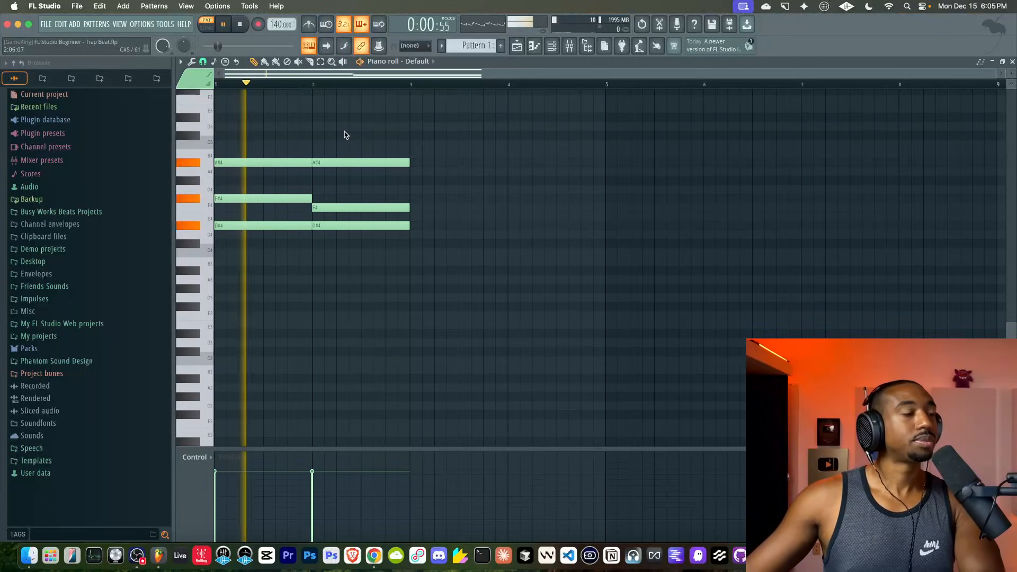
pyautogui.press('space')
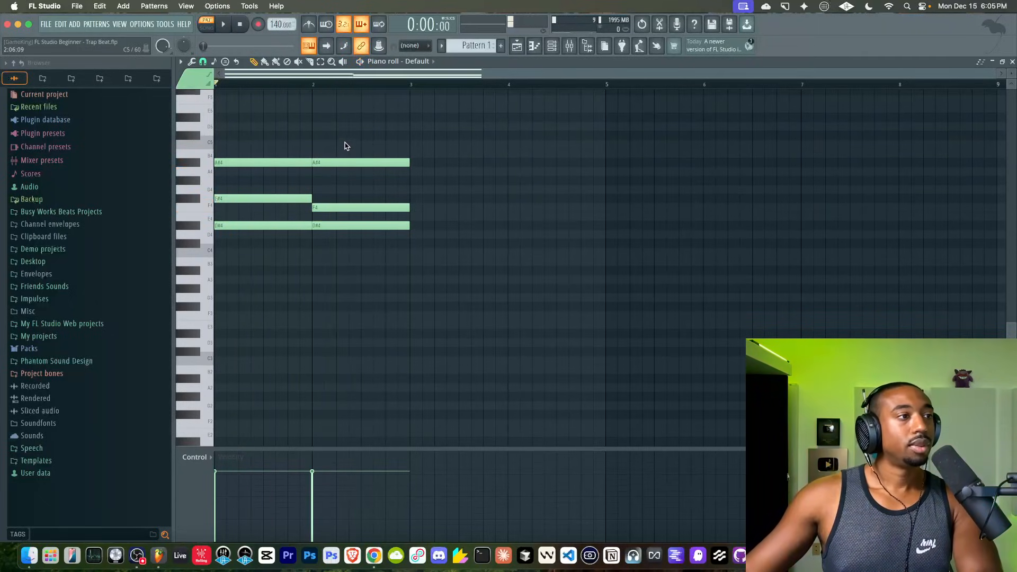
# Copy the two D#4 notes in bars 1 and 2 down one octave to D#3 and again to D#2
pyautogui.moveTo(267, 208); pyautogui.dragTo(336, 236)
pyautogui.moveTo(271, 226)
pyautogui.mouseDown()
pyautogui.moveTo(310, 225)
pyautogui.moveTo(268, 220)
pyautogui.mouseUp()
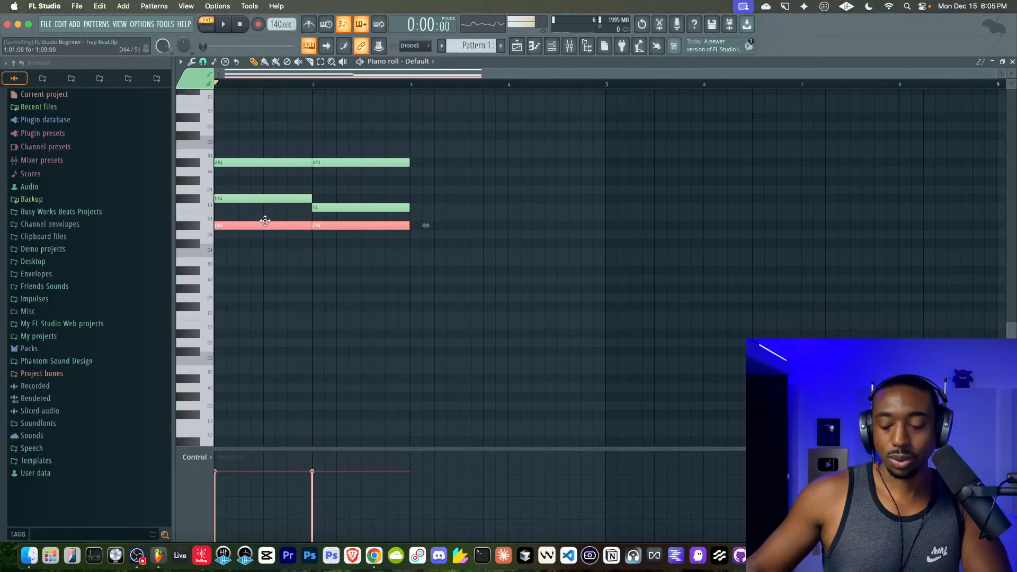
pyautogui.hotkey('ctrl', 'Down')
pyautogui.press('space')
pyautogui.scroll(-6, 261, 268)
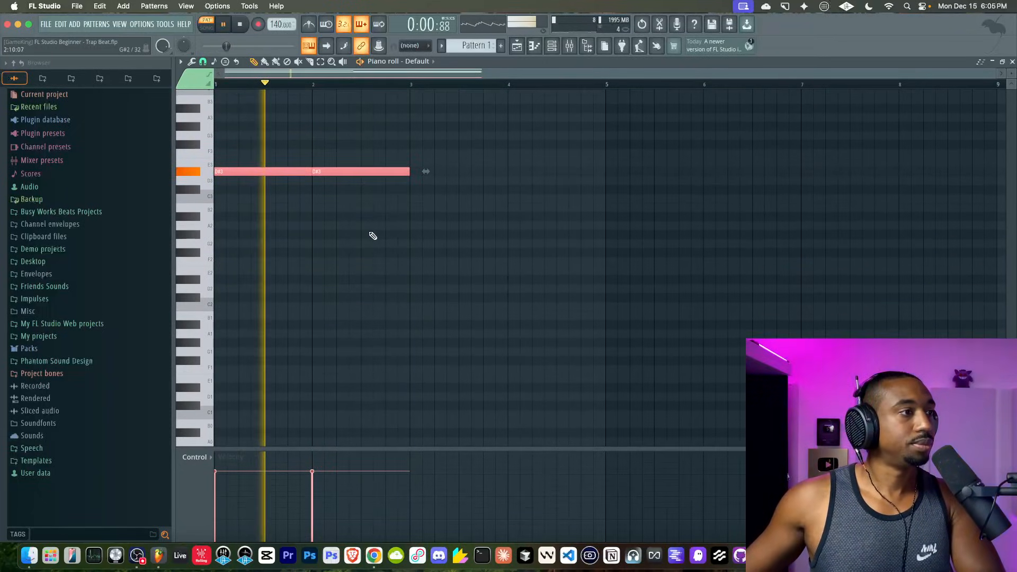
pyautogui.press('space')
pyautogui.hotkey('ctrl', 'Down')
pyautogui.scroll(6, 246, 164)
pyautogui.click(302, 216)
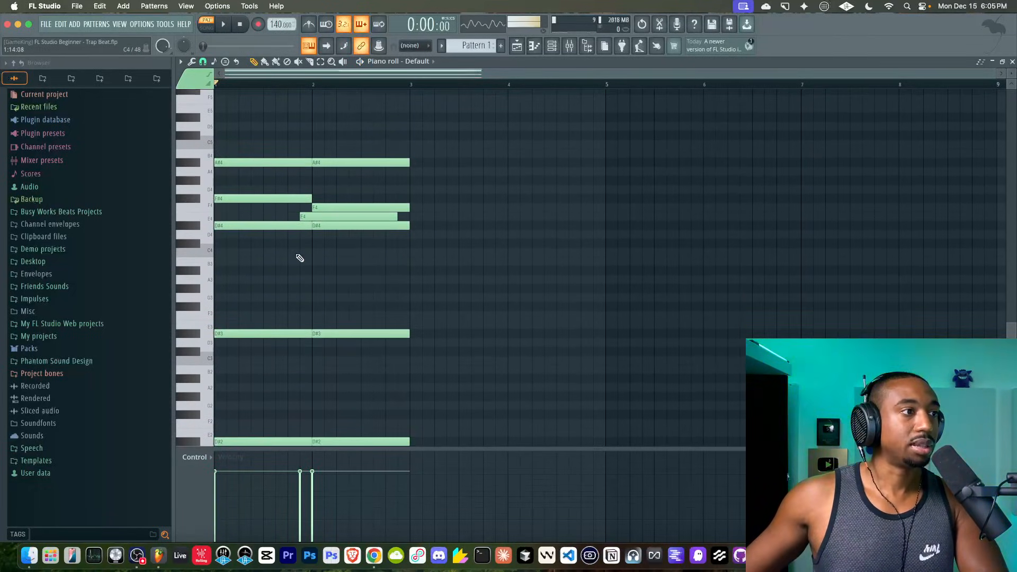
pyautogui.rightClick(307, 217)
# Duplicate all notes of bars 1 and 2 into bars 3 and 4 and play the pattern back
pyautogui.hotkey('ctrl', 'a')
pyautogui.moveTo(409, 141); pyautogui.dragTo(224, 449)
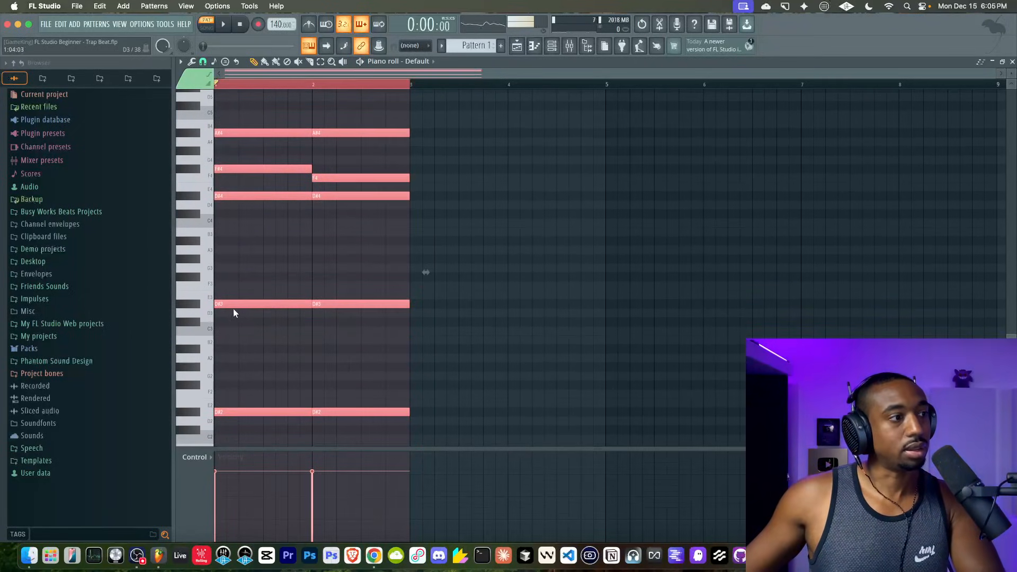
pyautogui.hotkey('ctrl', 'b')
pyautogui.press('space')
pyautogui.hotkey('ctrl', 'd')
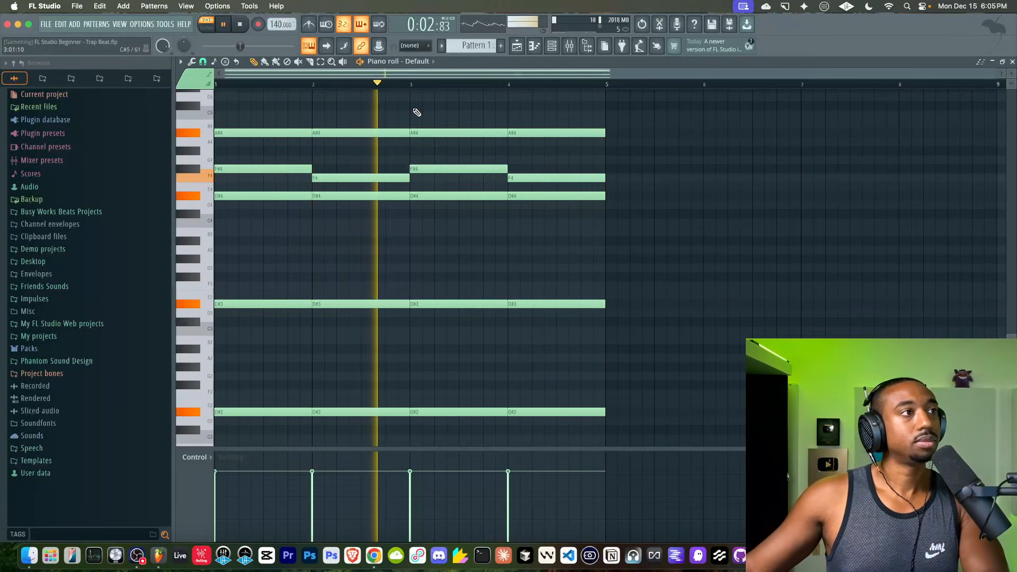
pyautogui.press('space')
# Try the bar 3 bass notes a semitone higher at E3 and E2 during playback
pyautogui.moveTo(463, 281); pyautogui.dragTo(440, 446)
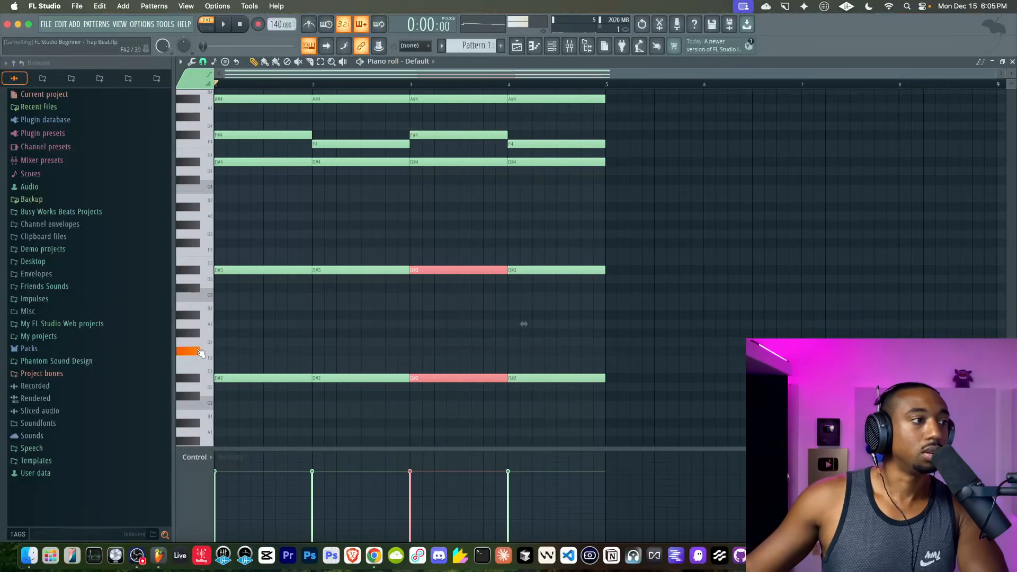
pyautogui.press('space')
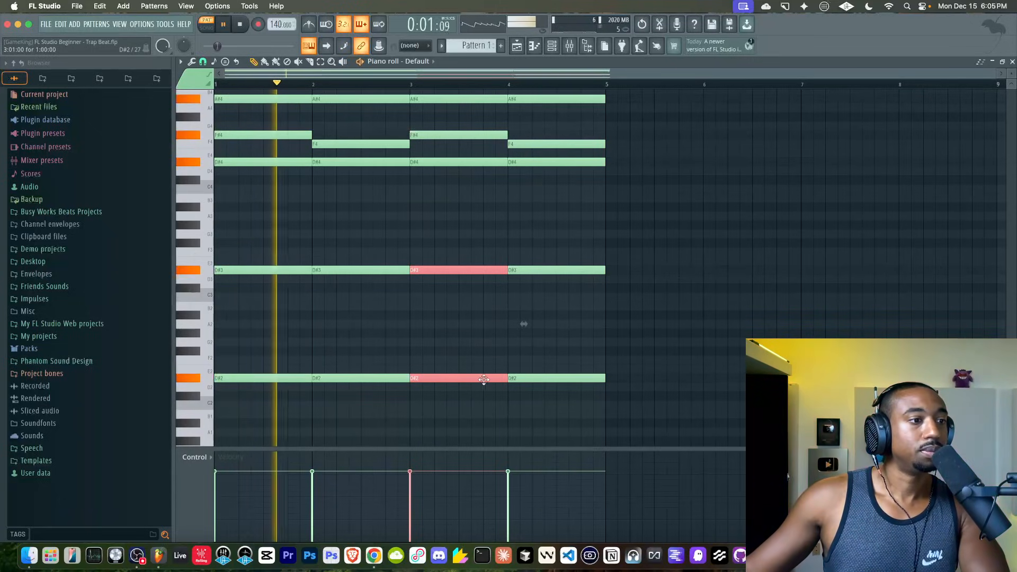
pyautogui.moveTo(474, 377); pyautogui.dragTo(473, 368)
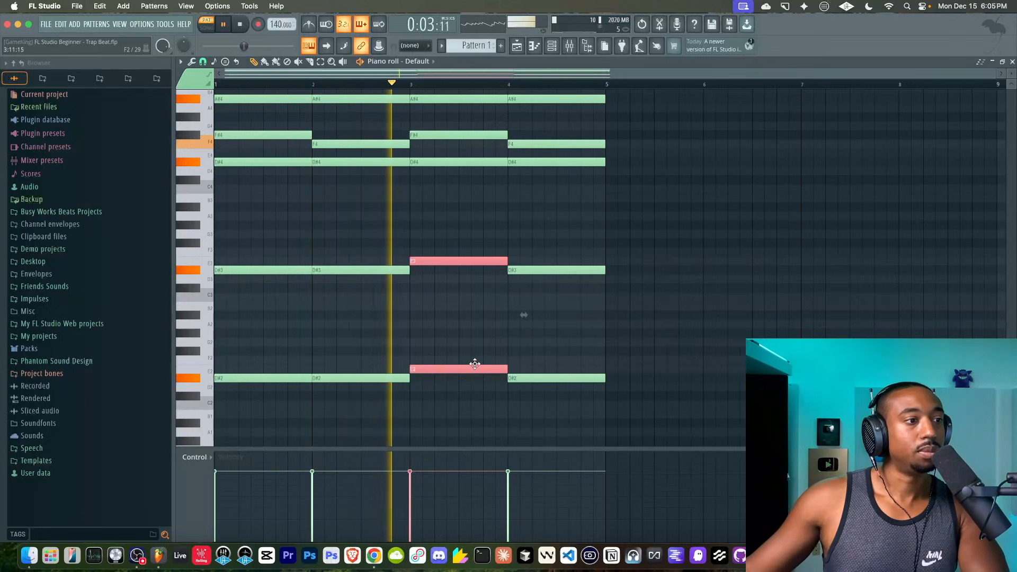
pyautogui.press('space')
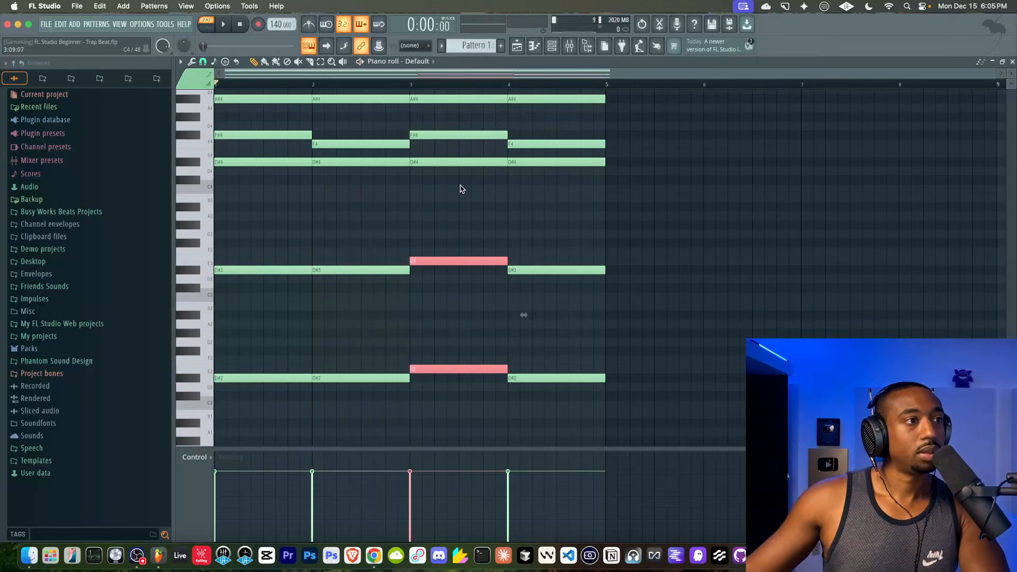
# Try raising the chord's D#4 in bar 3 to E4 too, and return it and both bass notes to D#
pyautogui.click(457, 162)
pyautogui.scroll(1, 450, 158)
pyautogui.moveTo(441, 184); pyautogui.dragTo(436, 404)
pyautogui.press('space')
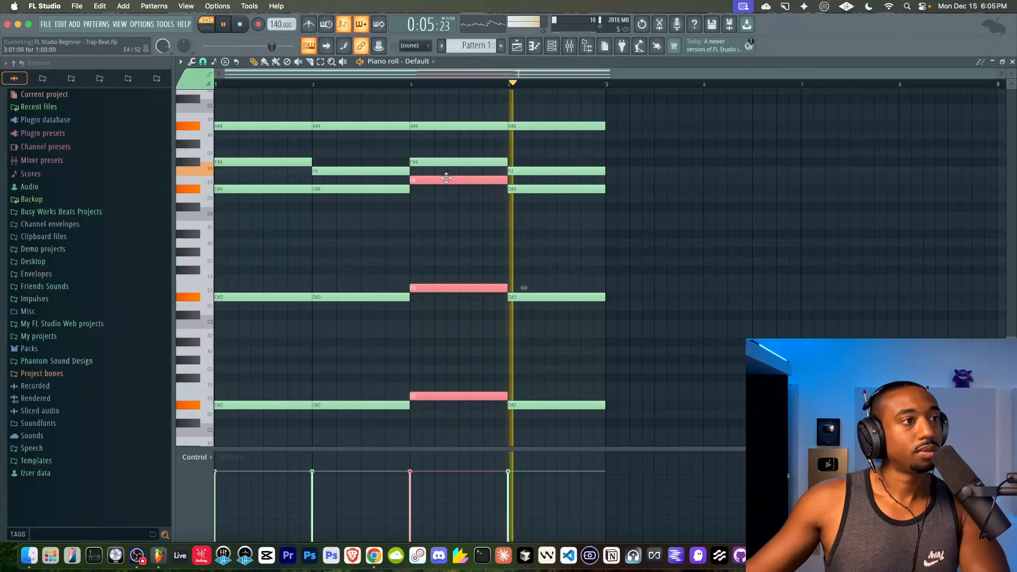
pyautogui.moveTo(445, 182); pyautogui.dragTo(445, 188)
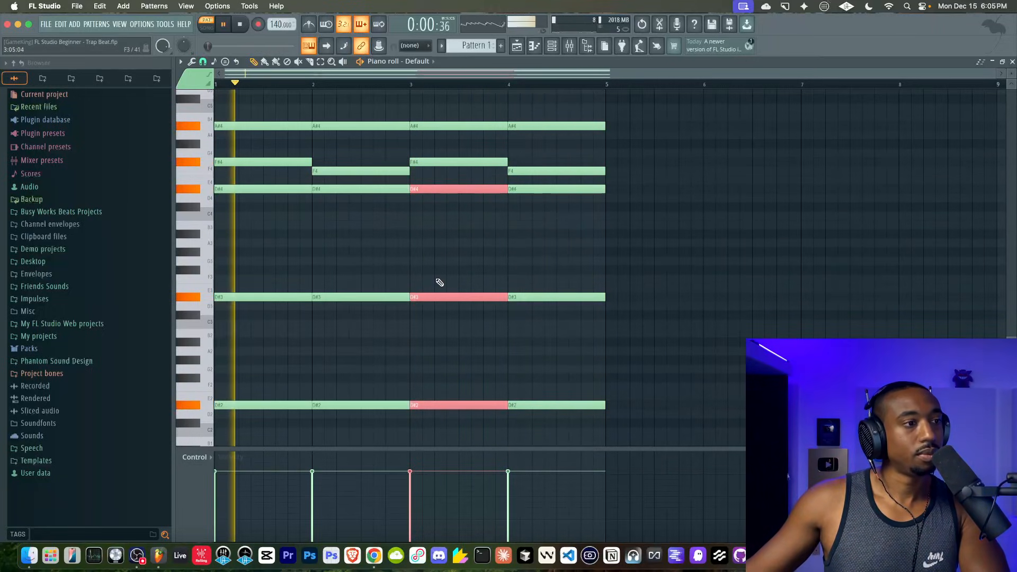
pyautogui.press('space')
# Check the channel rack while playing the pattern back, and close it again
pyautogui.click(552, 45)
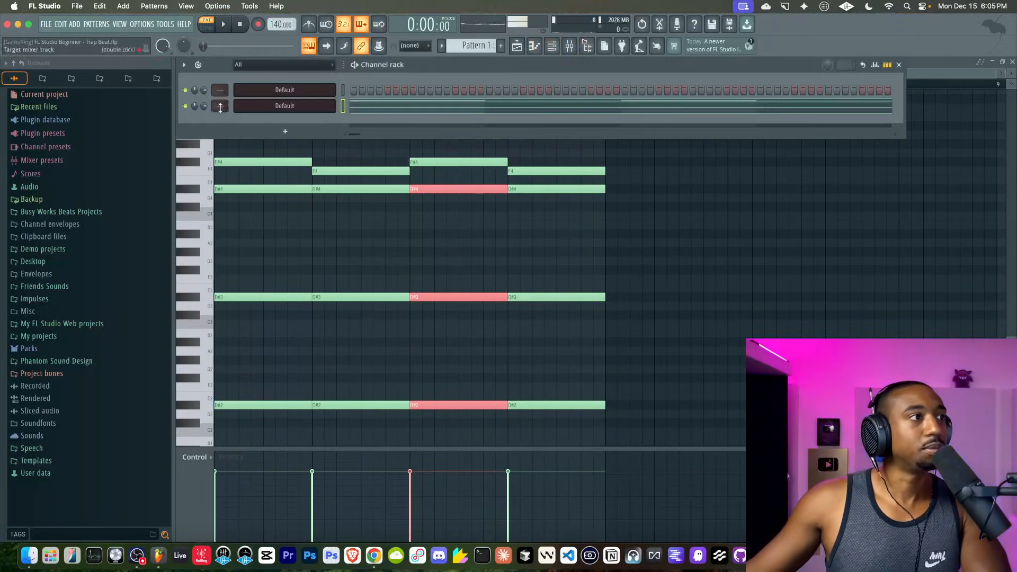
pyautogui.press('space')
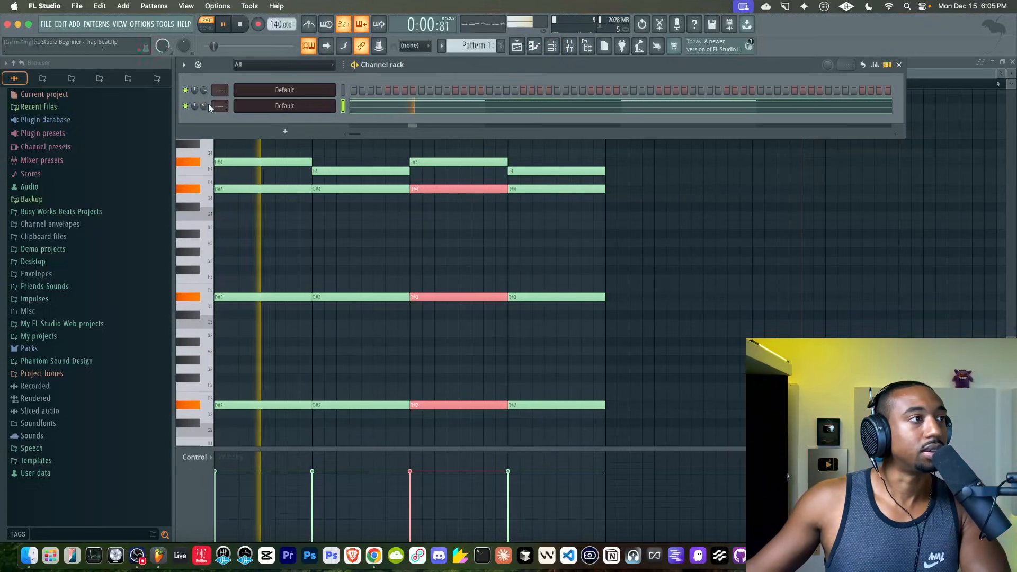
pyautogui.rightClick(384, 256)
# Lower the two bass notes in bar 3 to A#2 and A#1 and play the progression back
pyautogui.moveTo(440, 266); pyautogui.dragTo(448, 451)
pyautogui.press('space')
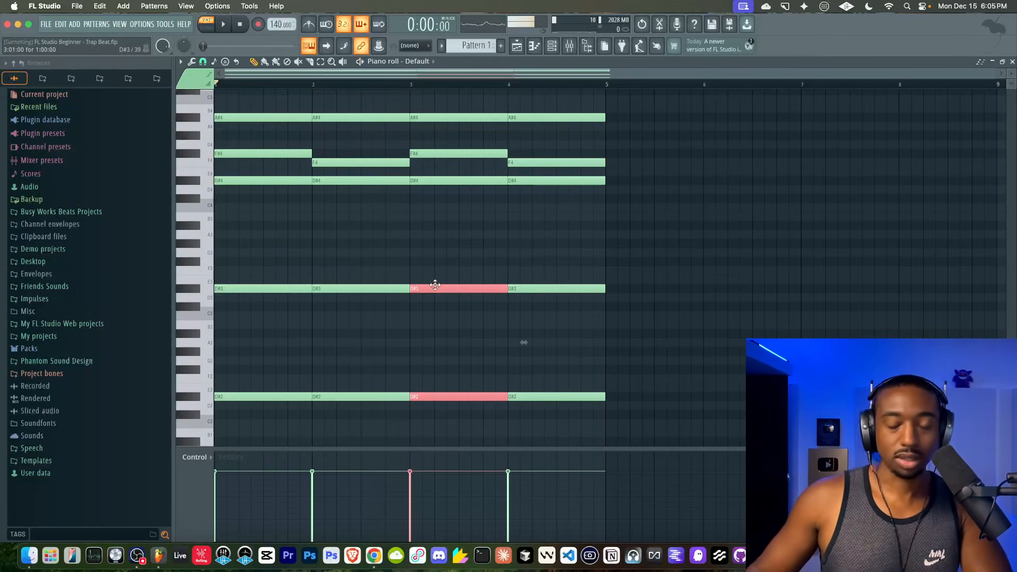
pyautogui.press('Down')
pyautogui.press('Down')
pyautogui.press('Down')
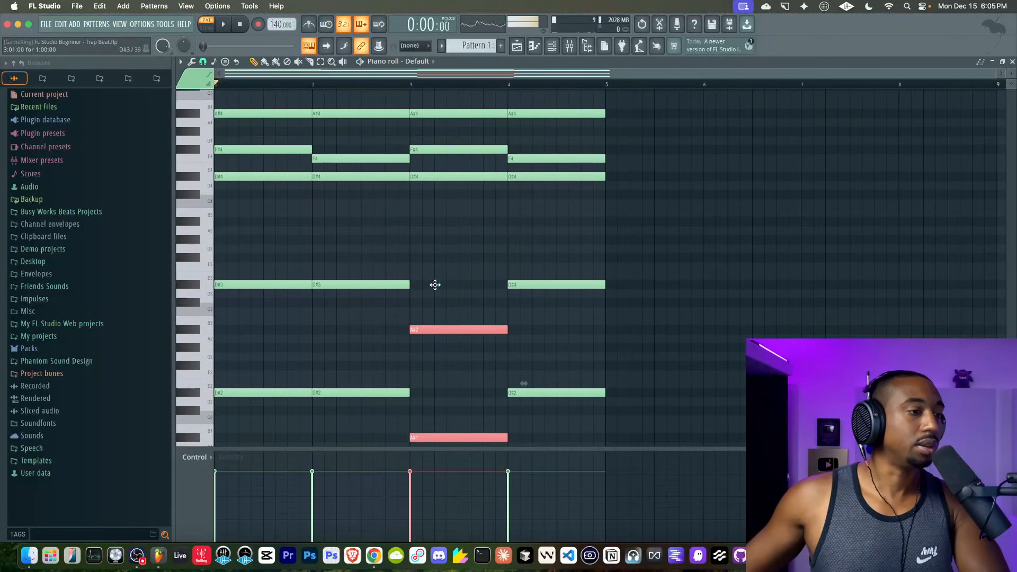
pyautogui.press('space')
pyautogui.press('F6')
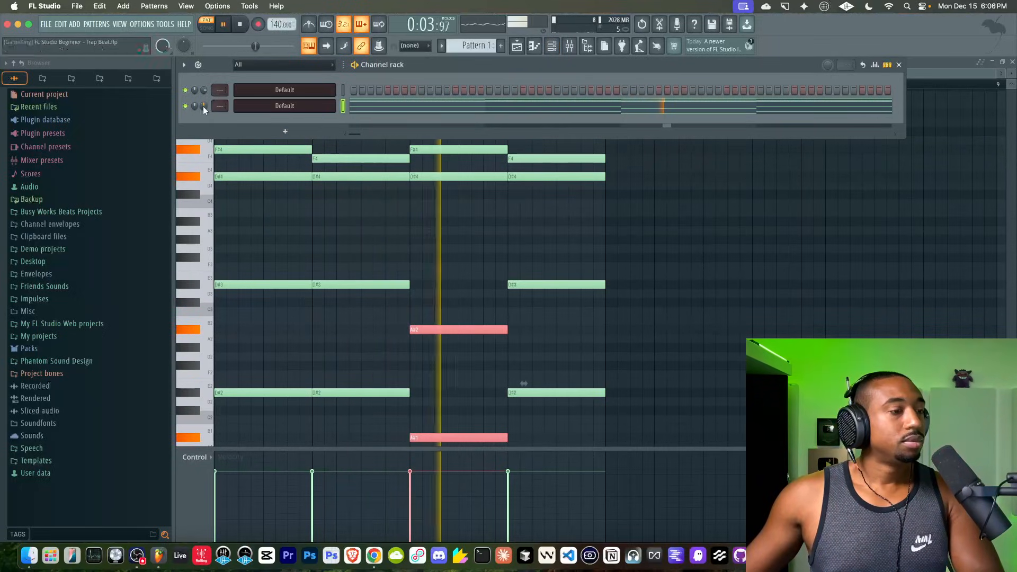
pyautogui.press('F6')
pyautogui.press('space')
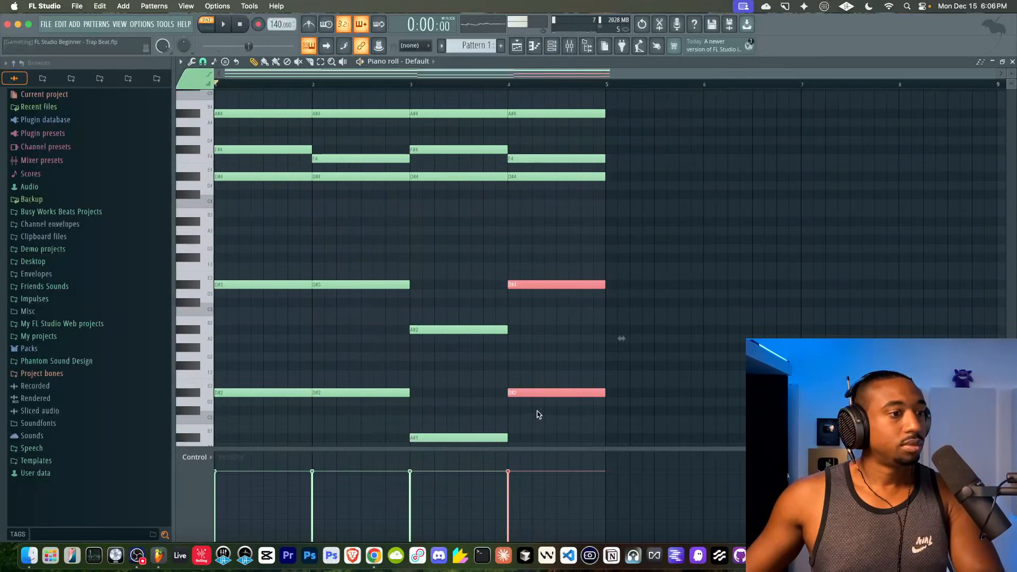
# Lower the two bass notes in bar 4 to B2 and B1 and play the result back
pyautogui.moveTo(522, 392); pyautogui.dragTo(522, 428)
pyautogui.press('space')
pyautogui.keyDown('super'); pyautogui.click(513, 374); pyautogui.keyUp('super')
pyautogui.press('space')
# Transpose the whole progression up one octave and save the project
pyautogui.press('super+Up')
pyautogui.press('space')
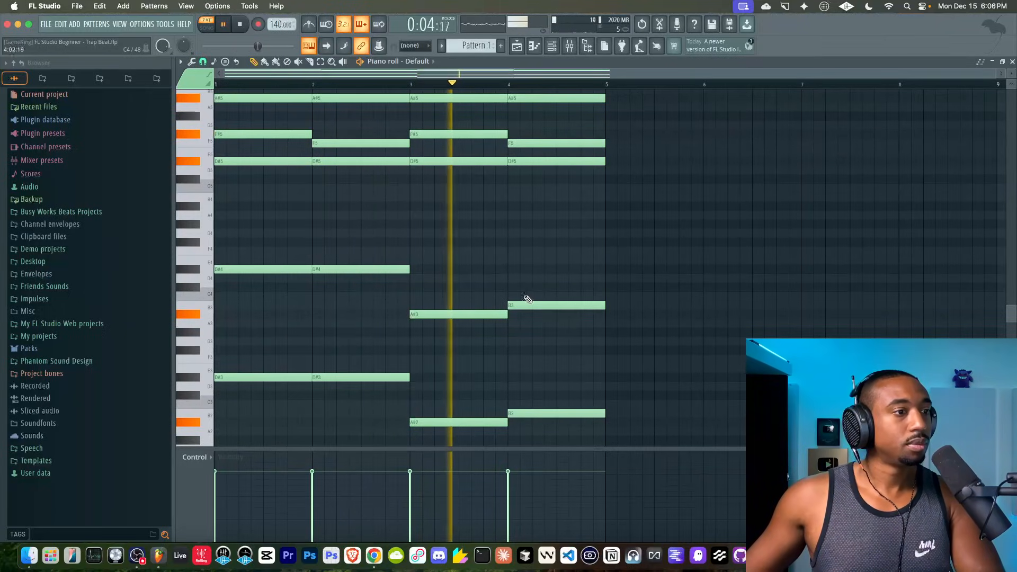
pyautogui.moveTo(533, 295); pyautogui.dragTo(436, 424)
pyautogui.press('space')
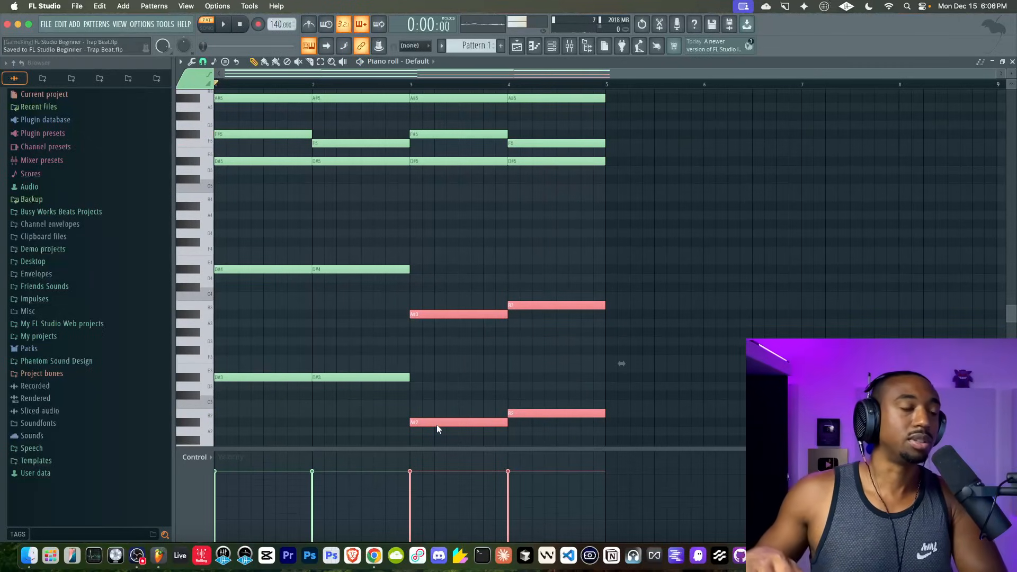
# Play back the complete four-bar progression
pyautogui.click(457, 273)
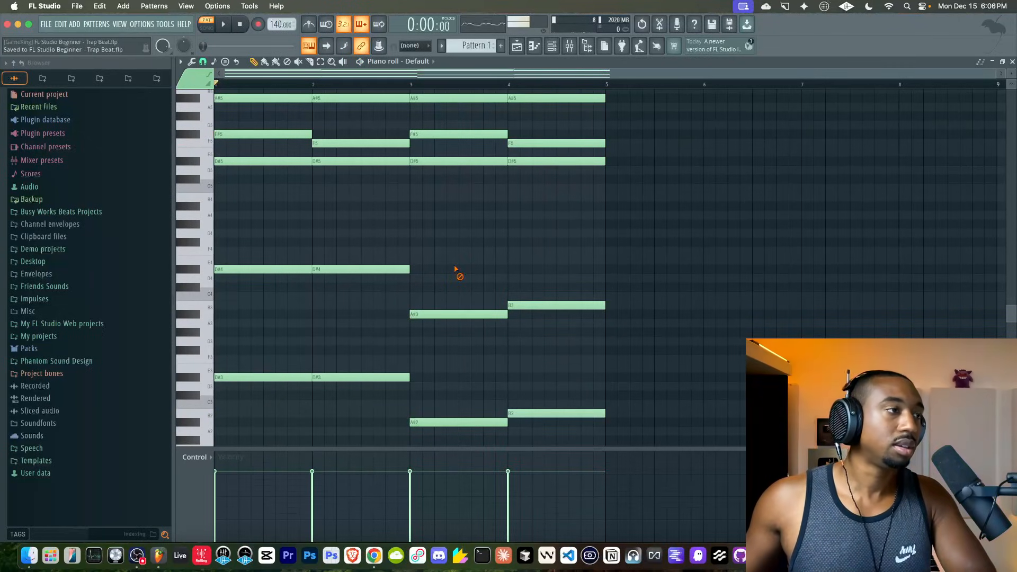
pyautogui.press('space')
pyautogui.keyDown('ctrl'); pyautogui.scroll(-2, 466, 201); pyautogui.keyUp('ctrl')
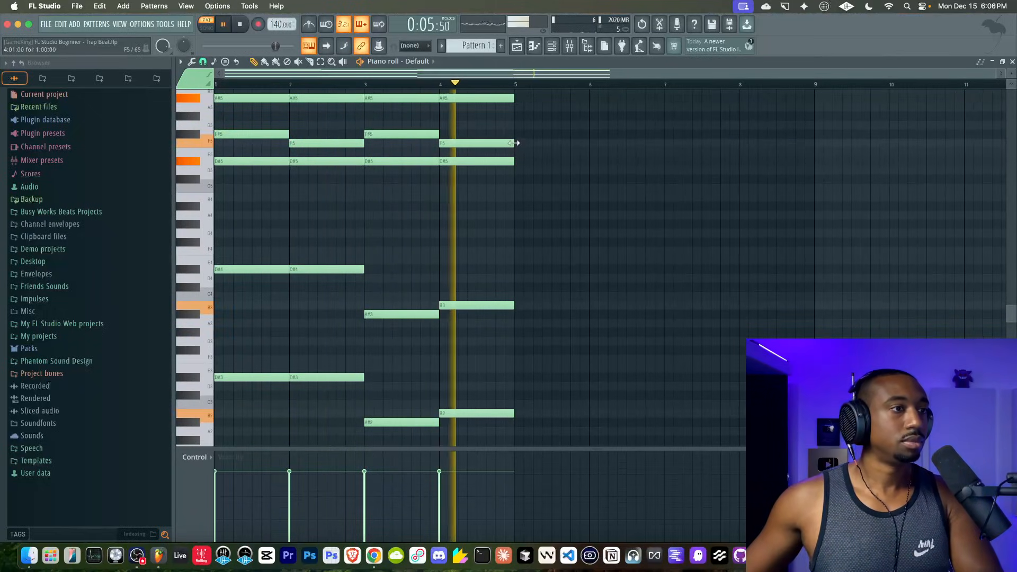
pyautogui.press('space')
# Route the PoiZone channel to mixer track 1 and delete the unused channel above it
pyautogui.click(552, 46)
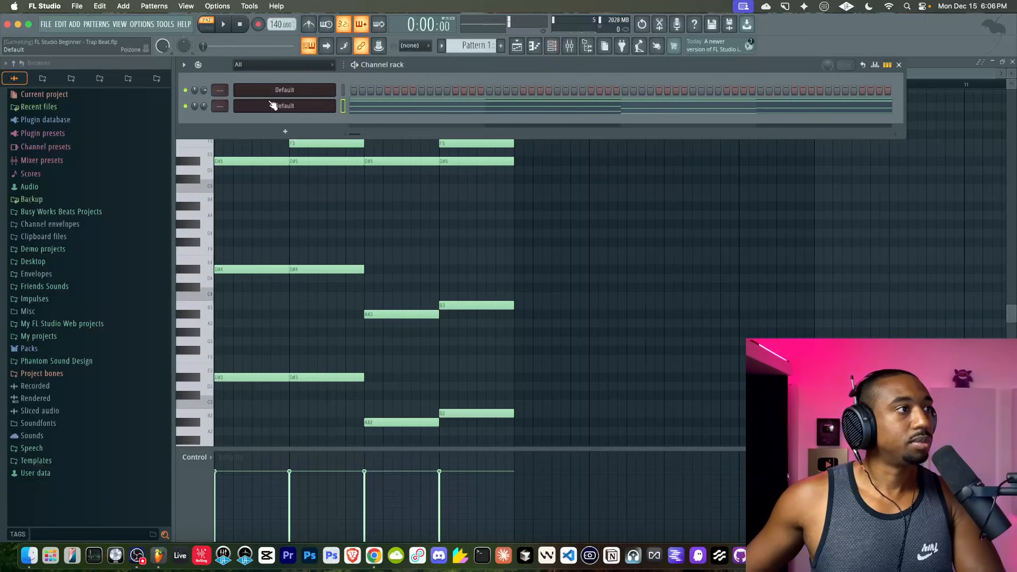
pyautogui.hotkey('ctrl', 'l')
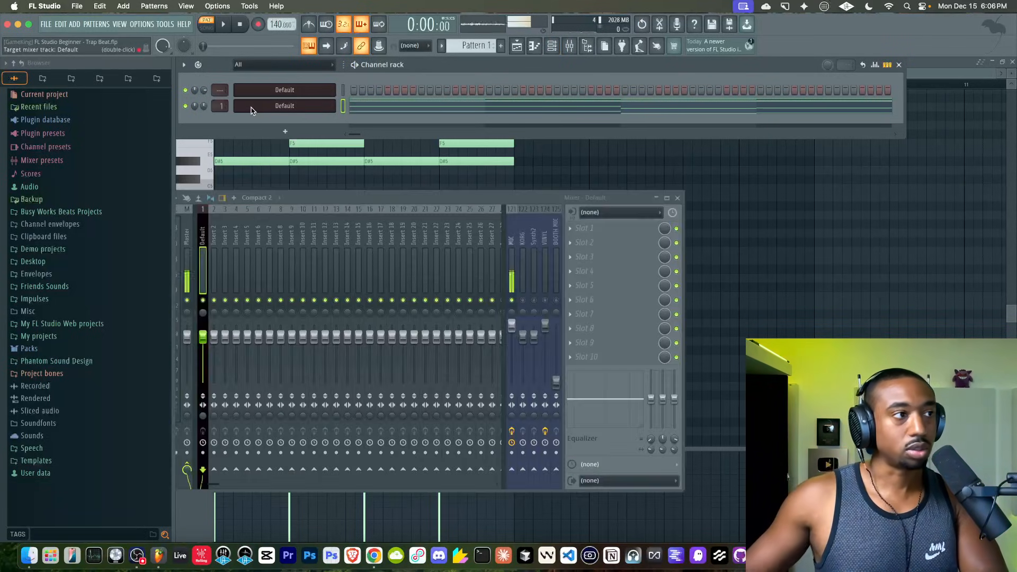
pyautogui.hotkey('alt', 'Delete')
pyautogui.press('Return')
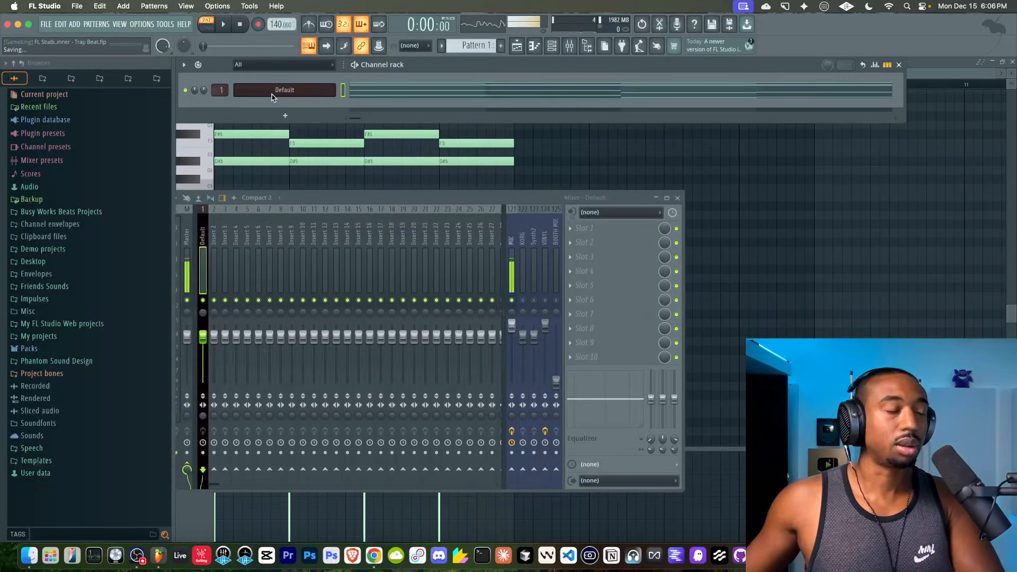
# Save the project and open the PoiZone channel's miscellaneous settings with the arpeggiator options
pyautogui.hotkey('ctrl', 's')
pyautogui.click(281, 90)
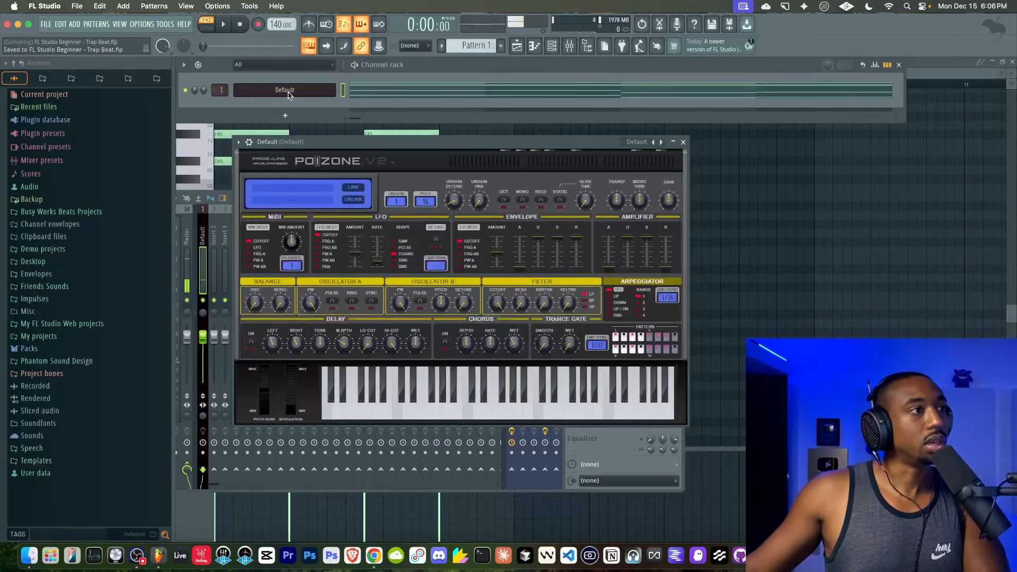
pyautogui.click(256, 146)
pyautogui.click(269, 160)
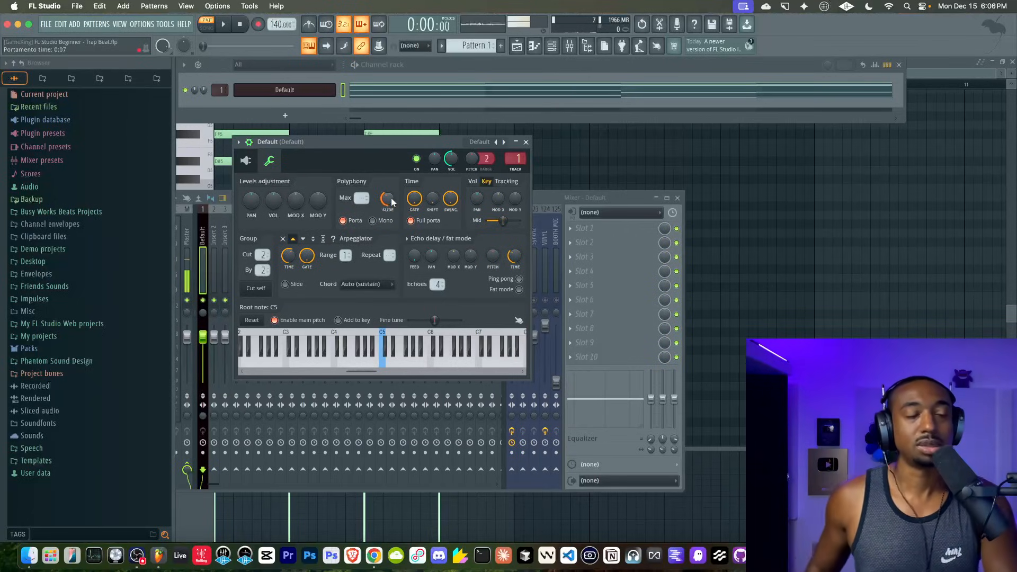
# Audition single notes, set the arpeggiator's chord to (none) with a range of 3, and play the pattern back
pyautogui.press('3')
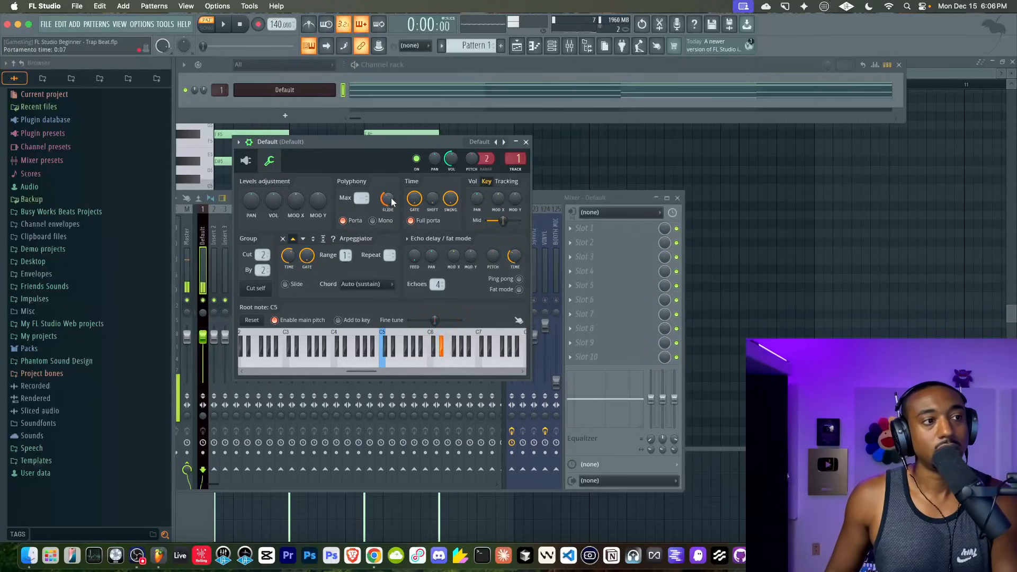
pyautogui.press('d')
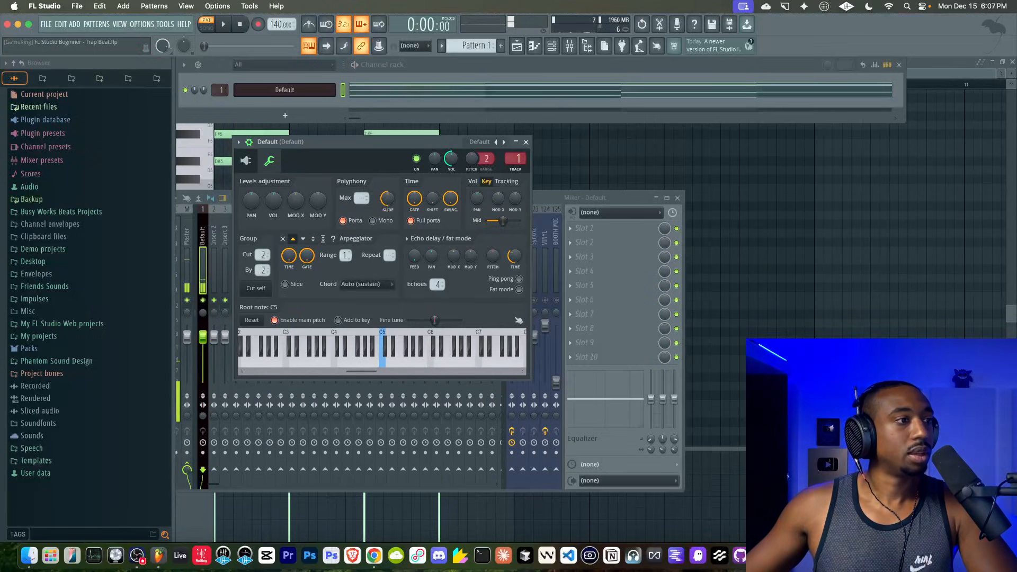
pyautogui.click(360, 284)
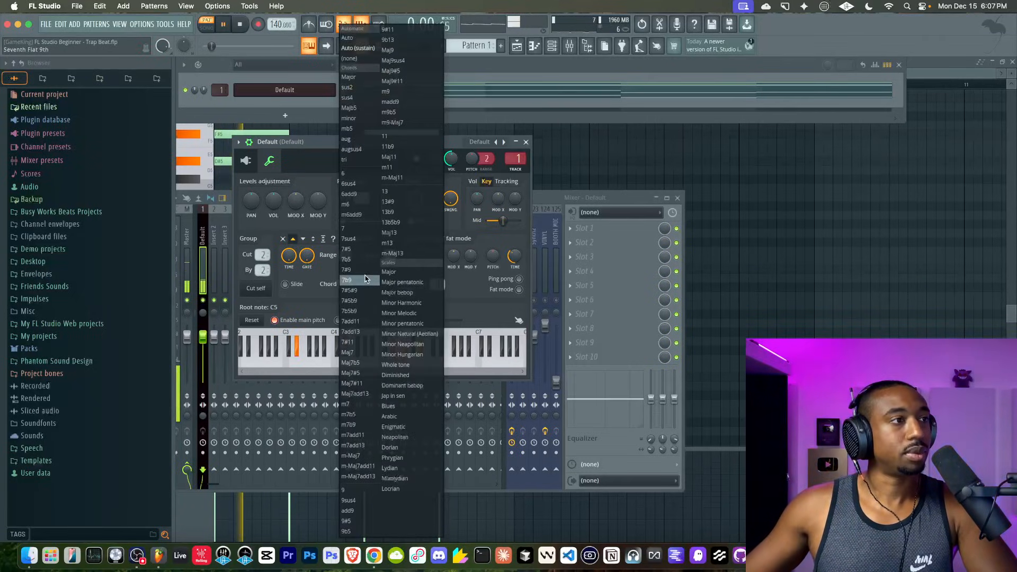
pyautogui.click(360, 51)
pyautogui.press('space')
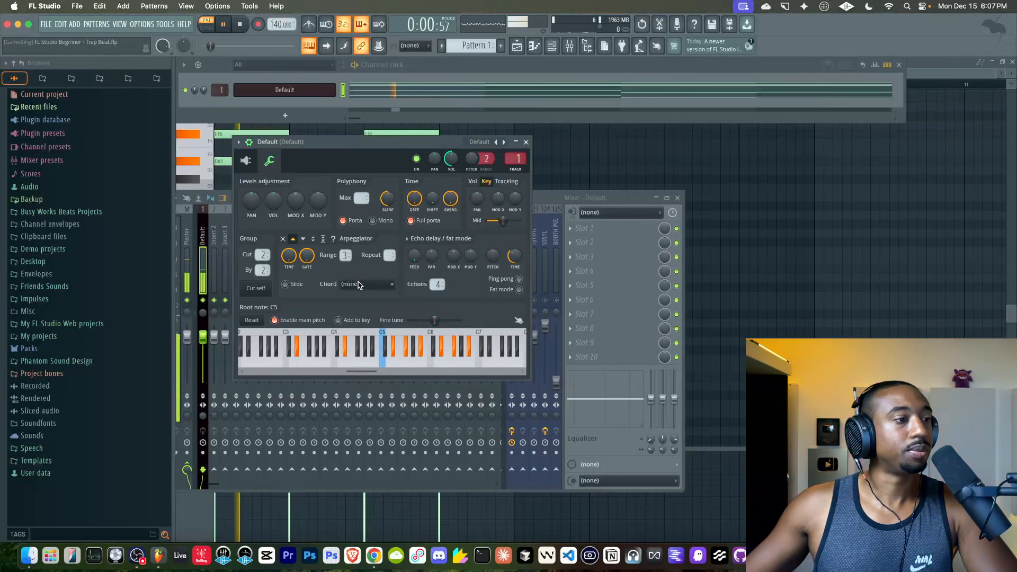
pyautogui.press('space')
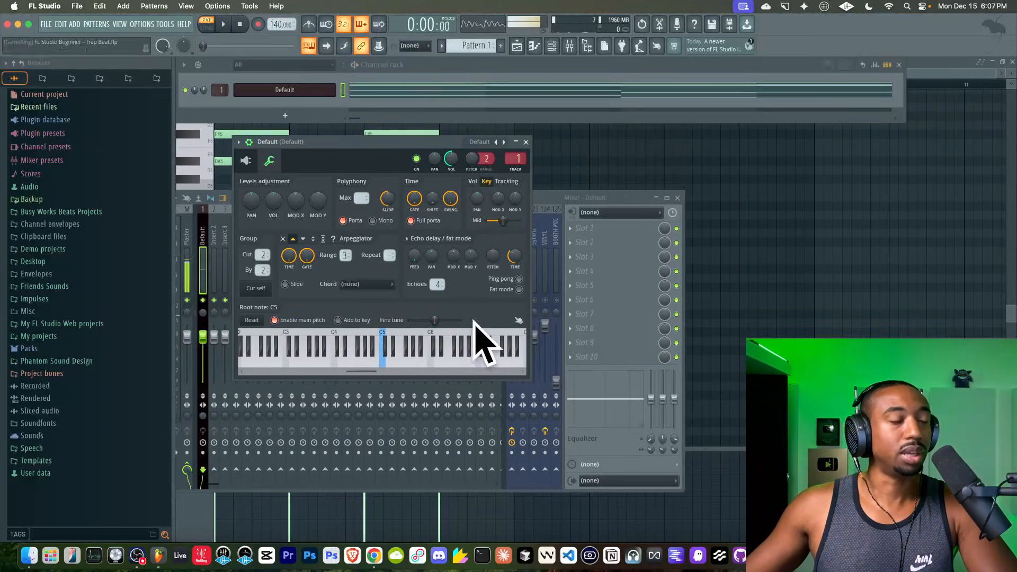
pyautogui.press('space')
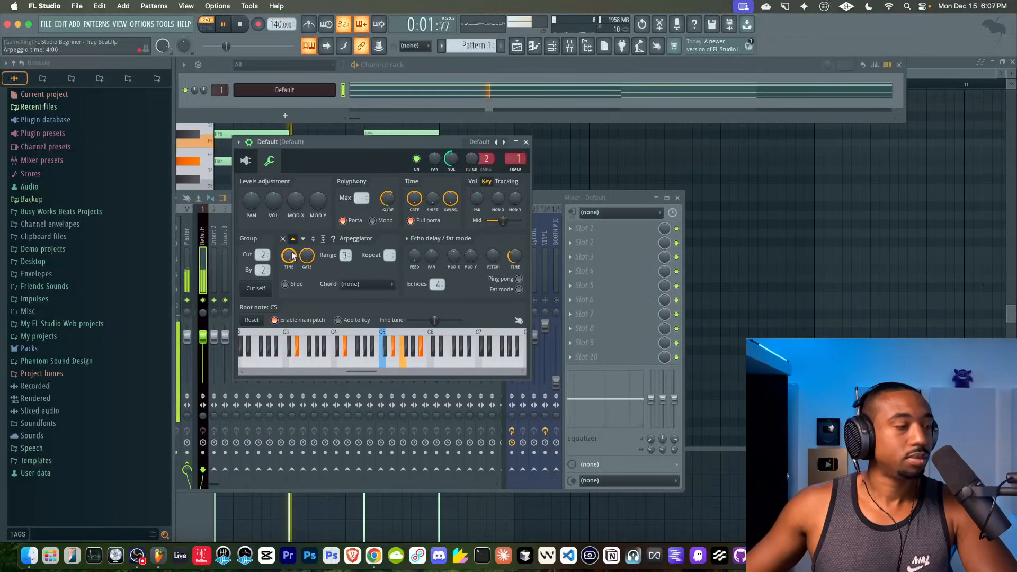
# Set the arpeggiator gate to 71% and bring up PoiZone's synth controls
pyautogui.moveTo(306, 256); pyautogui.dragTo(307, 246)
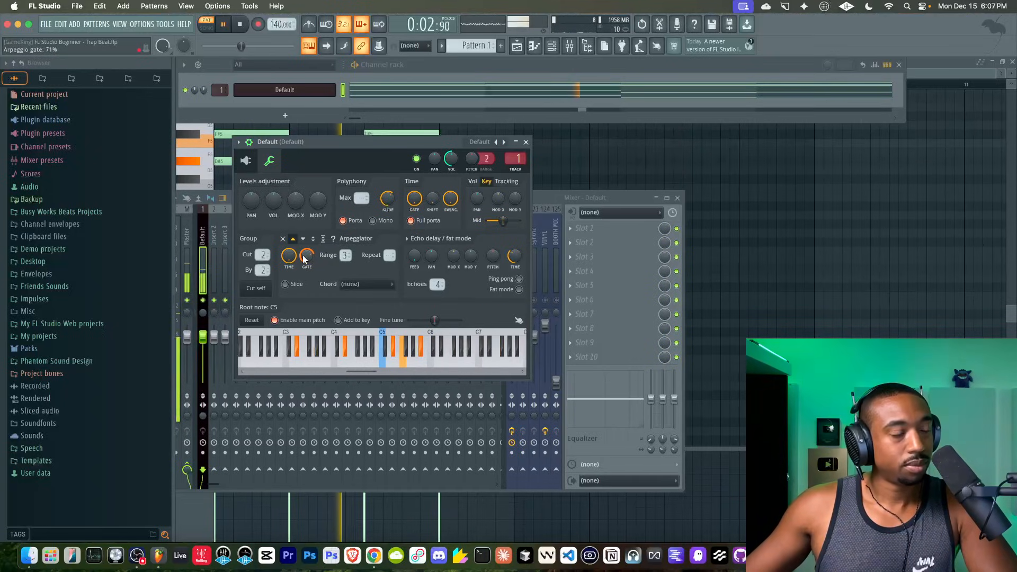
pyautogui.click(245, 161)
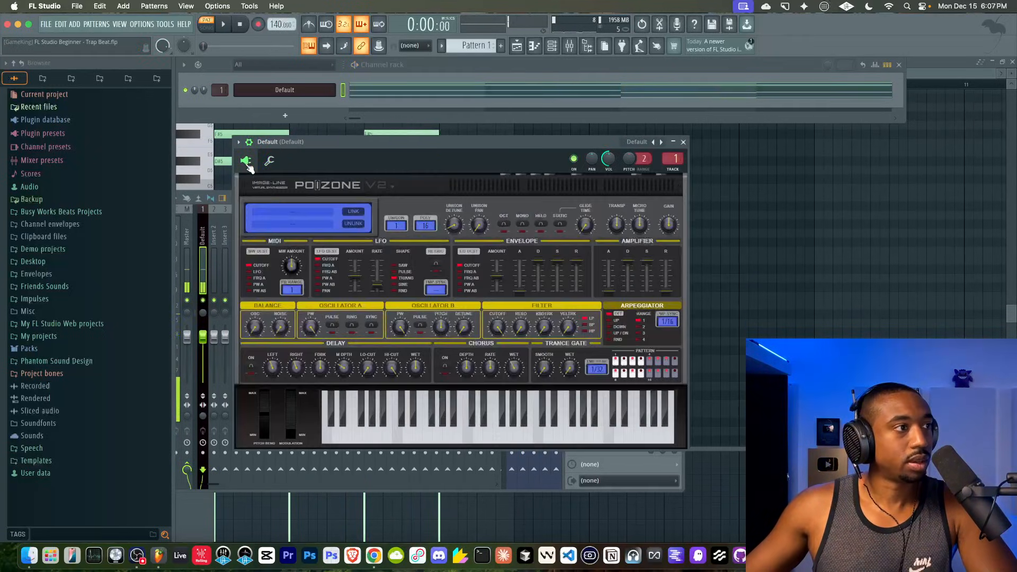
pyautogui.moveTo(424, 142); pyautogui.dragTo(399, 95)
# While the pattern plays, shorten the amplifier decay, raise the envelope amount and adjust the envelope's decay and attack
pyautogui.press('space')
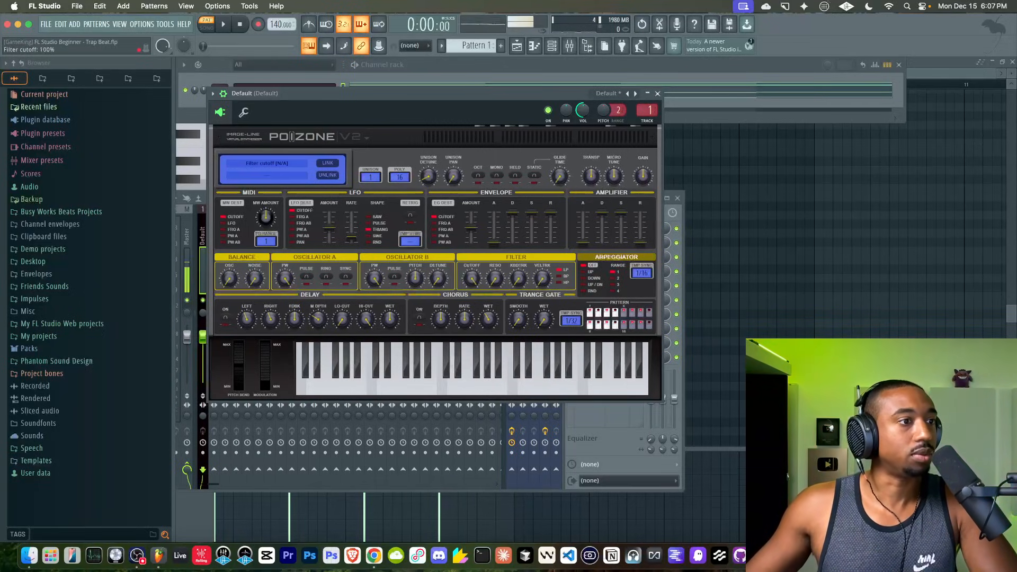
pyautogui.press('space')
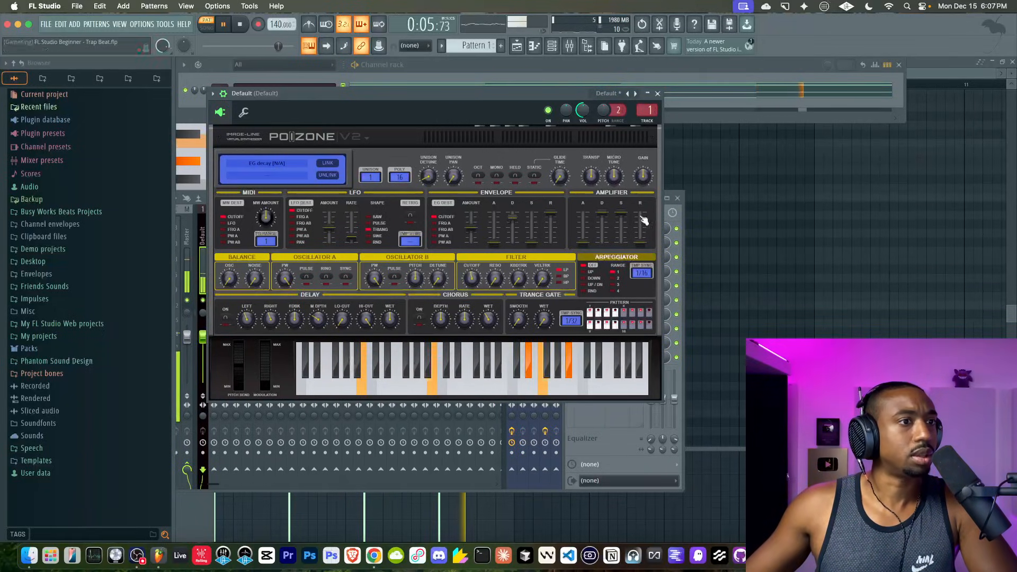
pyautogui.moveTo(620, 214); pyautogui.dragTo(602, 224)
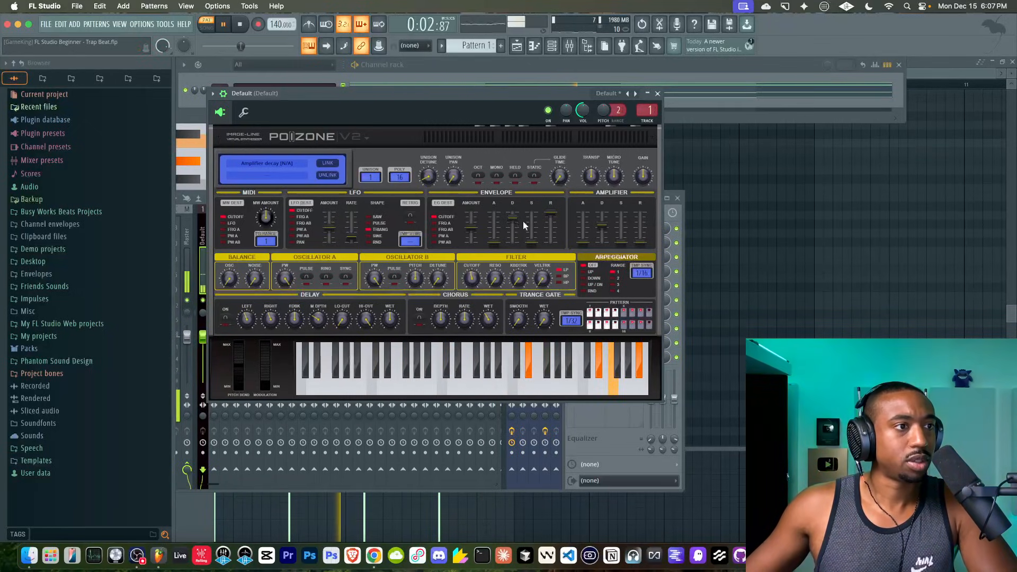
pyautogui.moveTo(550, 212); pyautogui.dragTo(470, 223)
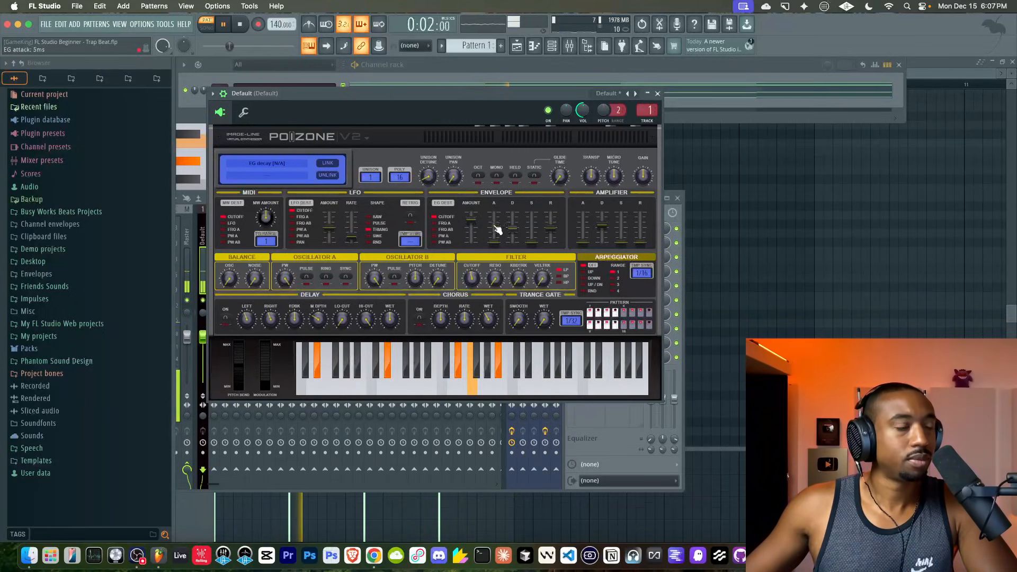
pyautogui.moveTo(493, 242); pyautogui.dragTo(495, 241)
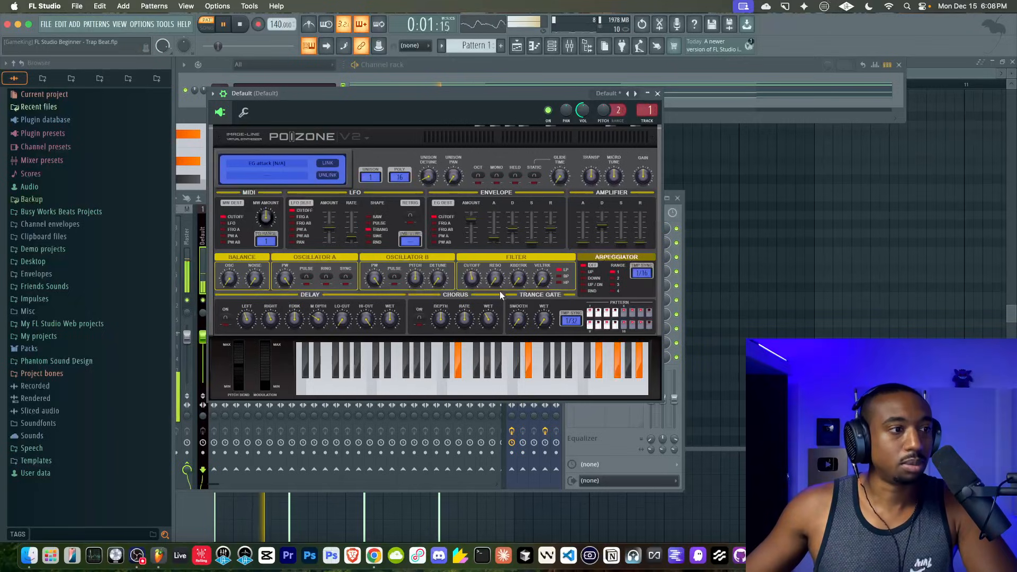
# Turn on PoiZone's chorus, raise its wet level and close the synth
pyautogui.click(419, 316)
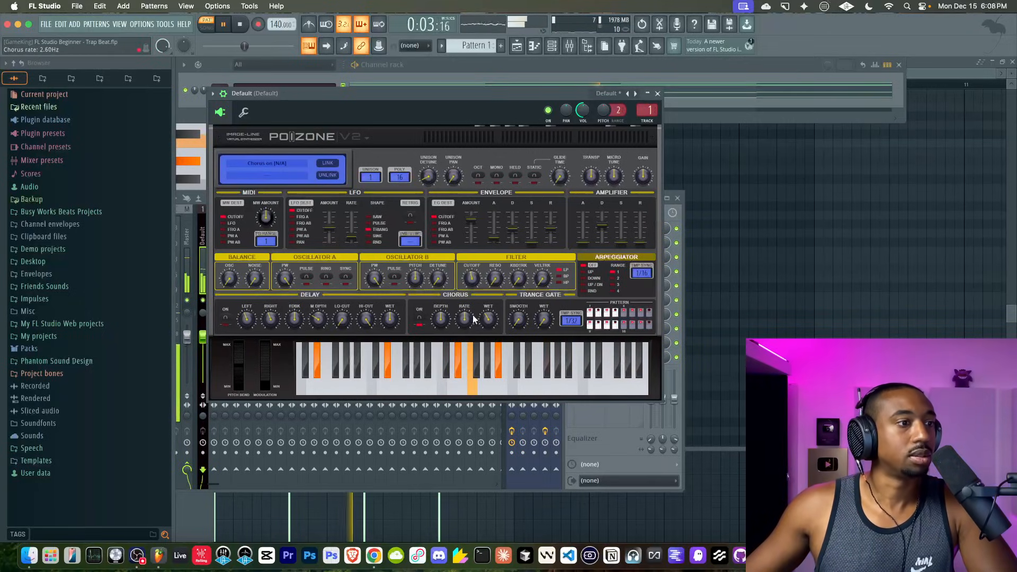
pyautogui.moveTo(488, 319); pyautogui.dragTo(488, 294)
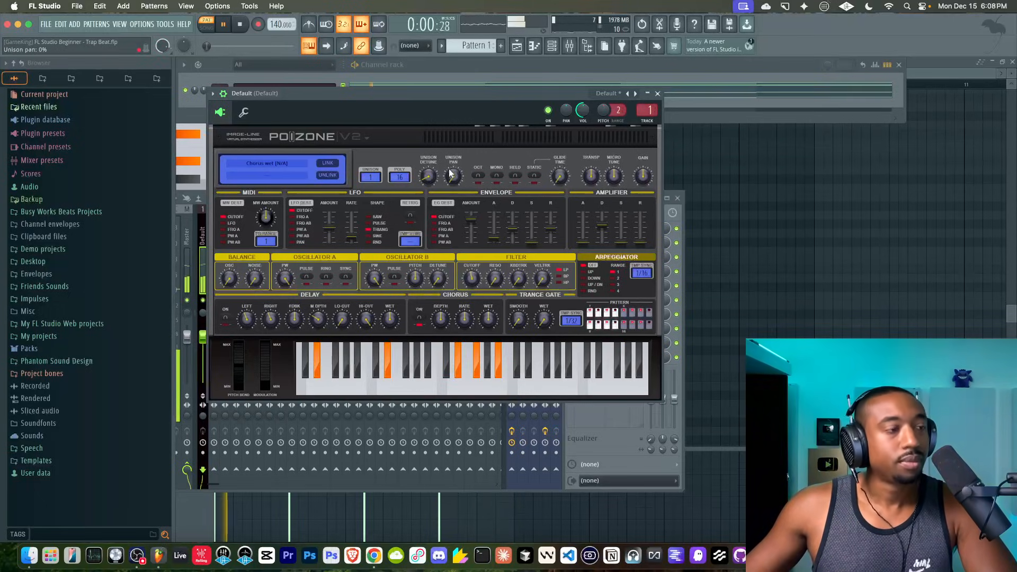
pyautogui.click(657, 94)
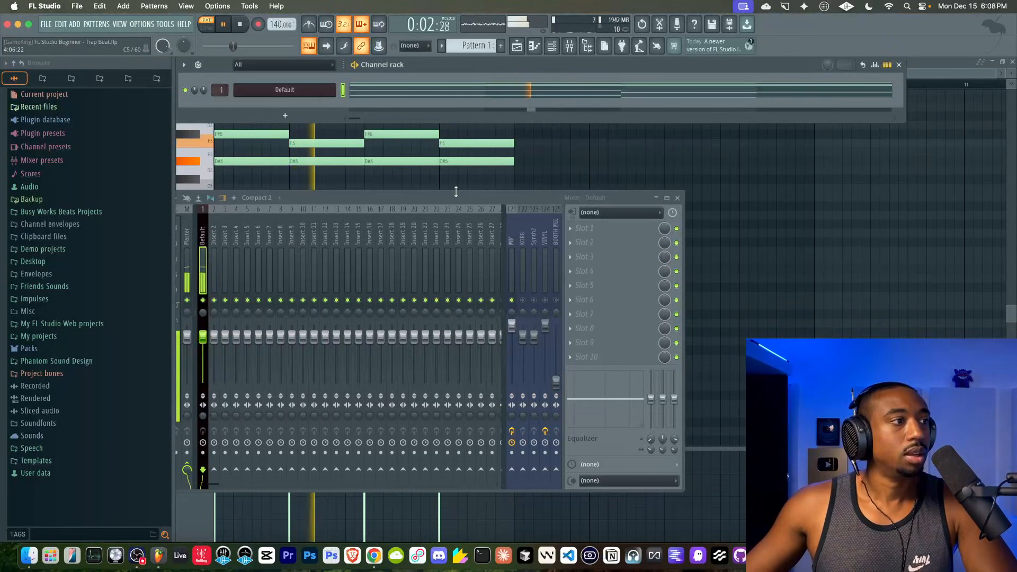
pyautogui.press('space')
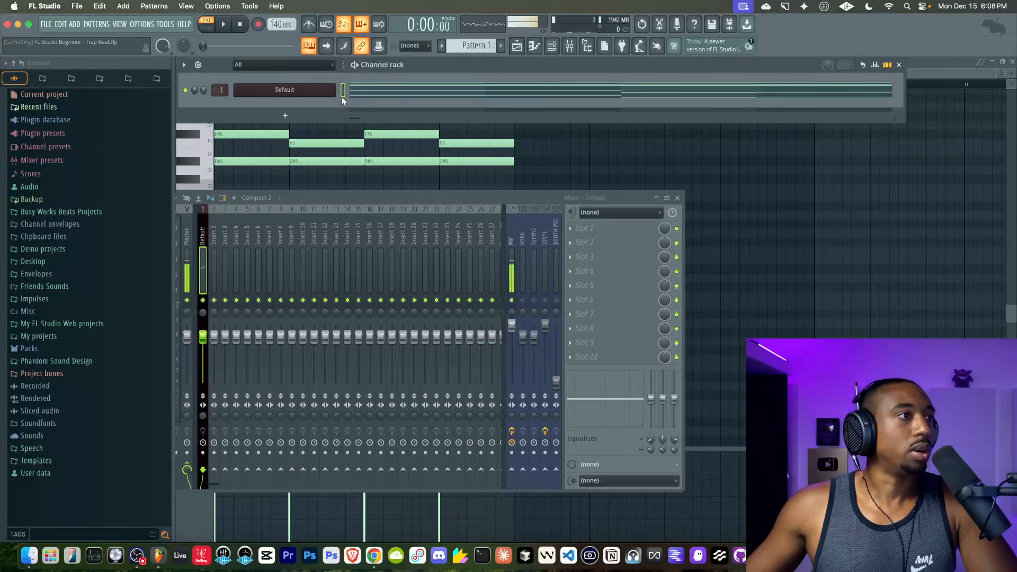
# Load Transporter into the first effect slot of the synth's mixer track
pyautogui.click(568, 46)
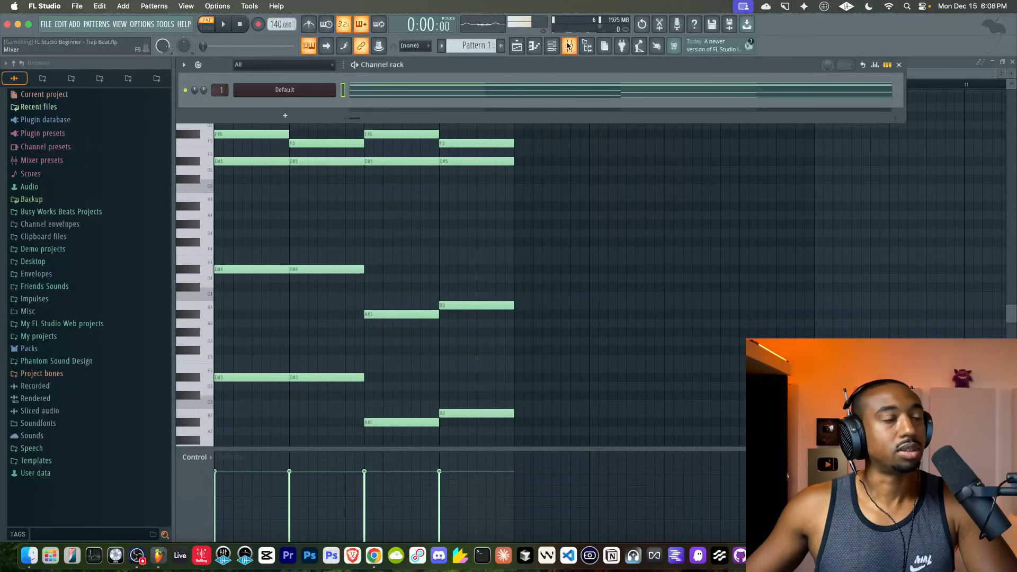
pyautogui.click(569, 46)
pyautogui.click(586, 238)
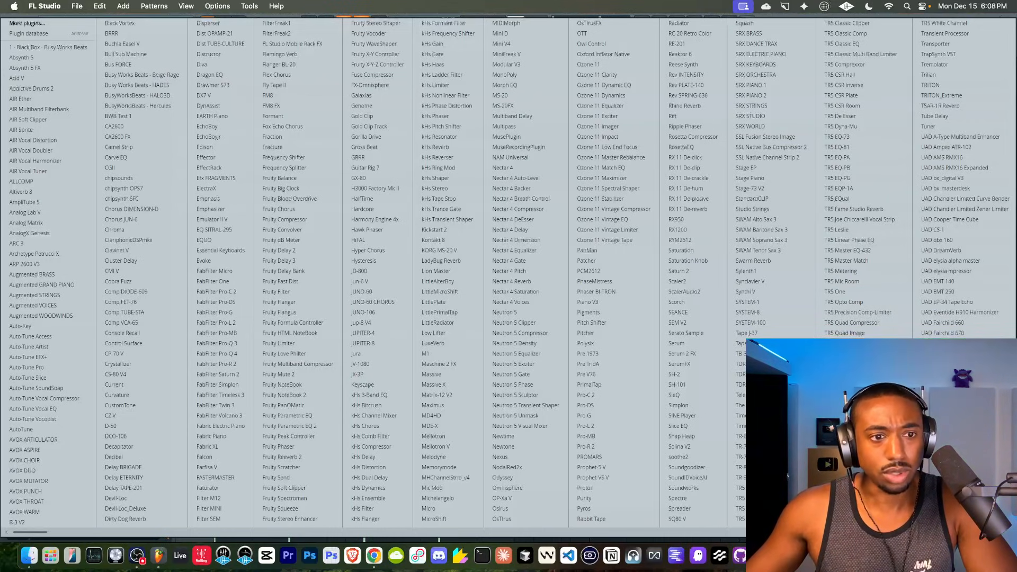
pyautogui.scroll(-3, 744, 58)
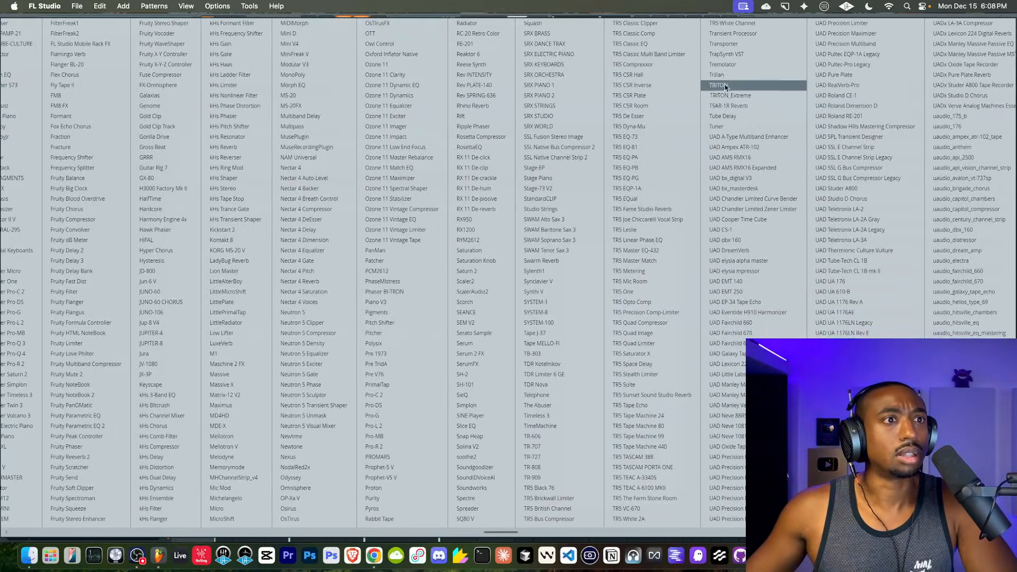
pyautogui.click(743, 44)
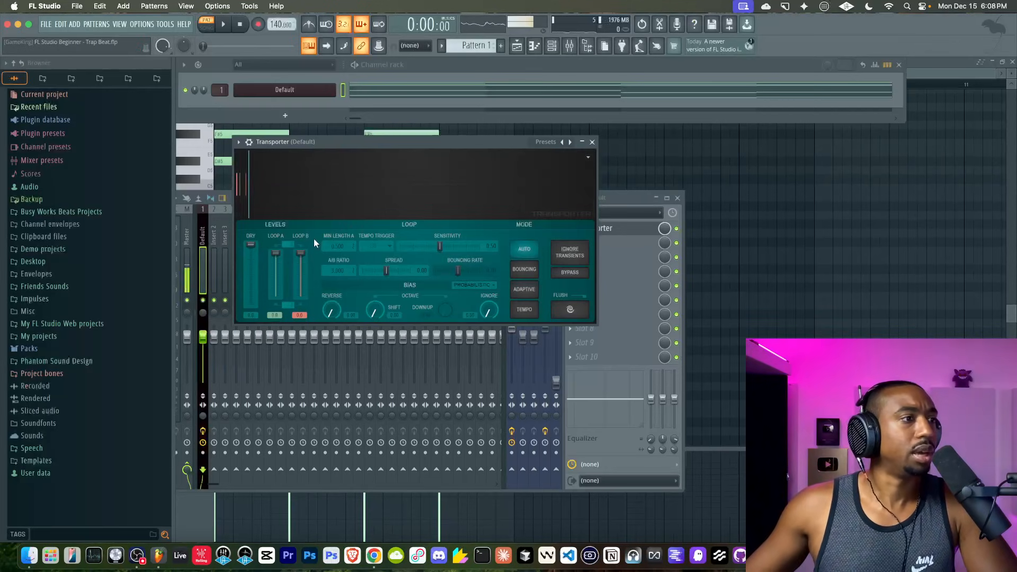
# Switch Transporter to Tempo mode, turn the reverse, octave shift and down/up biases fully up, and play the pattern
pyautogui.click(524, 310)
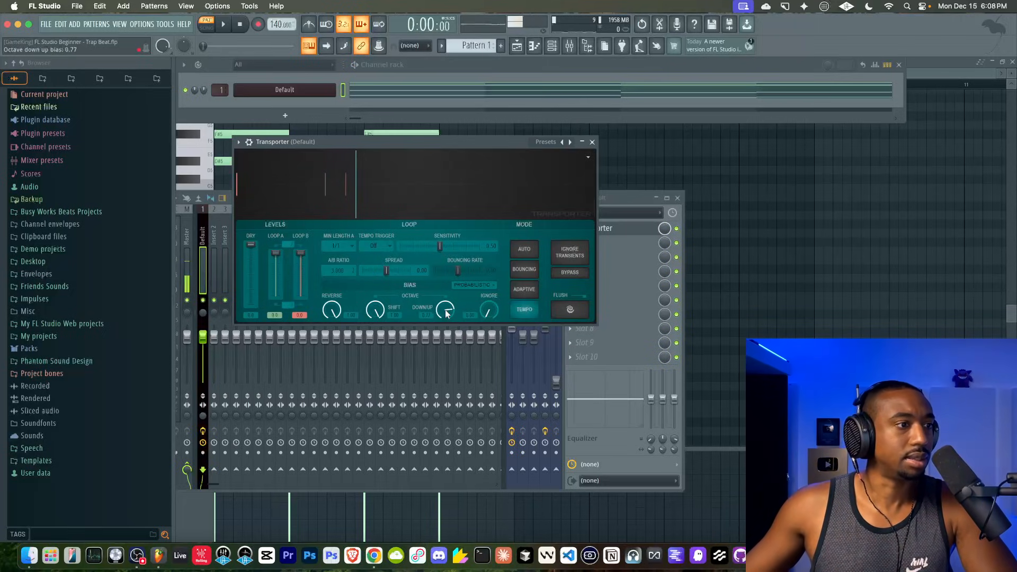
pyautogui.press('space')
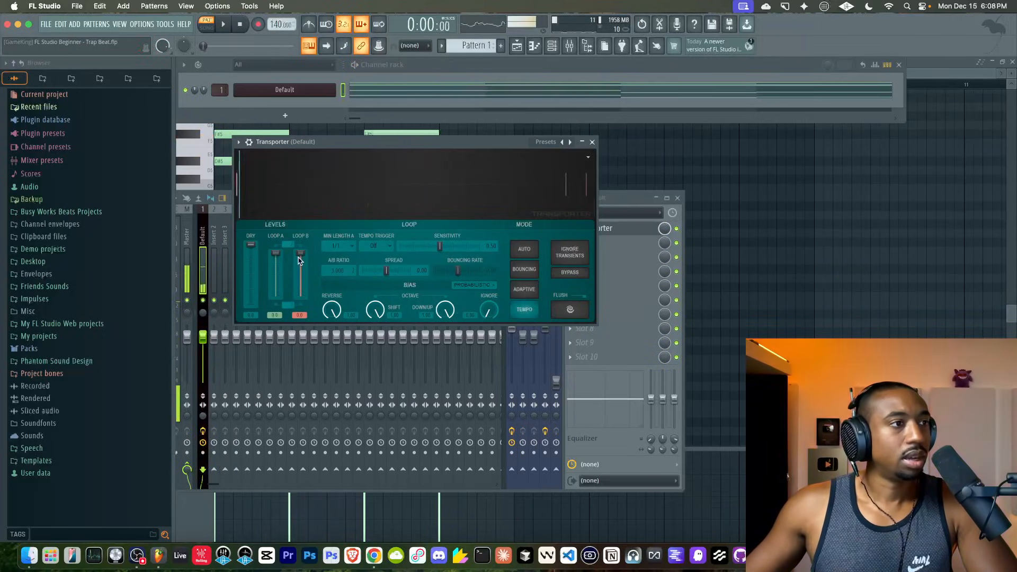
pyautogui.press('space')
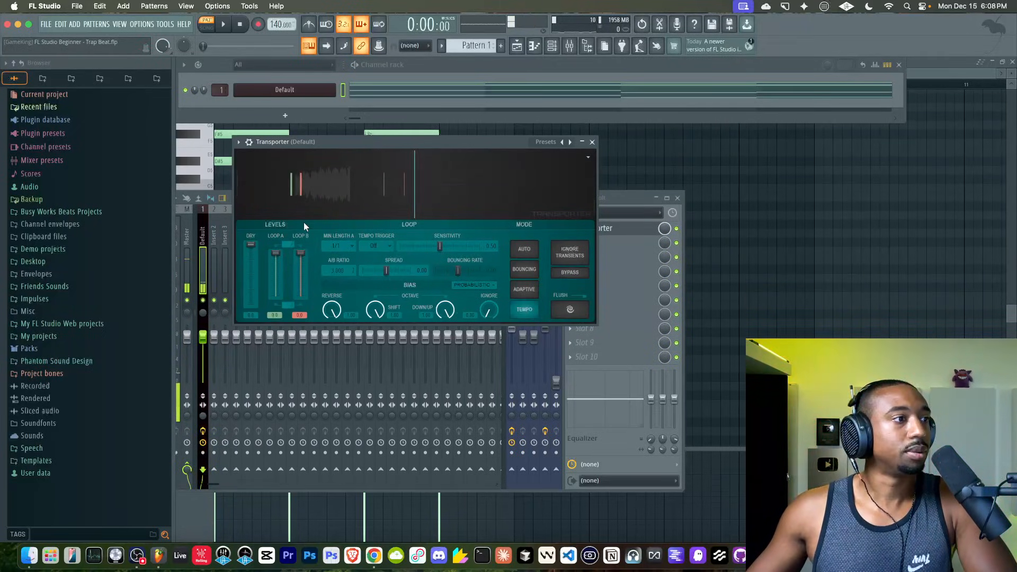
pyautogui.press('space')
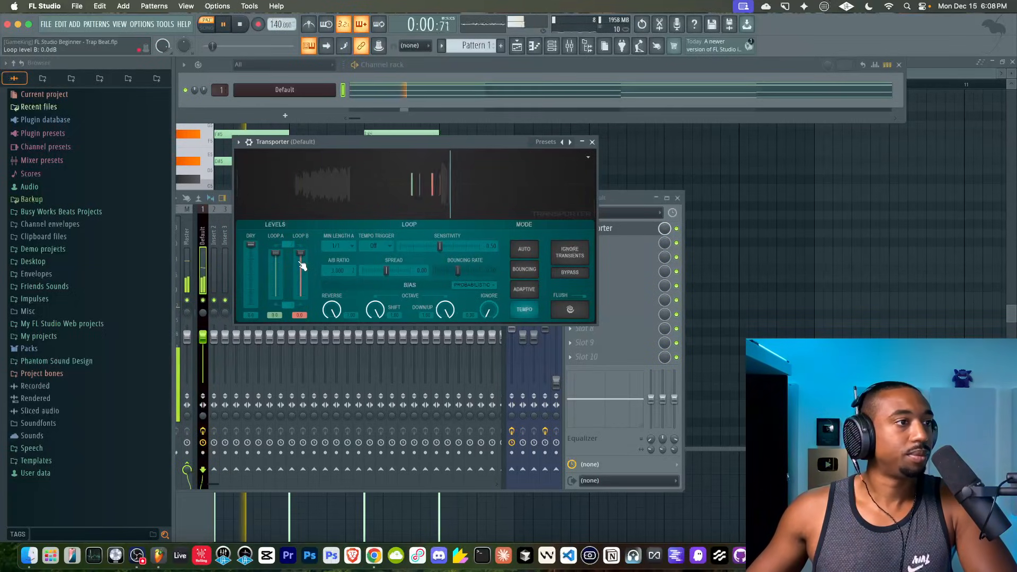
# Set Transporter's minimum loop length A to 1/16 and its spread to -0.47, and audition the pattern
pyautogui.click(353, 246)
pyautogui.click(329, 292)
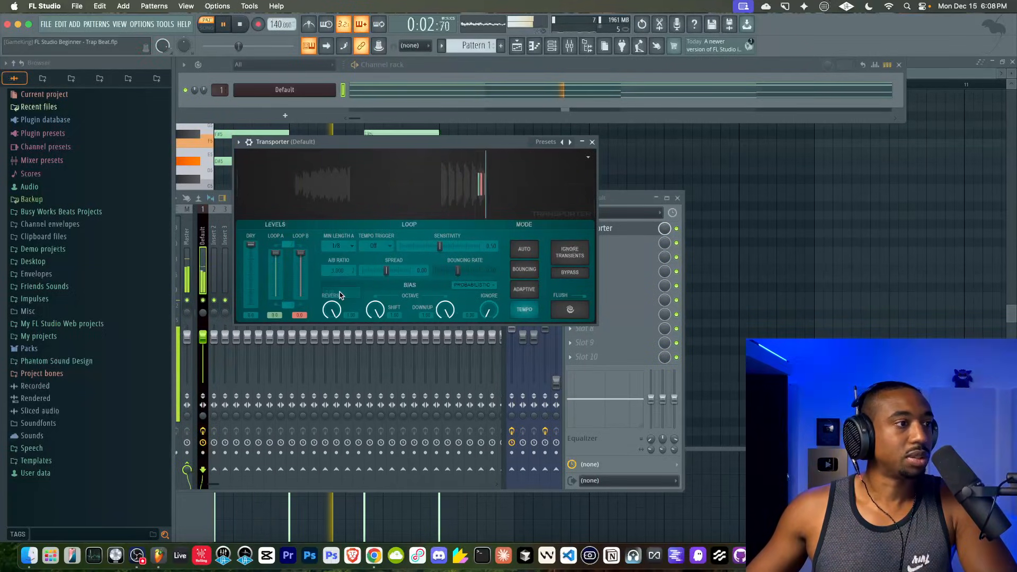
pyautogui.click(349, 245)
pyautogui.click(341, 304)
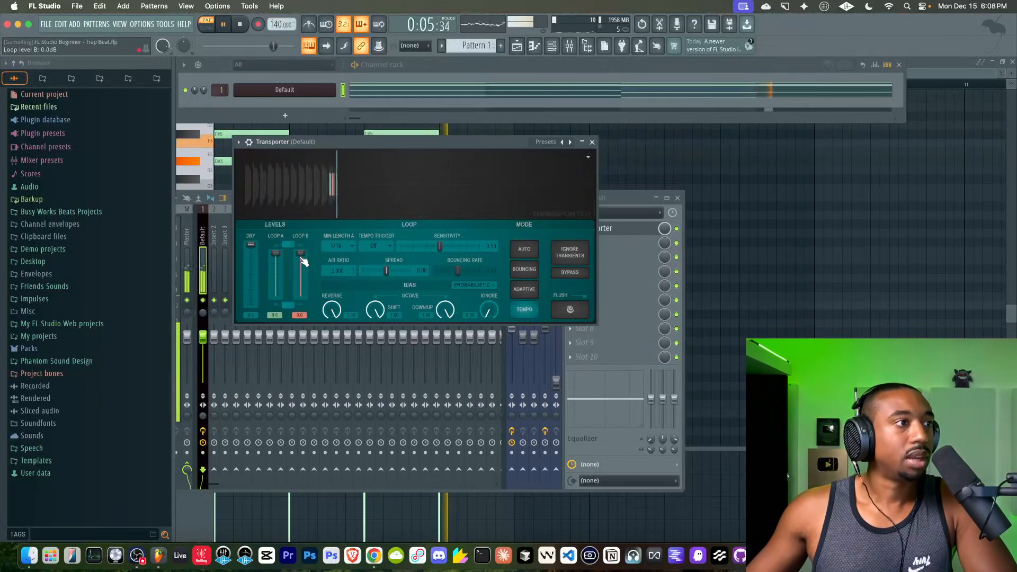
pyautogui.moveTo(386, 270); pyautogui.dragTo(379, 273)
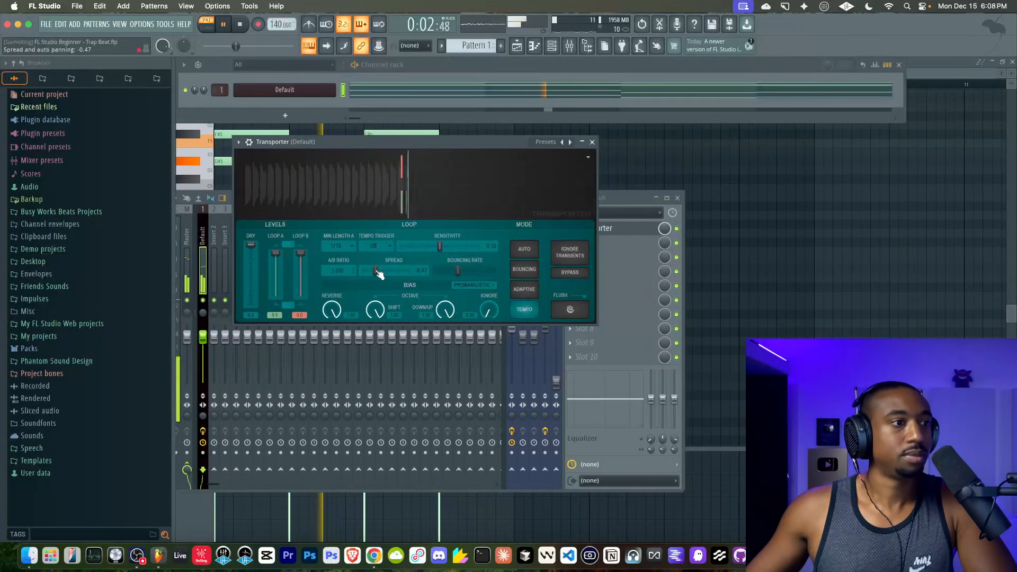
pyautogui.press('space')
pyautogui.click(592, 141)
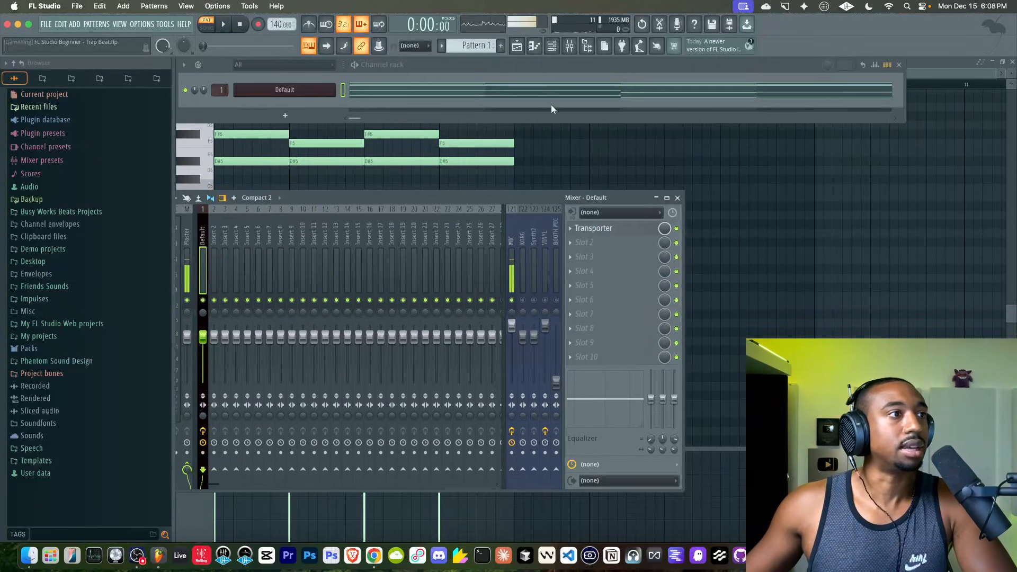
pyautogui.press('space')
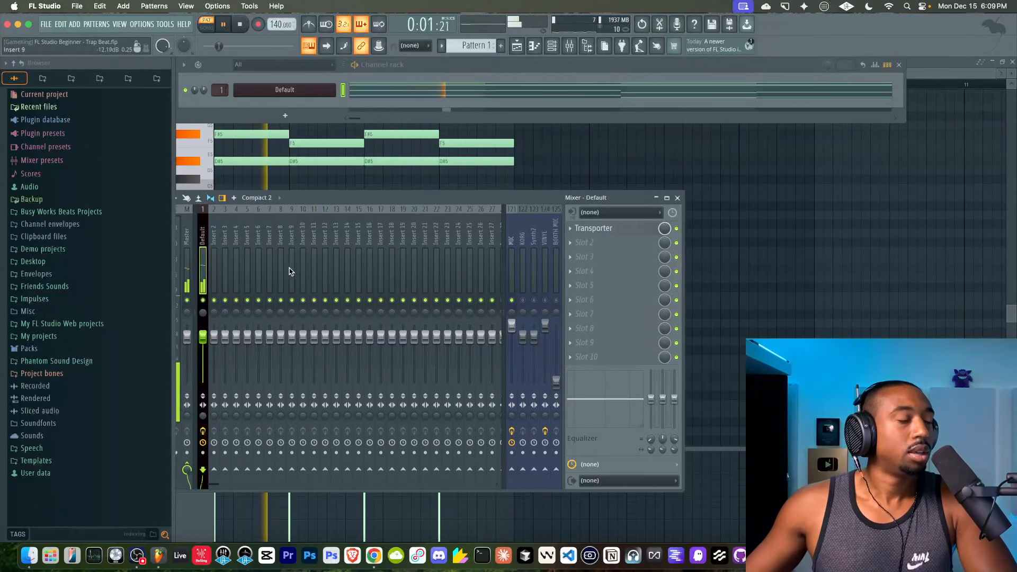
pyautogui.press('space')
# Name mixer insert 2 REVERB
pyautogui.click(216, 274)
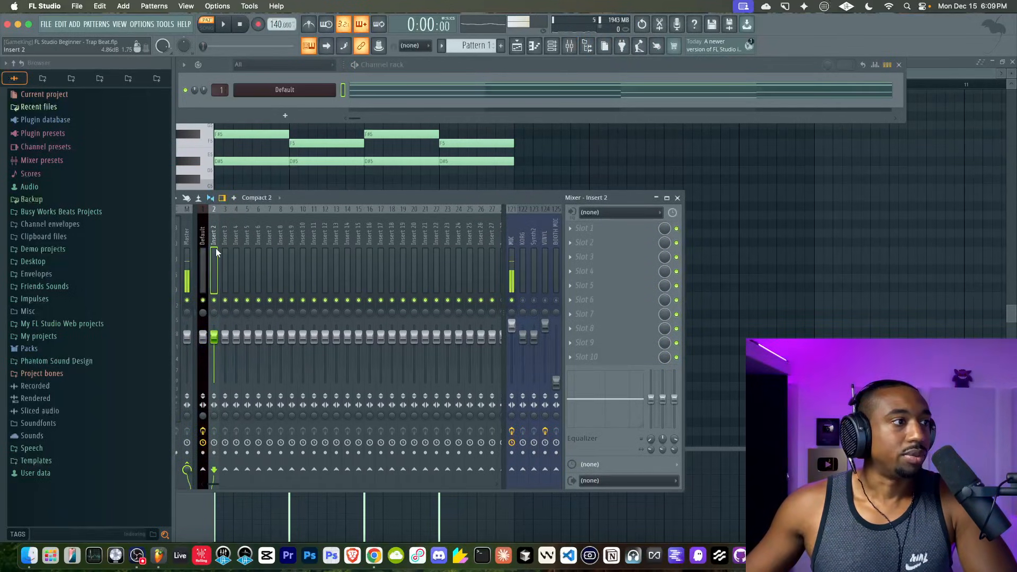
pyautogui.rightClick(216, 253)
pyautogui.write('rEVERB')
pyautogui.press('Return')
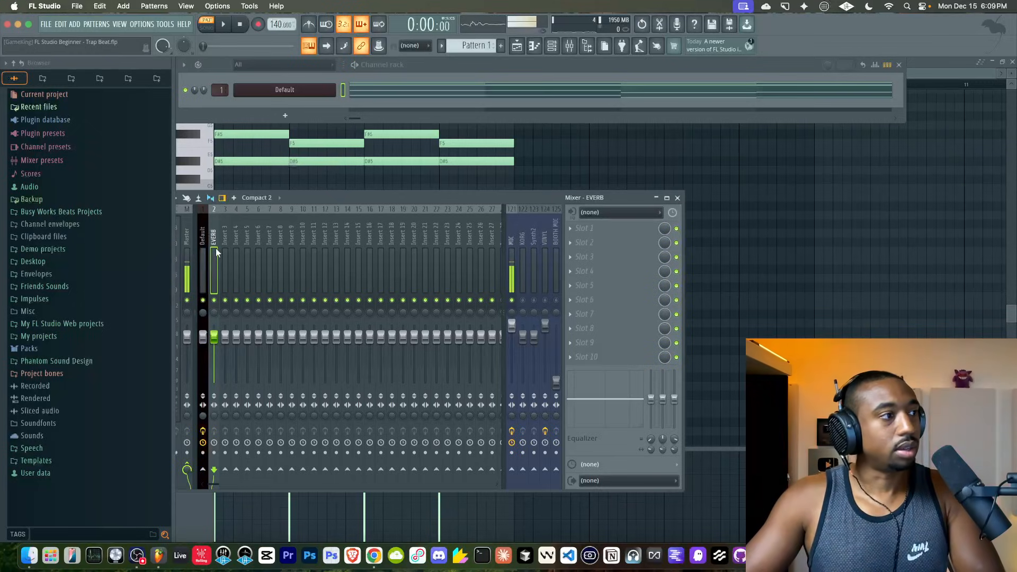
pyautogui.doubleClick(215, 253)
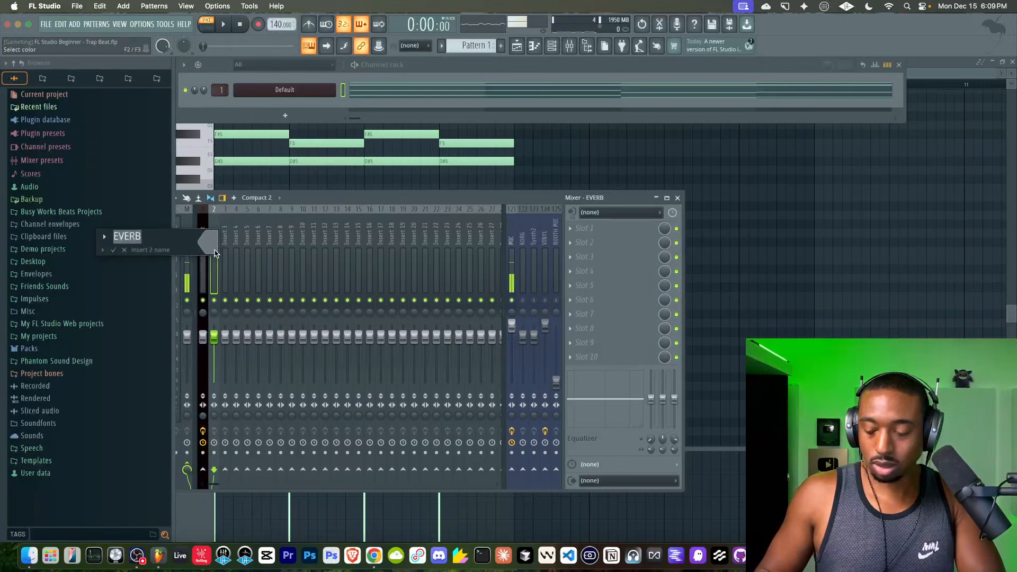
pyautogui.write('R')
pyautogui.press('Return')
pyautogui.doubleClick(215, 253)
pyautogui.write('REVERB')
pyautogui.press('Return')
# Load LuxeVerb on the REVERB track, with its feedback gain at 54 and its dry output at minimum
pyautogui.click(583, 233)
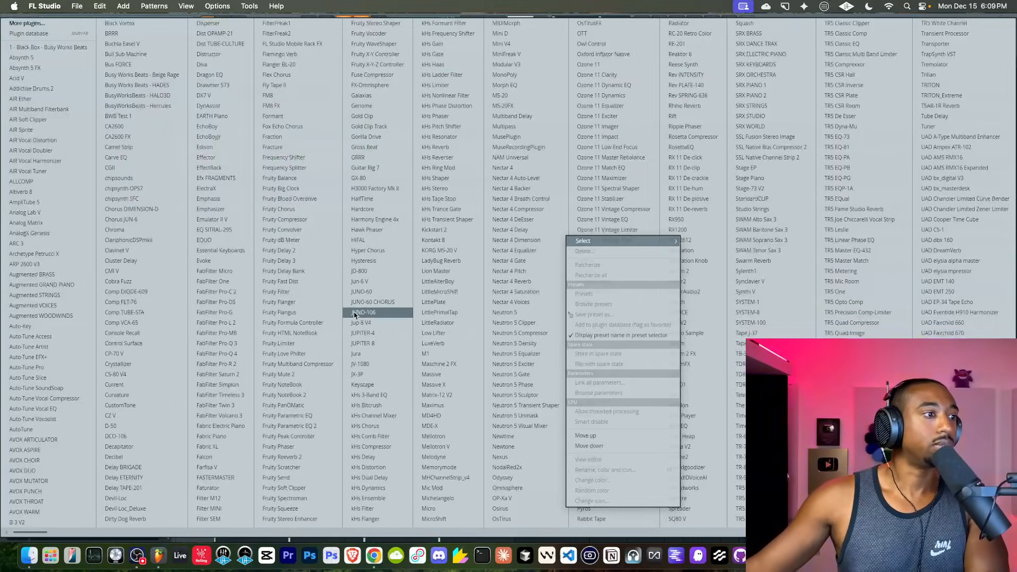
pyautogui.click(439, 347)
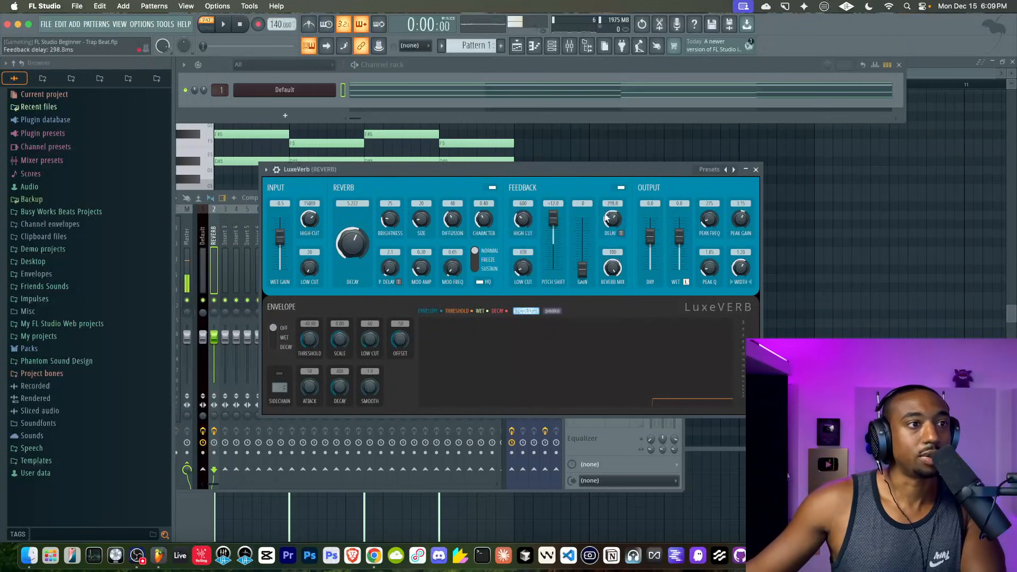
pyautogui.moveTo(582, 270); pyautogui.dragTo(582, 257)
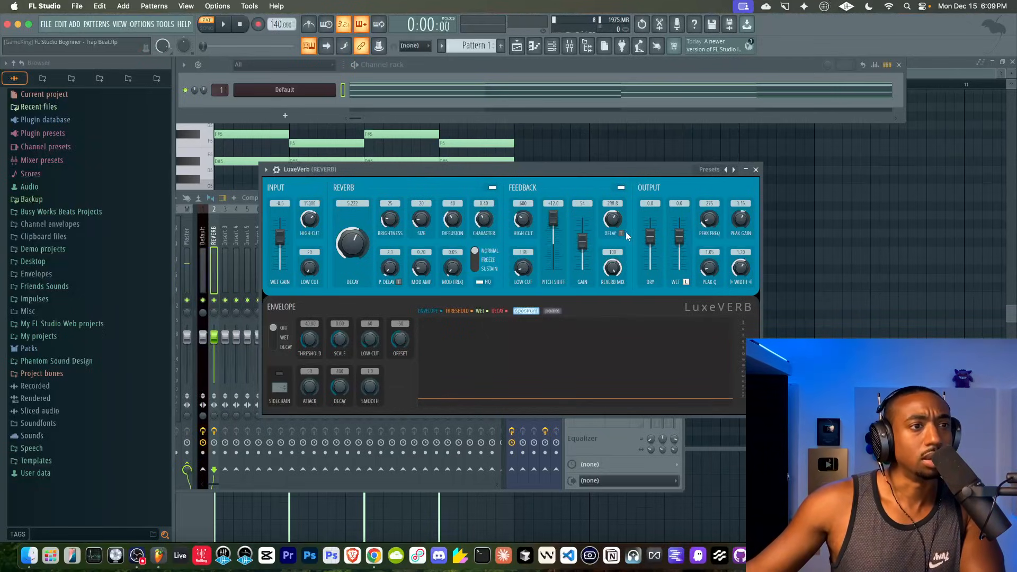
pyautogui.moveTo(649, 237); pyautogui.dragTo(652, 273)
pyautogui.click(756, 169)
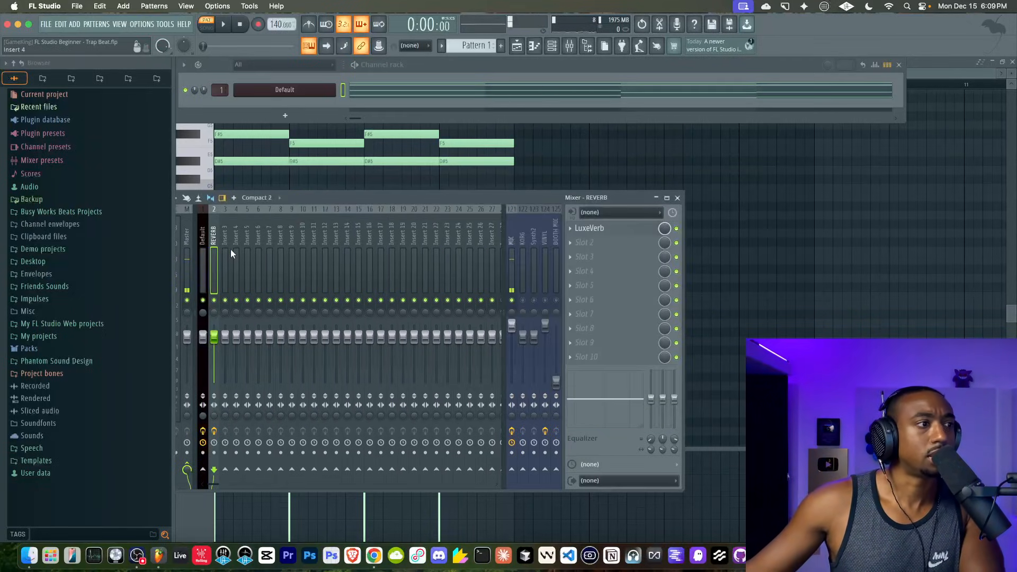
# Send the Default mixer track to the REVERB track at about 51% and play the pattern
pyautogui.click(198, 254)
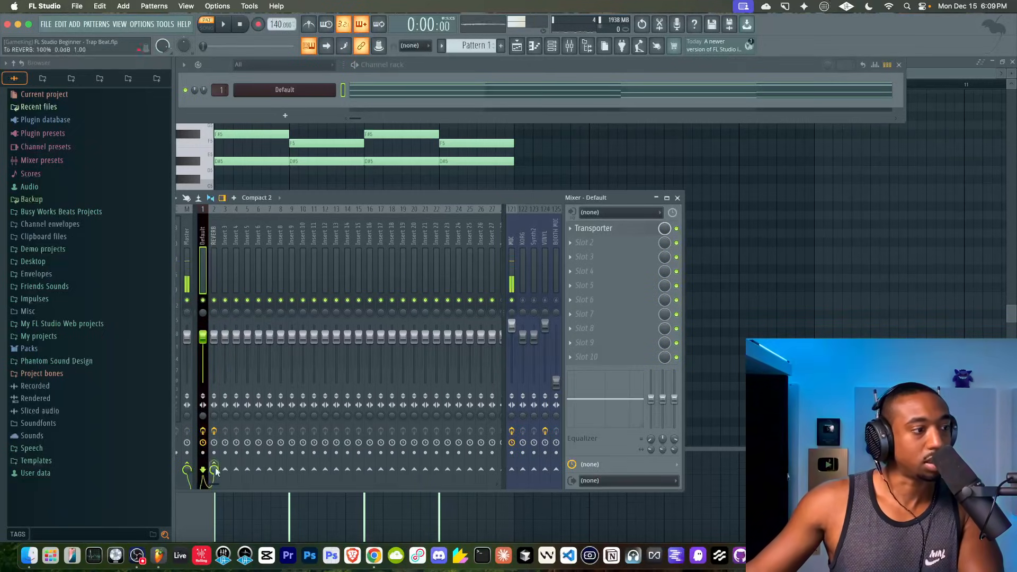
pyautogui.press('space')
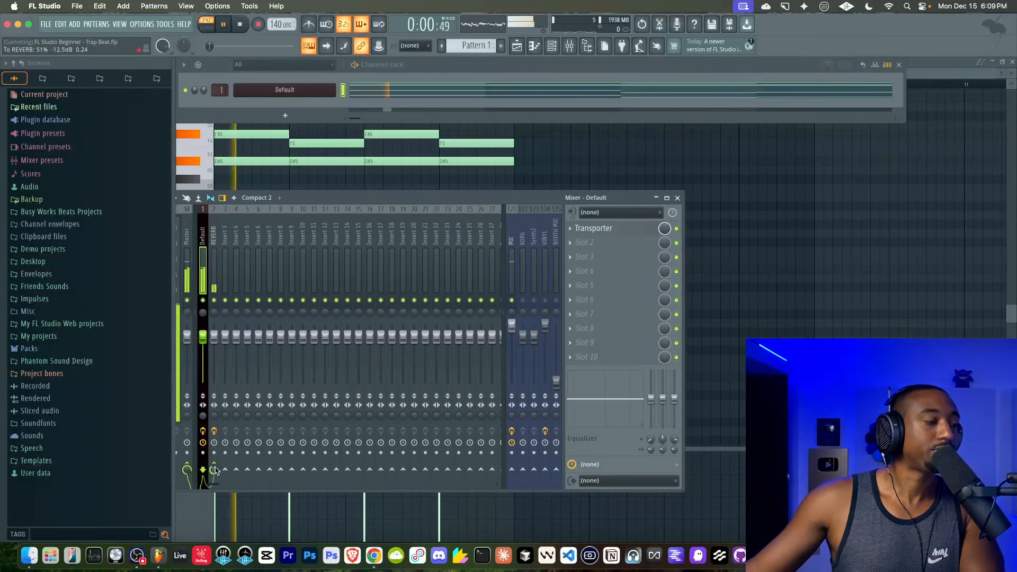
# Open LuxeVerb on the REVERB track, set its feedback high cut to 5000 Hz, and audition the pattern
pyautogui.click(215, 275)
pyautogui.press('space')
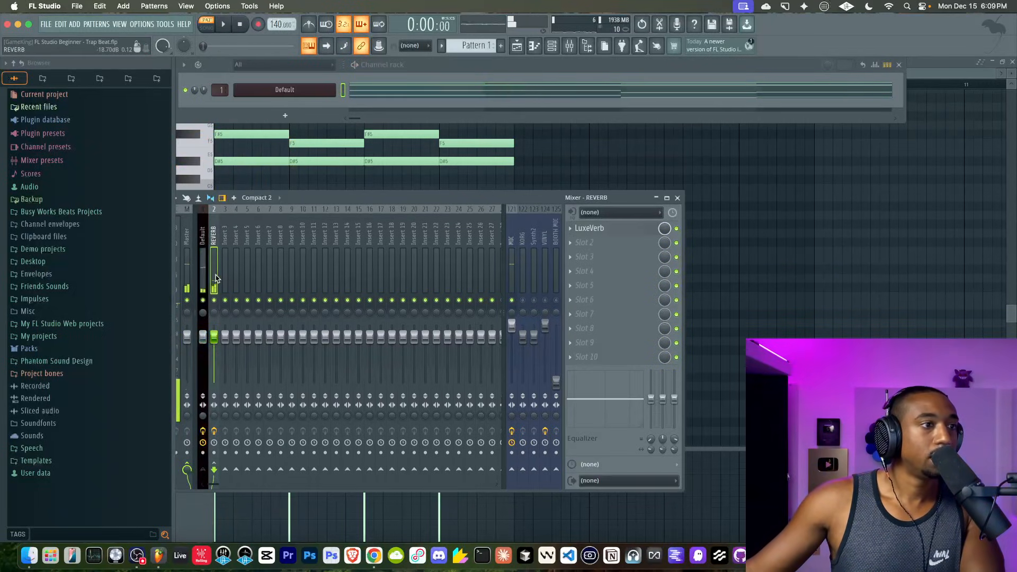
pyautogui.click(589, 228)
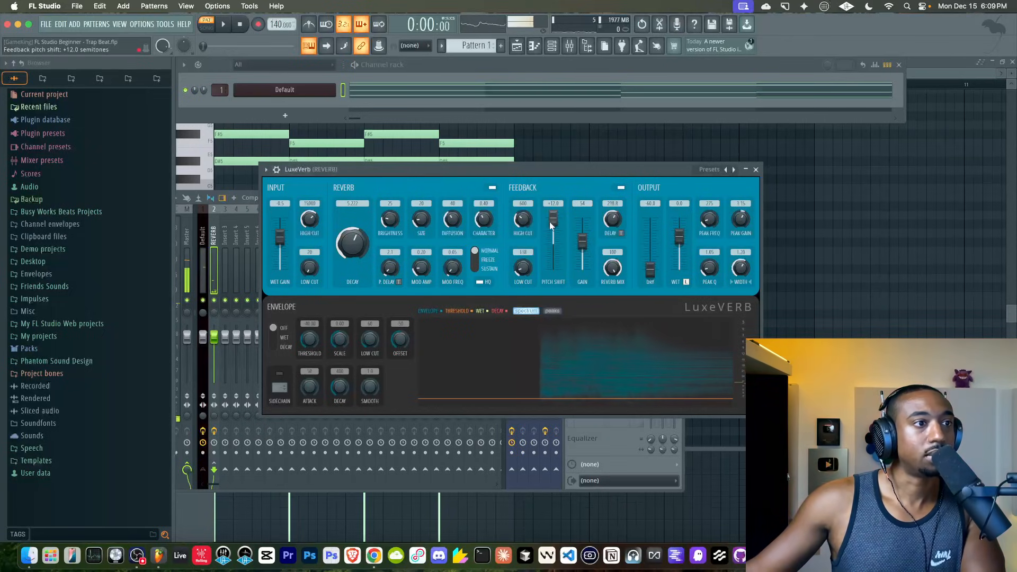
pyautogui.moveTo(524, 222); pyautogui.dragTo(523, 159)
pyautogui.press('space')
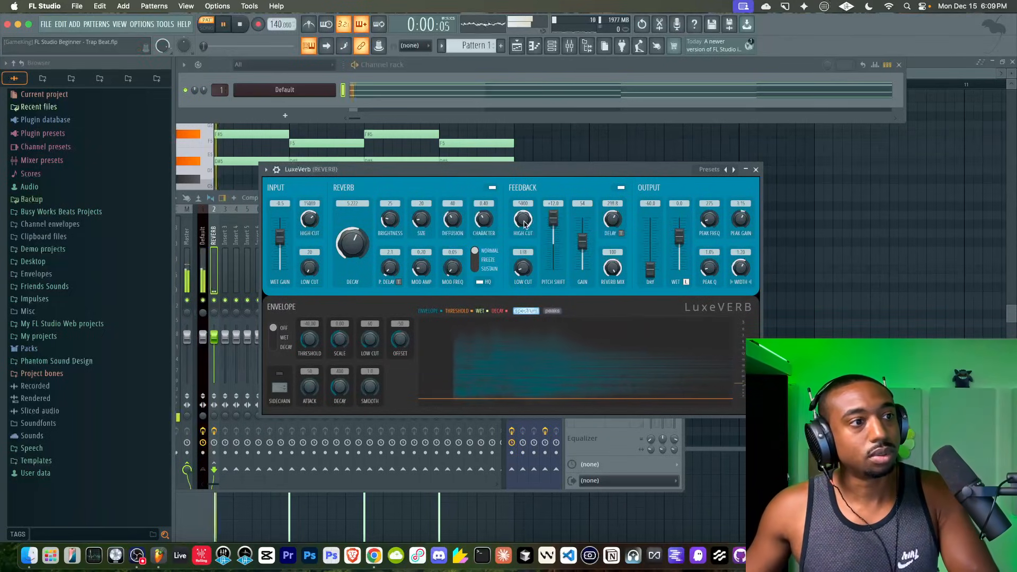
pyautogui.press('space')
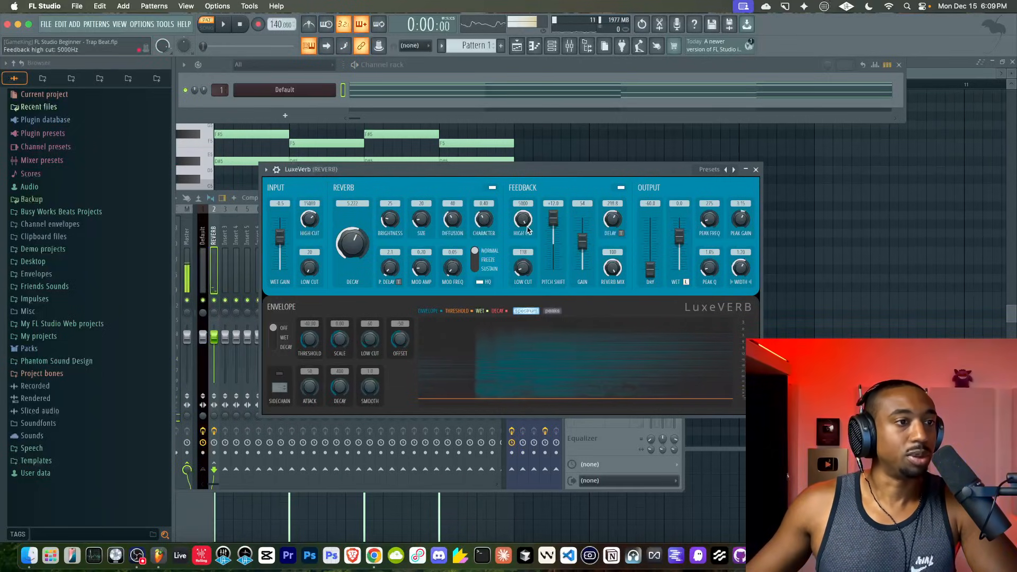
# Raise LuxeVerb's feedback low cut to about 1.1 kHz while the pattern plays
pyautogui.press('space')
pyautogui.moveTo(523, 268); pyautogui.dragTo(523, 271)
pyautogui.press('space')
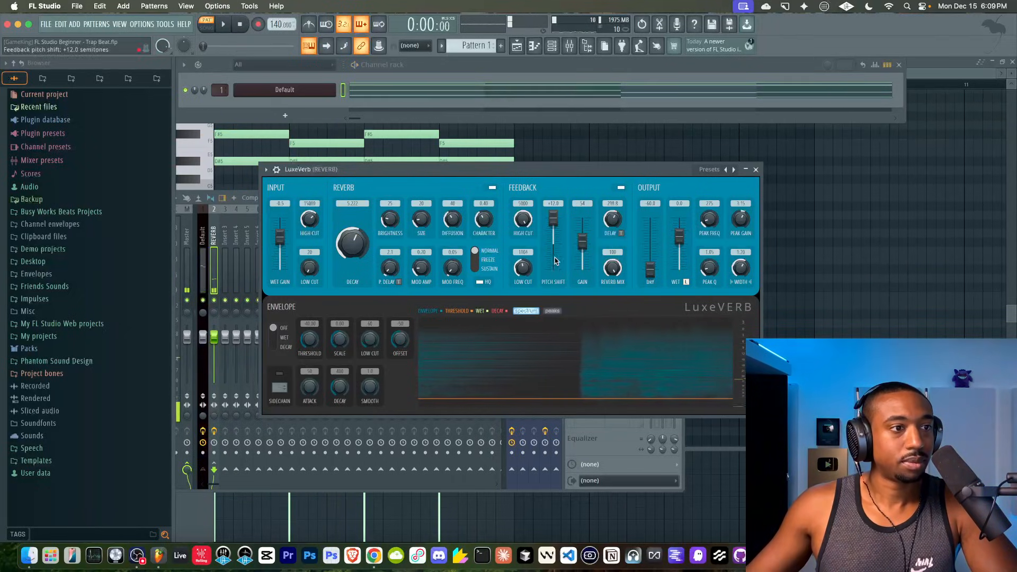
# Set LuxeVerb's feedback gain to 88% and its feedback delay to 1.0 while auditioning the pattern
pyautogui.press('space')
pyautogui.moveTo(582, 232); pyautogui.dragTo(582, 224)
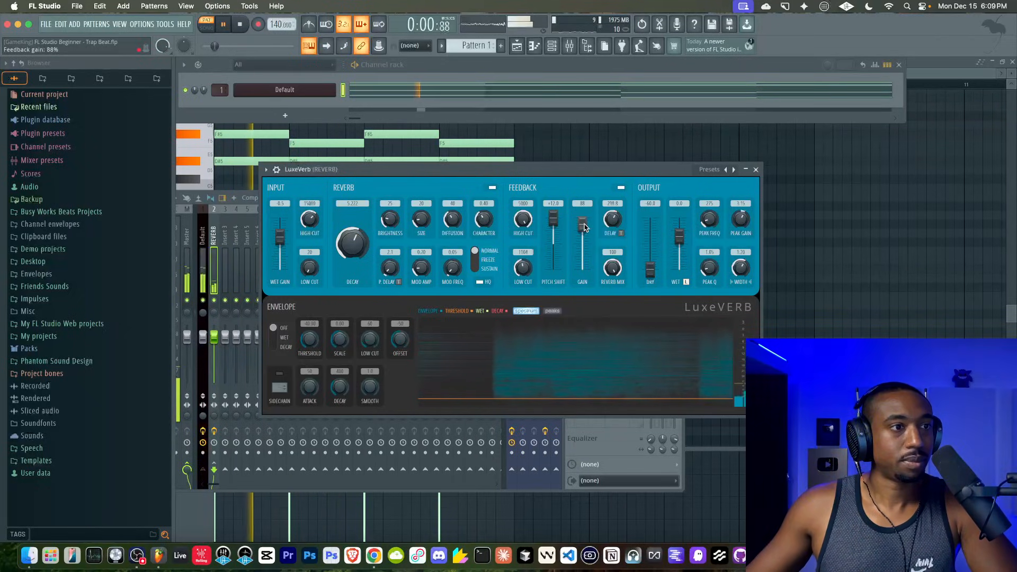
pyautogui.press('space')
pyautogui.press('space')
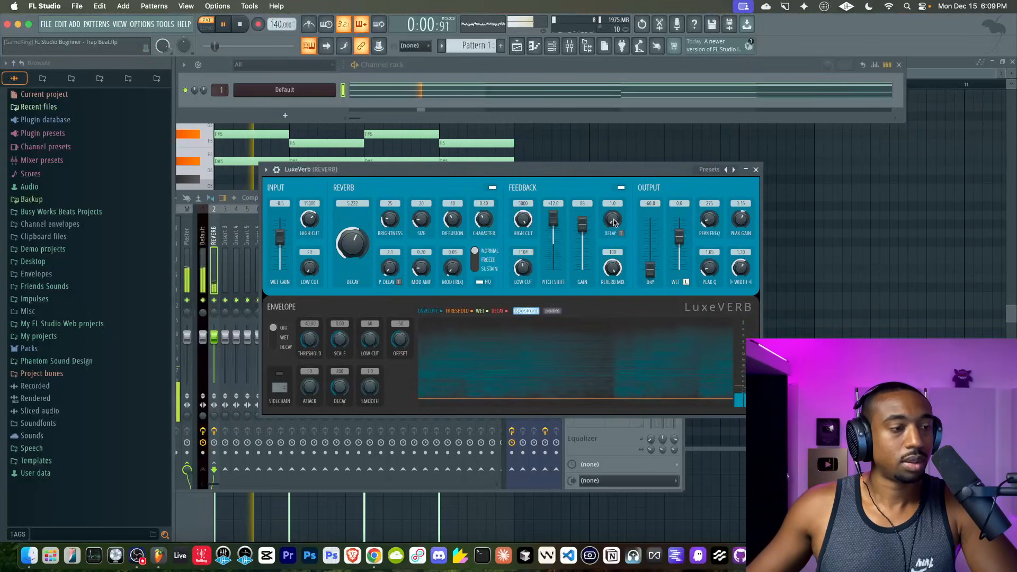
pyautogui.press('space')
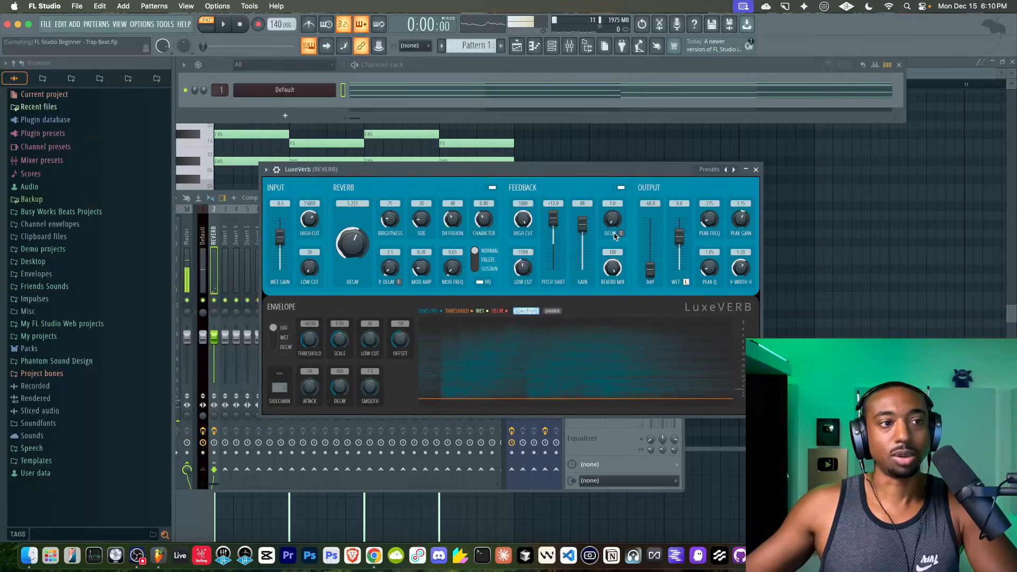
# Shorten LuxeVerb's reverb decay to about 1.06 during playback and close the plugin
pyautogui.press('space')
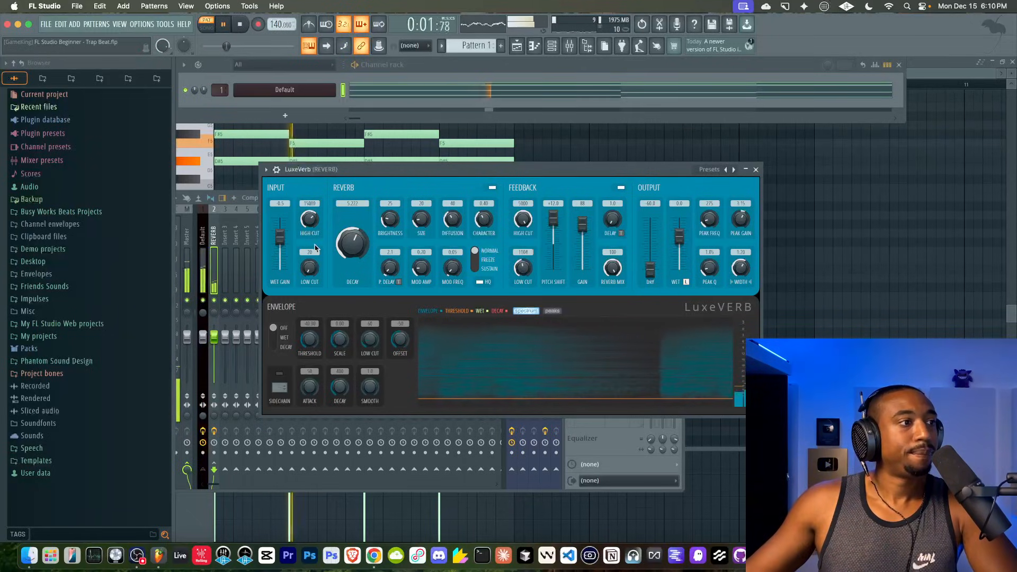
pyautogui.moveTo(354, 238); pyautogui.dragTo(352, 245)
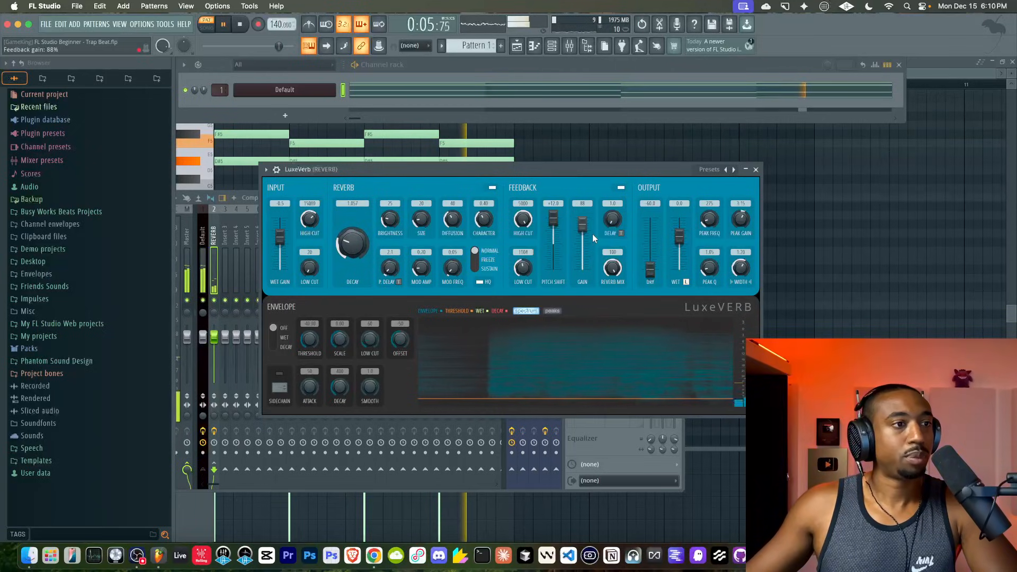
pyautogui.click(756, 170)
pyautogui.press('space')
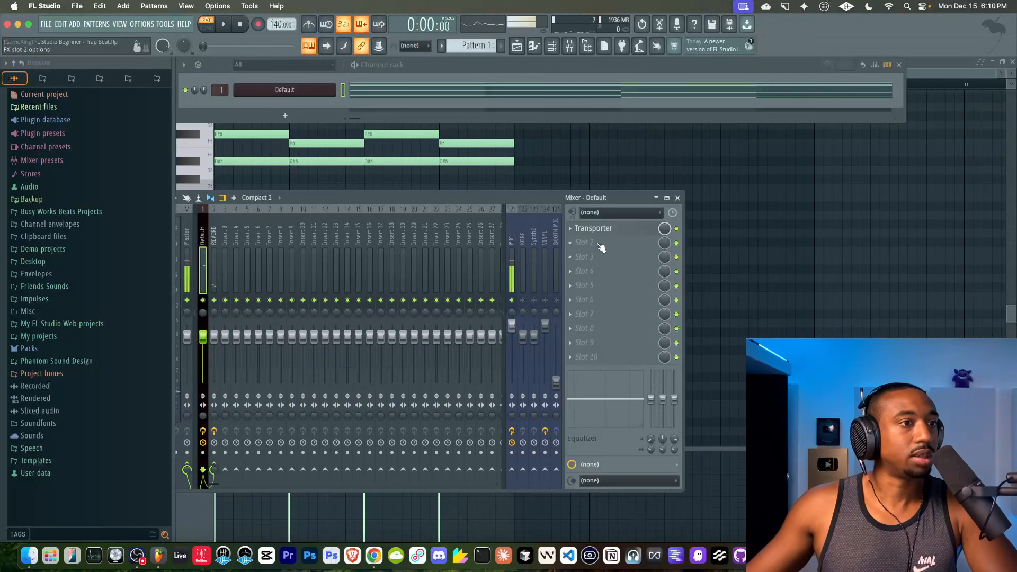
# Load Hyper Chorus in slot 2 of the Default mixer track, with modulation at 100% and movement at minimum, and audition it
pyautogui.click(599, 246)
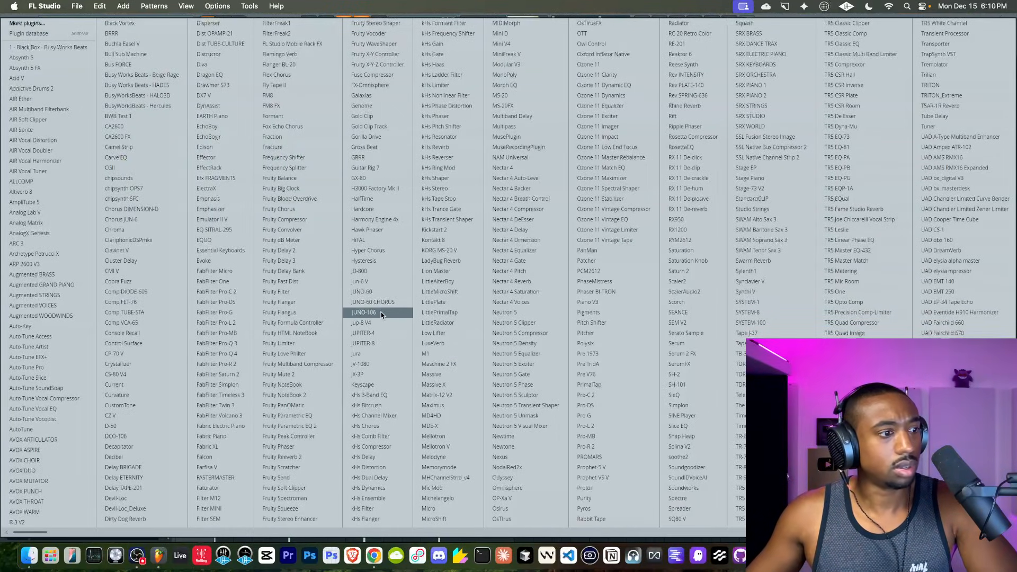
pyautogui.click(371, 250)
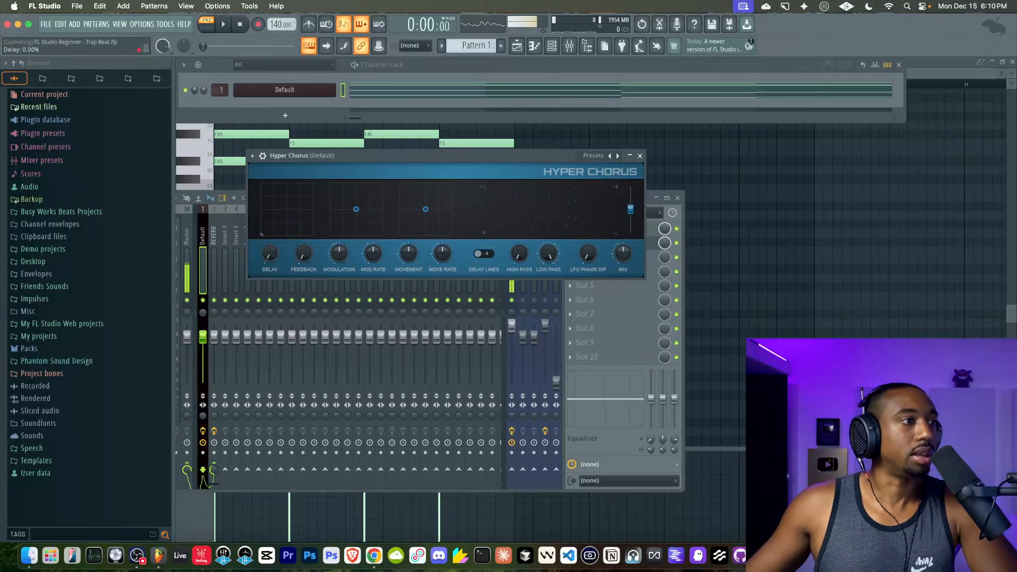
pyautogui.press('space')
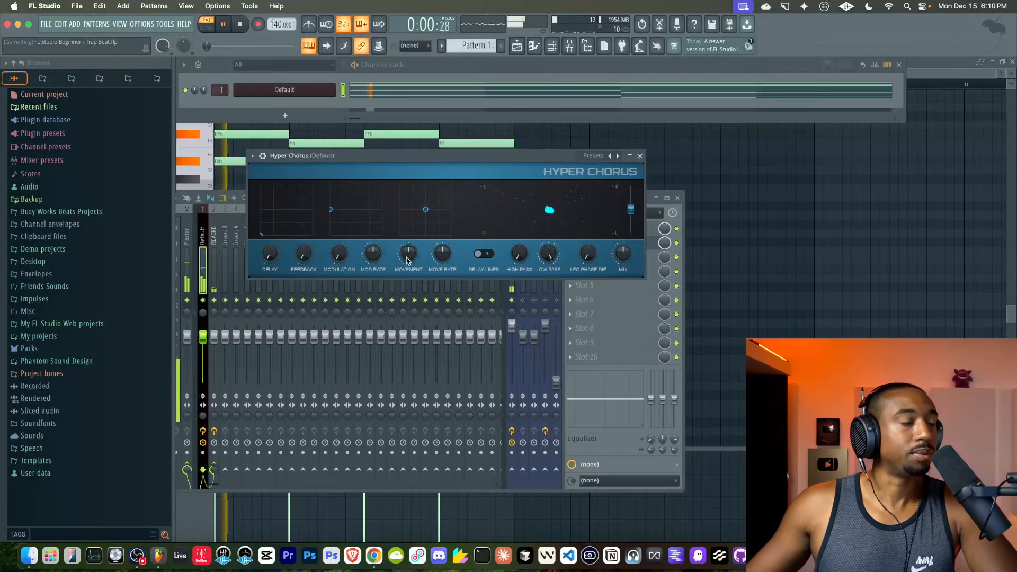
pyautogui.moveTo(339, 253); pyautogui.dragTo(339, 233)
pyautogui.press('space')
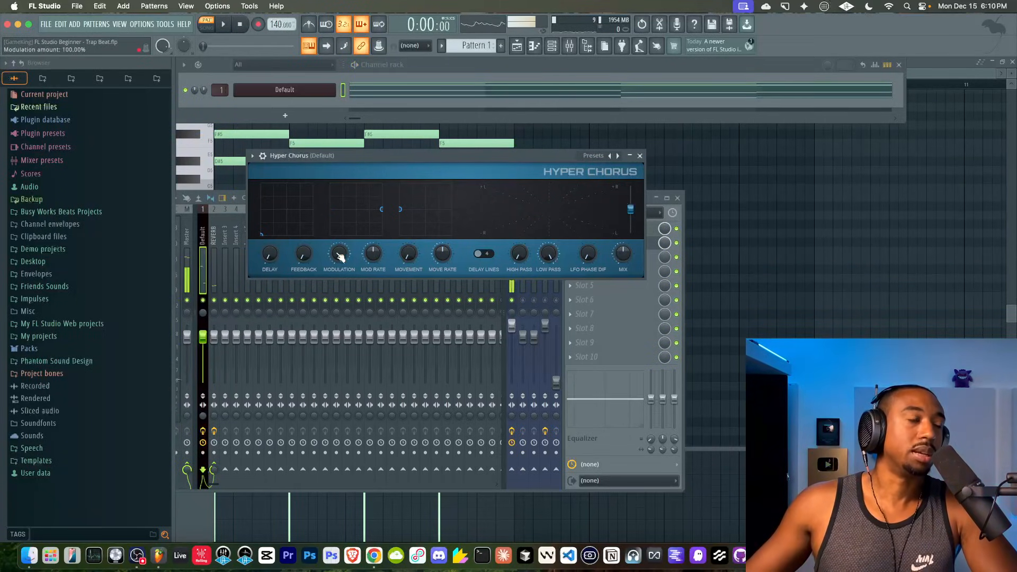
pyautogui.press('space')
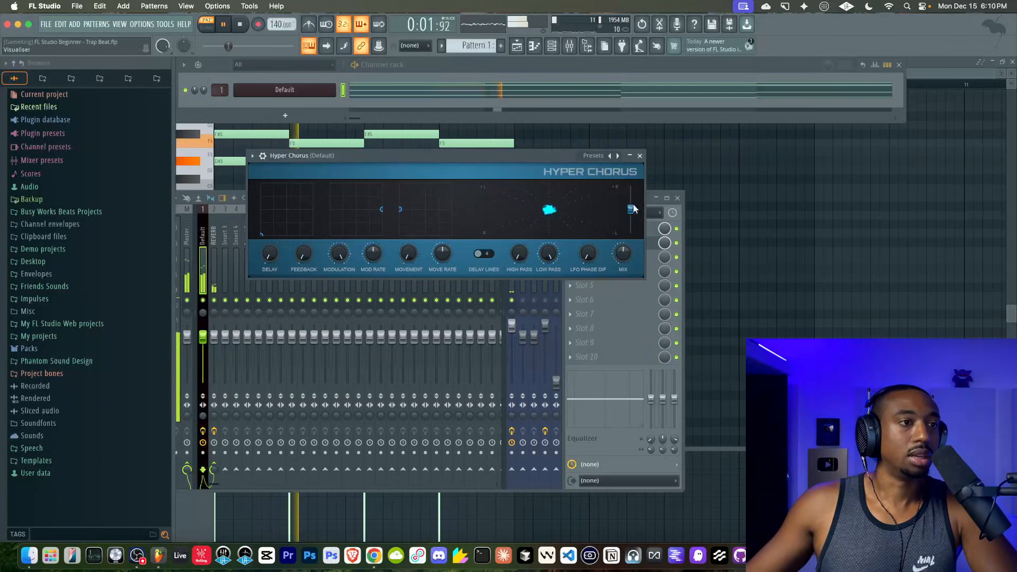
pyautogui.click(640, 155)
pyautogui.click(661, 163)
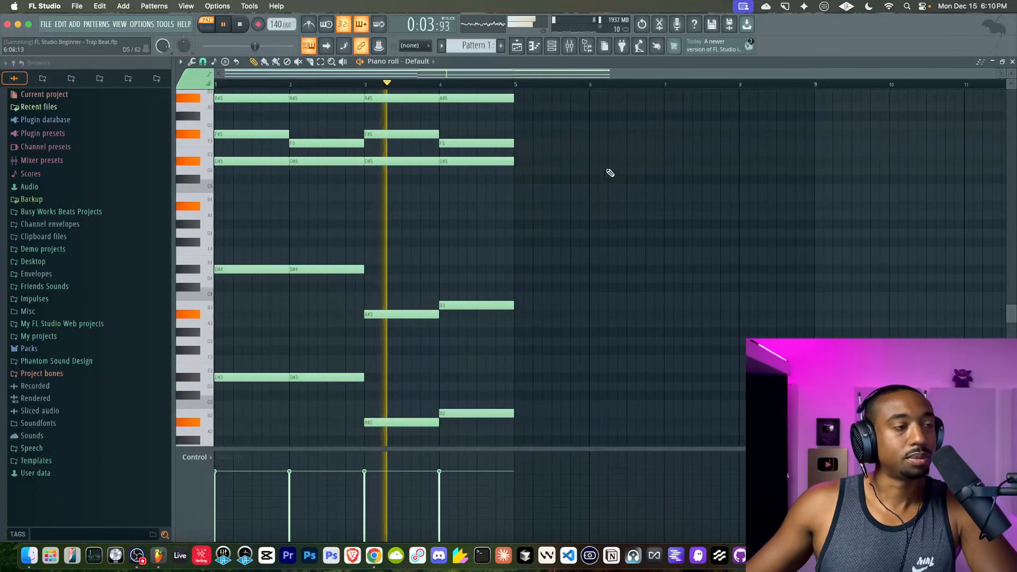
# Lower Transporter's loop A level and set its loop B level to -16.6 dB on the Default track
pyautogui.scroll(3, 580, 181)
pyautogui.scroll(1, 577, 177)
pyautogui.scroll(-1, 555, 88)
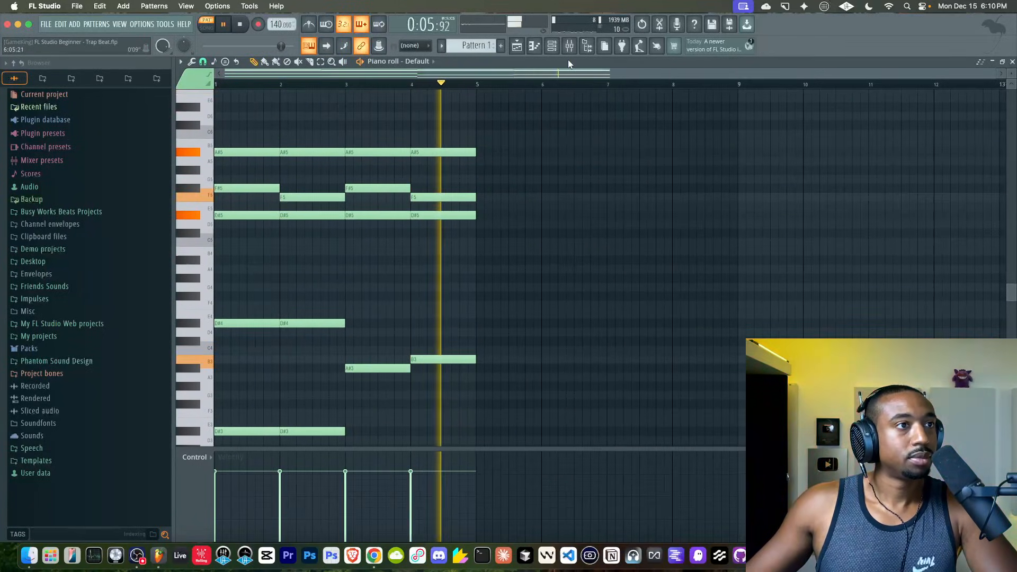
pyautogui.click(570, 46)
pyautogui.click(604, 227)
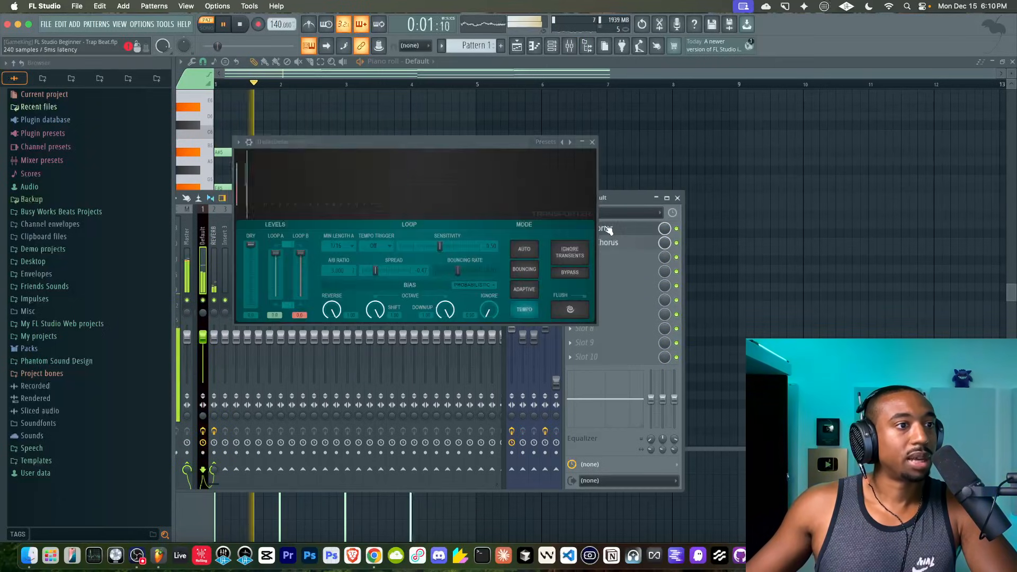
pyautogui.moveTo(275, 253); pyautogui.dragTo(300, 281)
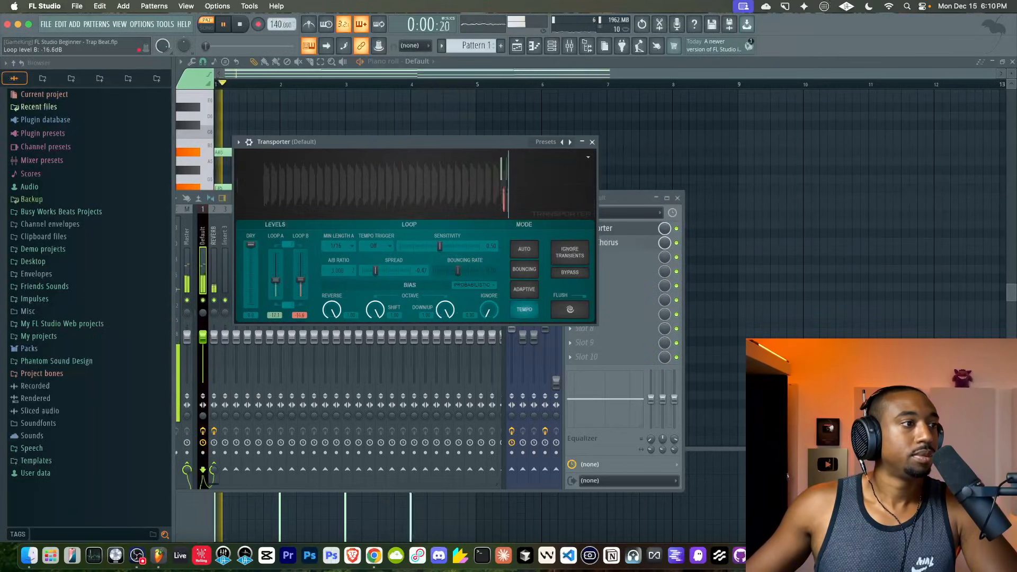
pyautogui.click(592, 142)
pyautogui.press('F9')
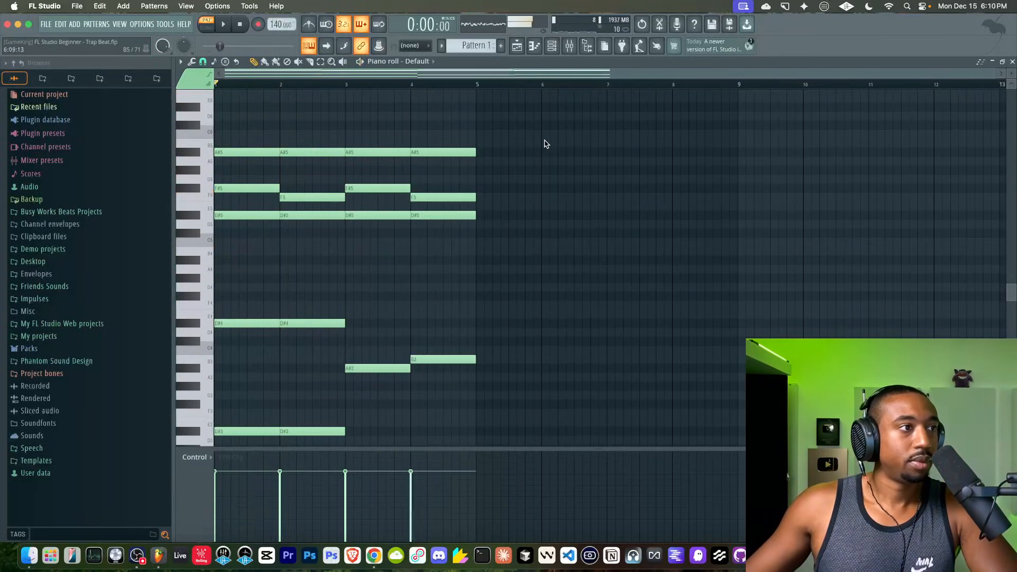
# Duplicate the whole four-bar chord progression into bars 5 to 8 and transpose the copy up one octave
pyautogui.press('space')
pyautogui.moveTo(553, 106); pyautogui.dragTo(370, 210)
pyautogui.hotkey('ctrl', 'a')
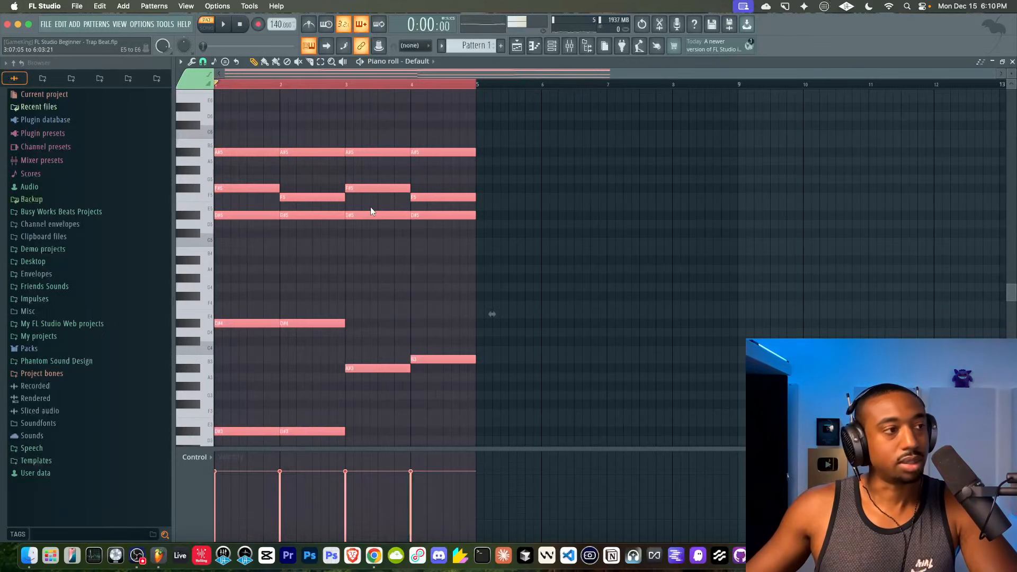
pyautogui.hotkey('ctrl', 'b')
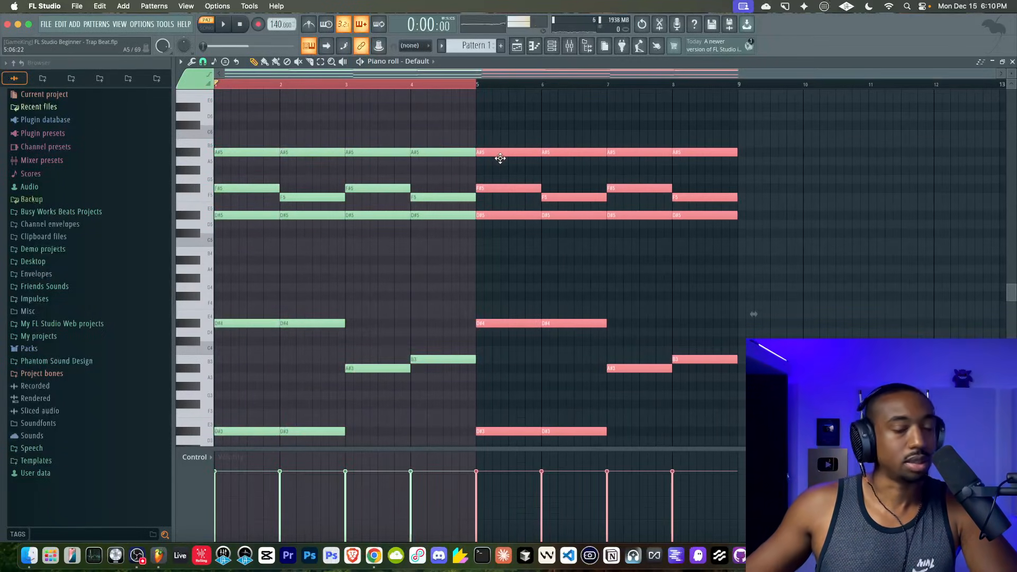
pyautogui.hotkey('ctrl', 'Up')
pyautogui.keyDown('ctrl'); pyautogui.click(457, 84); pyautogui.keyUp('ctrl')
pyautogui.scroll(-3, 464, 163)
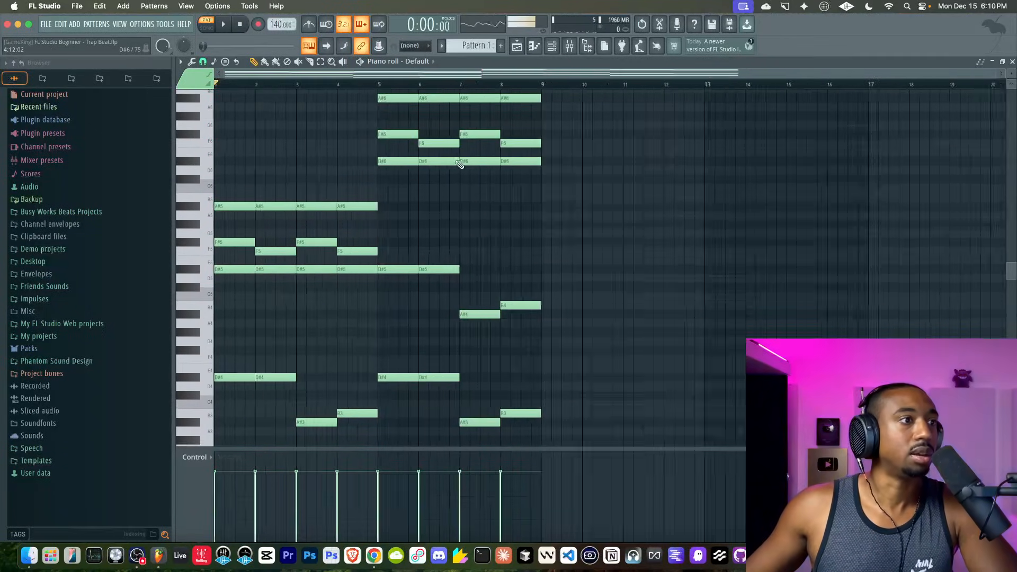
# Play the Pattern 1 clip in song mode and review both halves of its notes in the piano roll
pyautogui.press('F5')
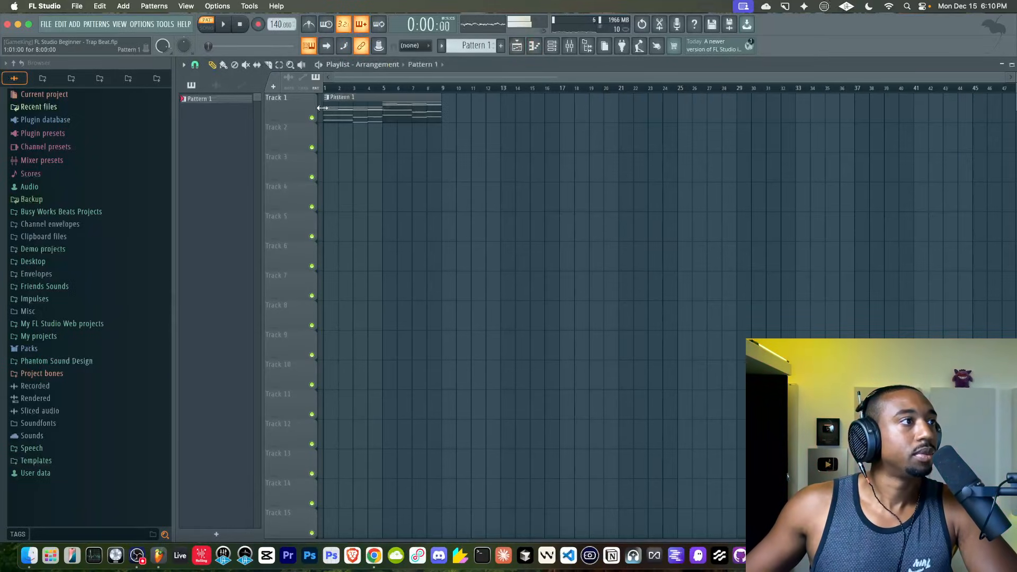
pyautogui.press('space')
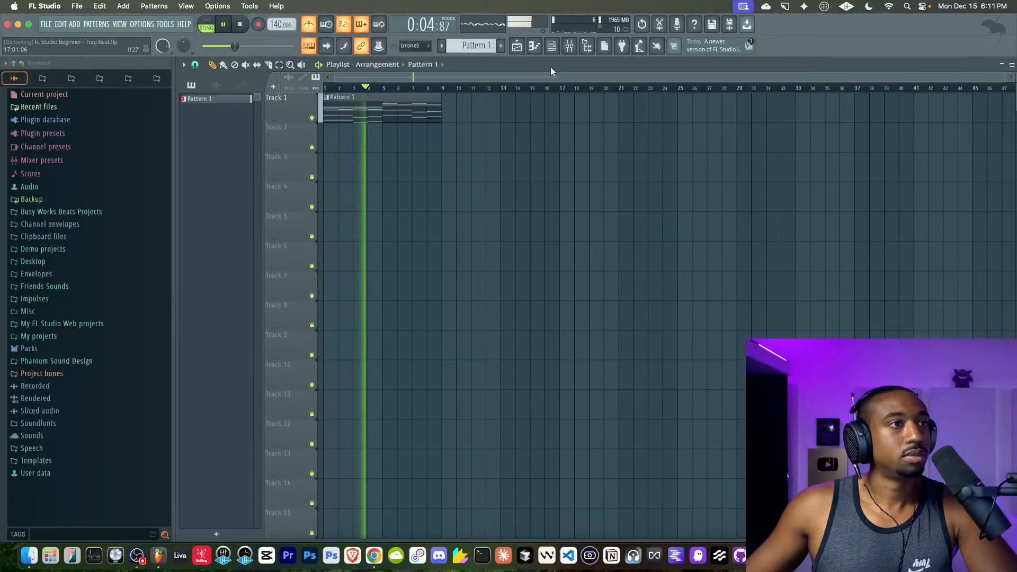
pyautogui.click(551, 45)
pyautogui.click(349, 179)
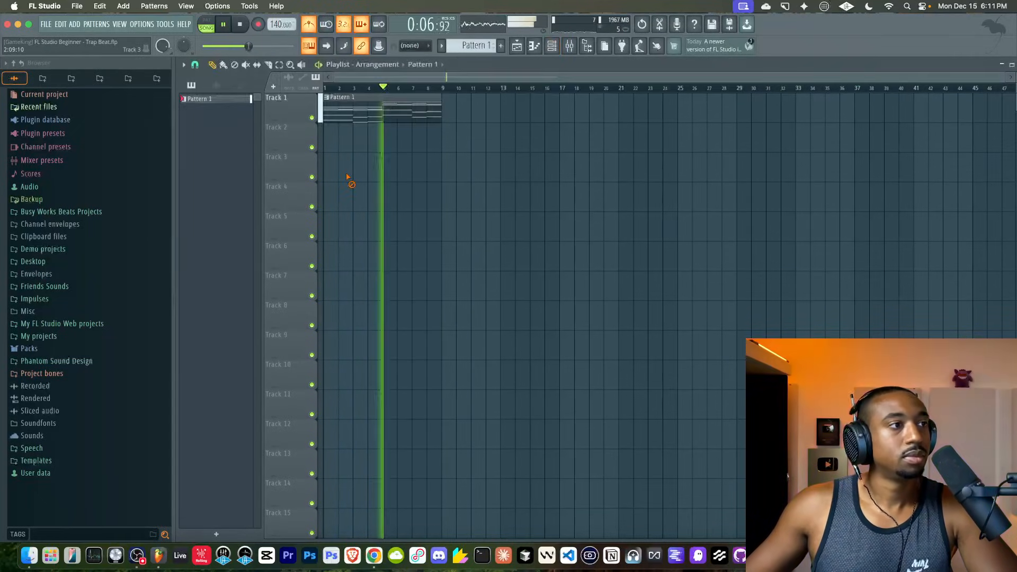
pyautogui.doubleClick(419, 106)
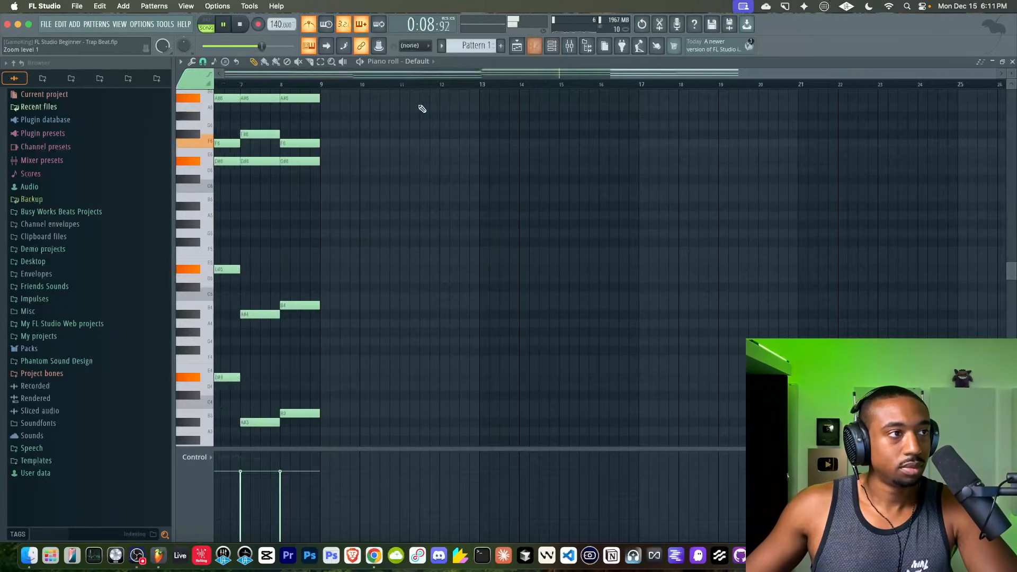
pyautogui.hscroll(-1, 378, 199)
pyautogui.scroll(2, 305, 232)
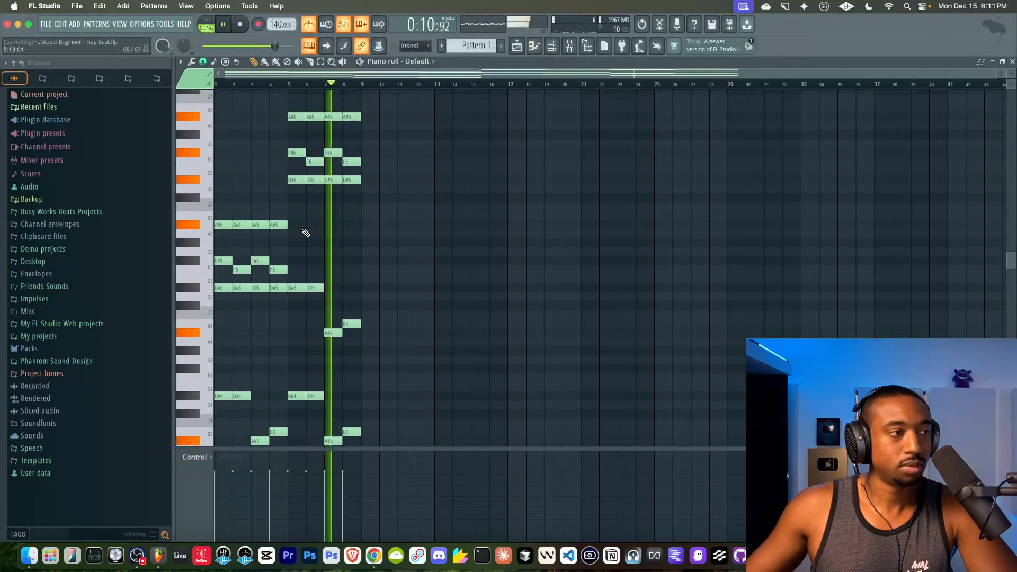
pyautogui.scroll(-2, 316, 232)
pyautogui.scroll(3, 316, 231)
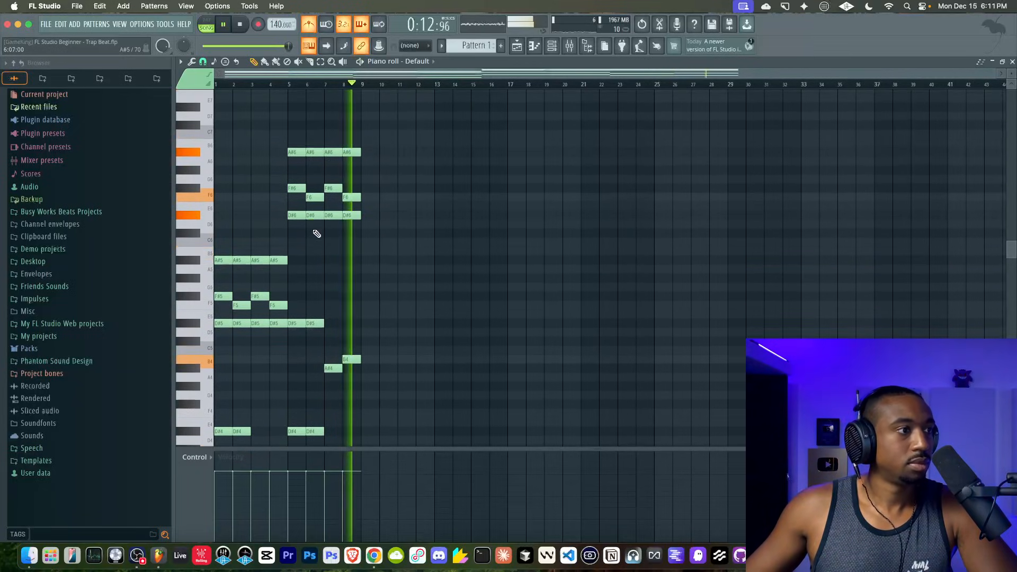
pyautogui.scroll(-2, 316, 232)
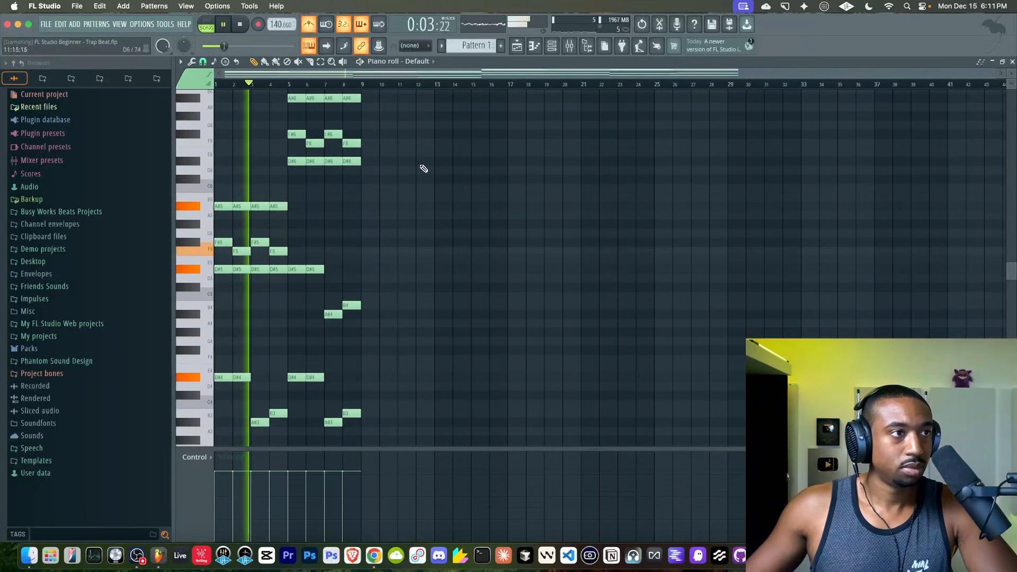
# Open the Default channel's arpeggiator settings, adjust the arpeggio time to 4:00, and audition the result
pyautogui.click(558, 48)
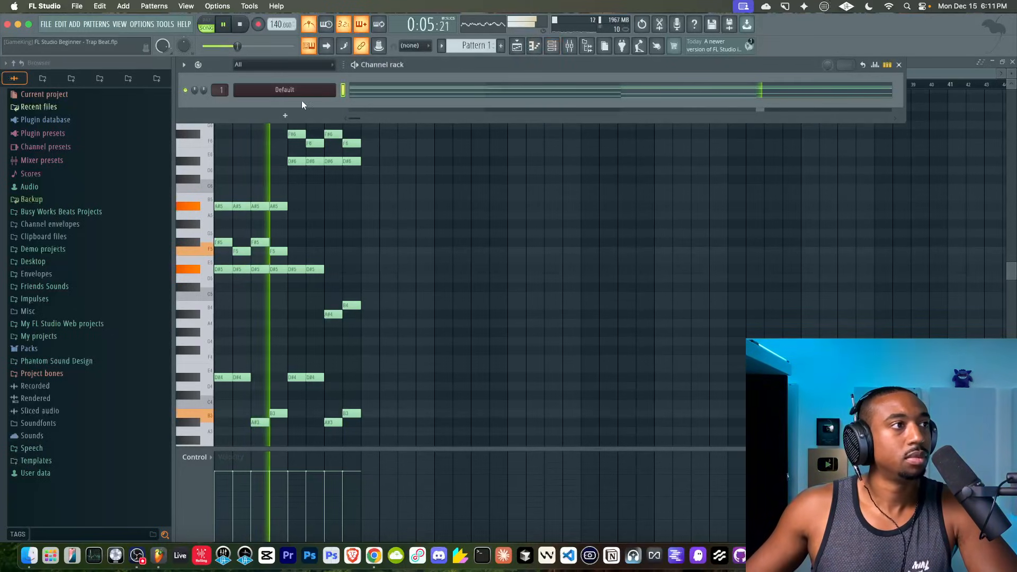
pyautogui.click(290, 89)
pyautogui.click(243, 112)
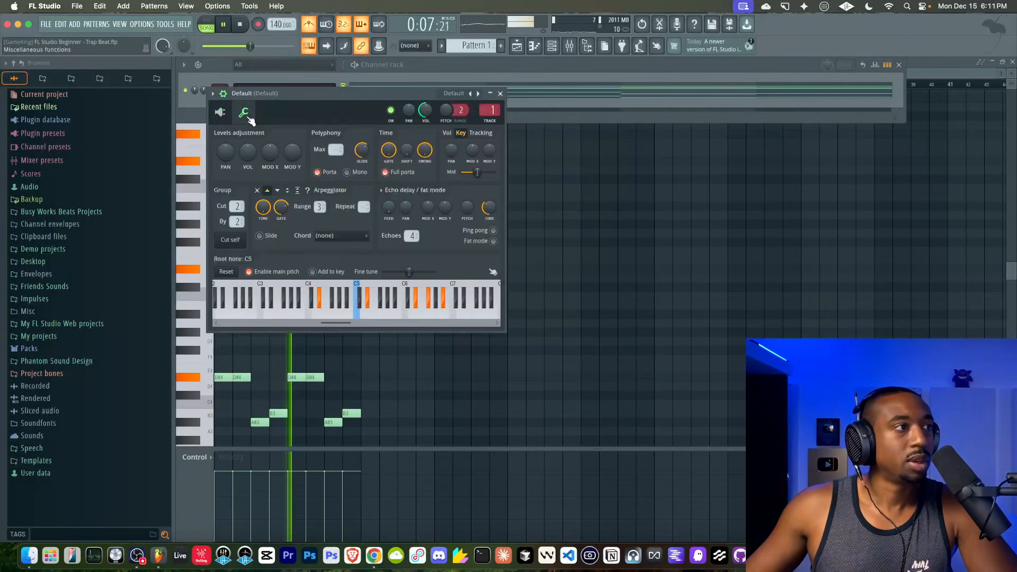
pyautogui.press('space')
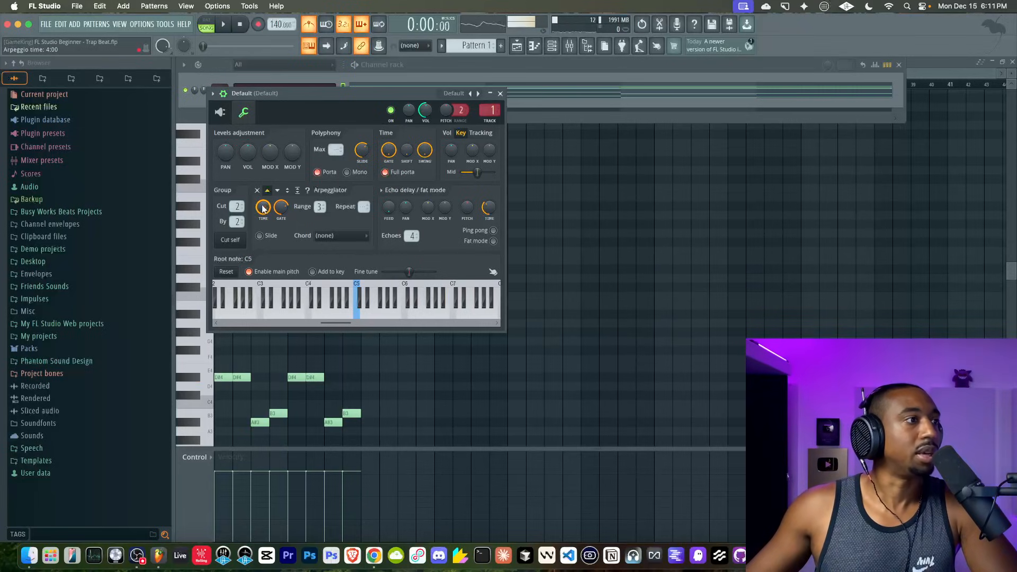
pyautogui.press('space')
pyautogui.moveTo(263, 208)
pyautogui.mouseDown()
pyautogui.moveTo(263, 217)
pyautogui.moveTo(264, 197)
pyautogui.mouseUp()
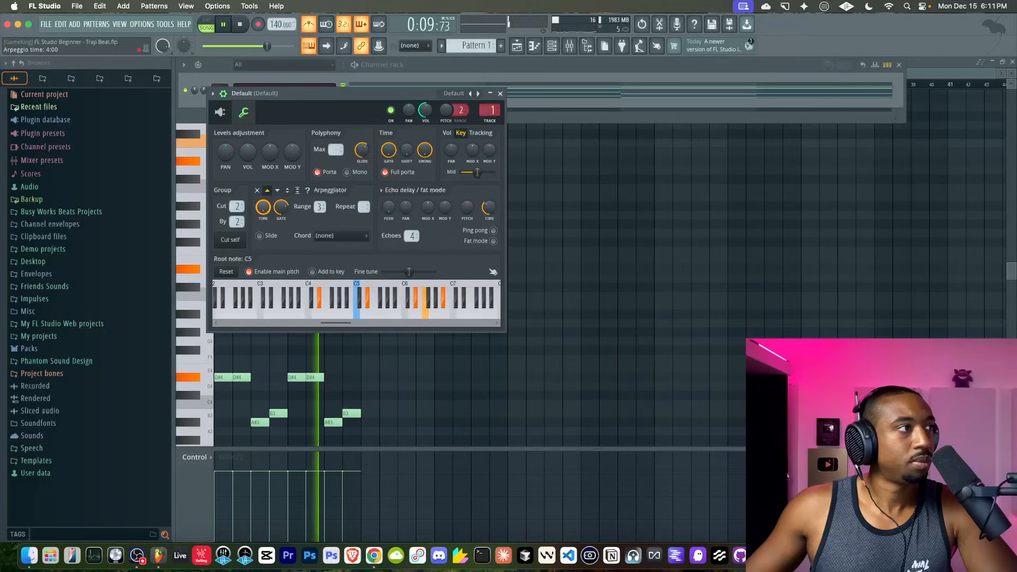
# Set the Default channel's arpeggio gate to 81% and close its settings window
pyautogui.moveTo(280, 211); pyautogui.dragTo(280, 205)
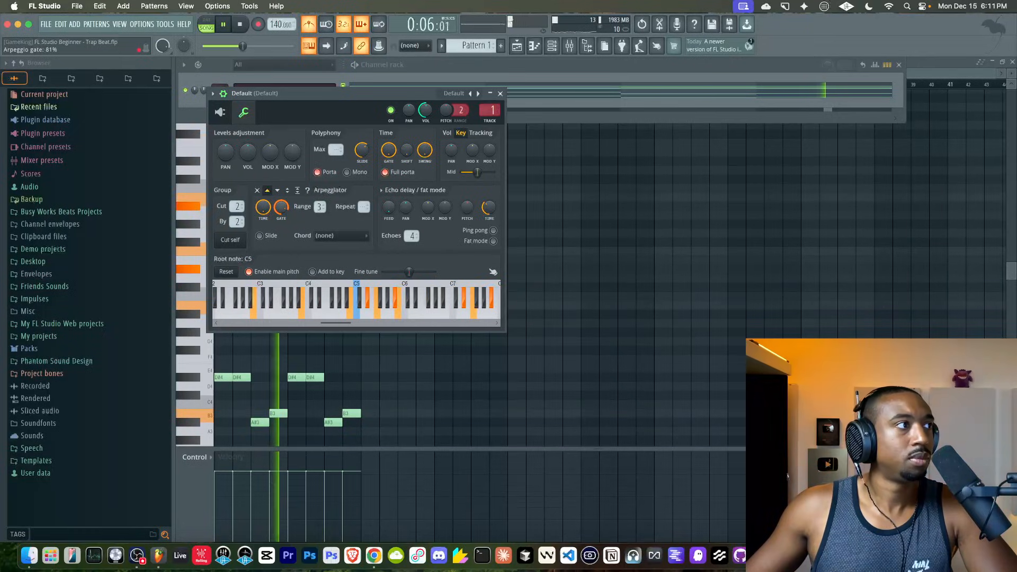
pyautogui.click(500, 94)
pyautogui.rightClick(402, 264)
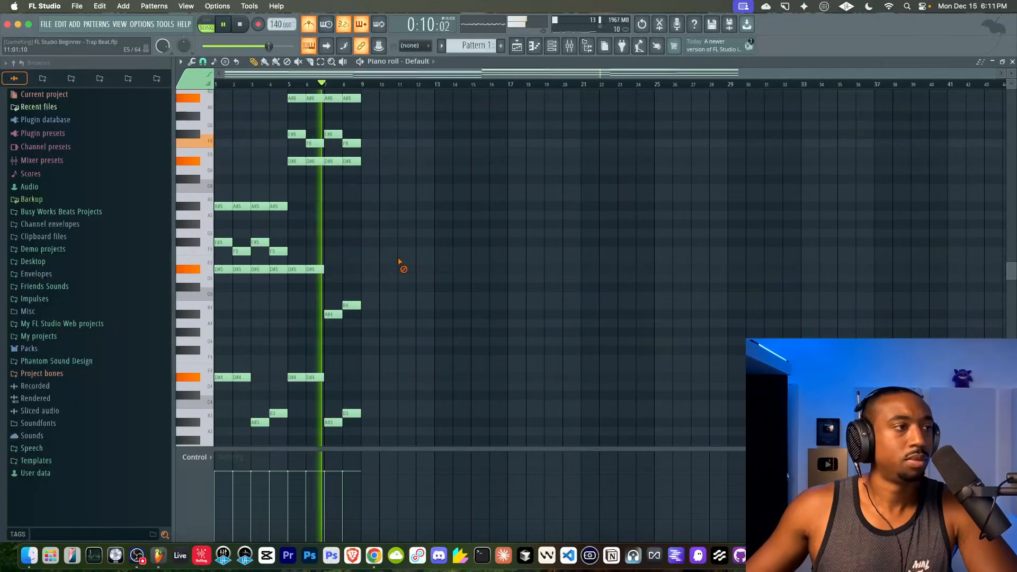
# Stop playback and transpose all the notes in bars 5 to 8 down one octave
pyautogui.press('space')
pyautogui.scroll(1, 357, 272)
pyautogui.moveTo(370, 112); pyautogui.dragTo(301, 473)
pyautogui.hotkey('ctrl', 'Down')
pyautogui.scroll(-3, 357, 326)
pyautogui.keyDown('ctrl'); pyautogui.scroll(2, 360, 329); pyautogui.keyUp('ctrl')
# Return to the playlist and name the first track Harmony/Rhythm
pyautogui.click(516, 46)
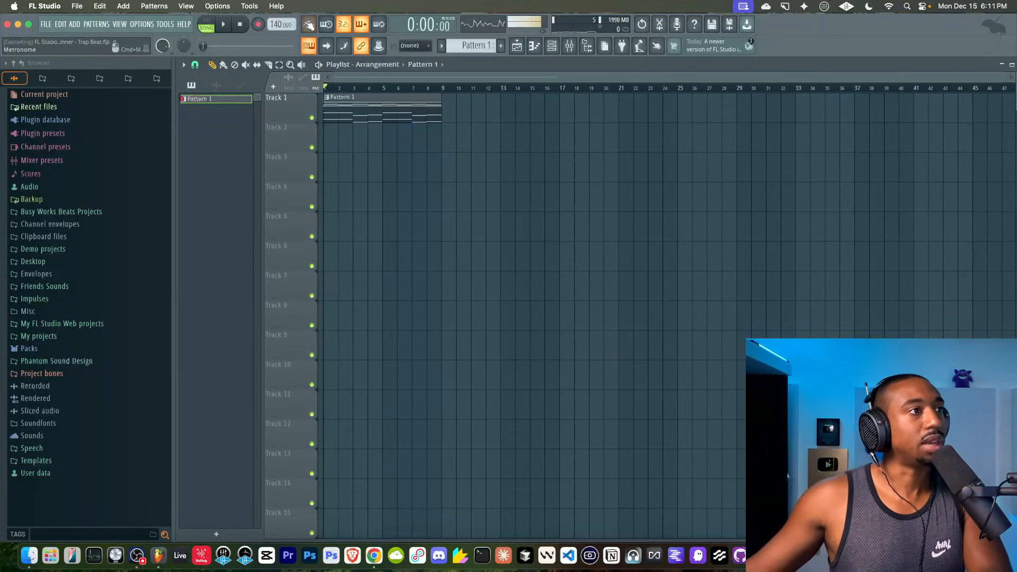
pyautogui.doubleClick(300, 110)
pyautogui.write('Harmony')
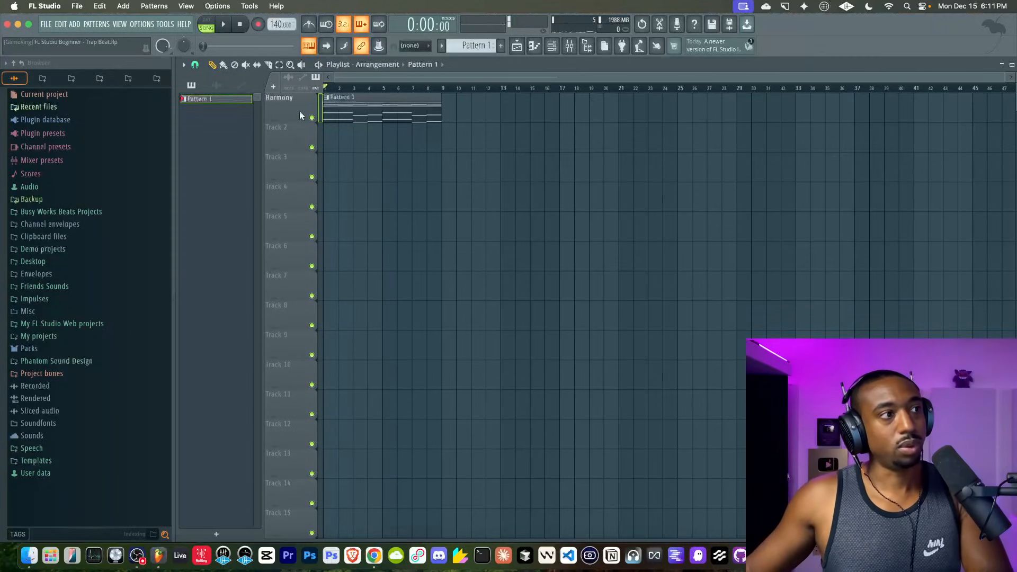
pyautogui.write('/Rhy')
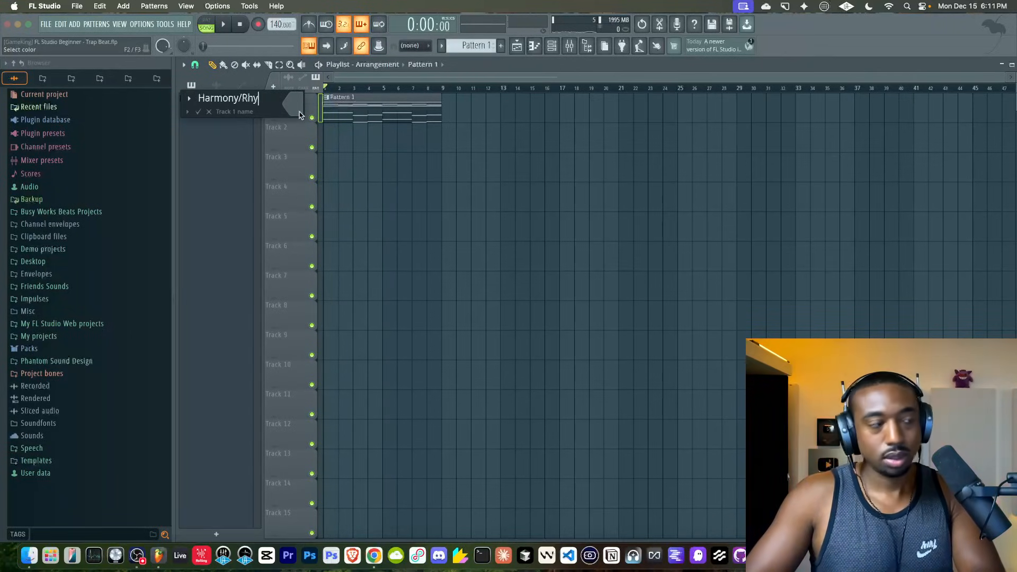
pyautogui.press('Return')
pyautogui.rightClick(299, 112)
pyautogui.click(305, 99)
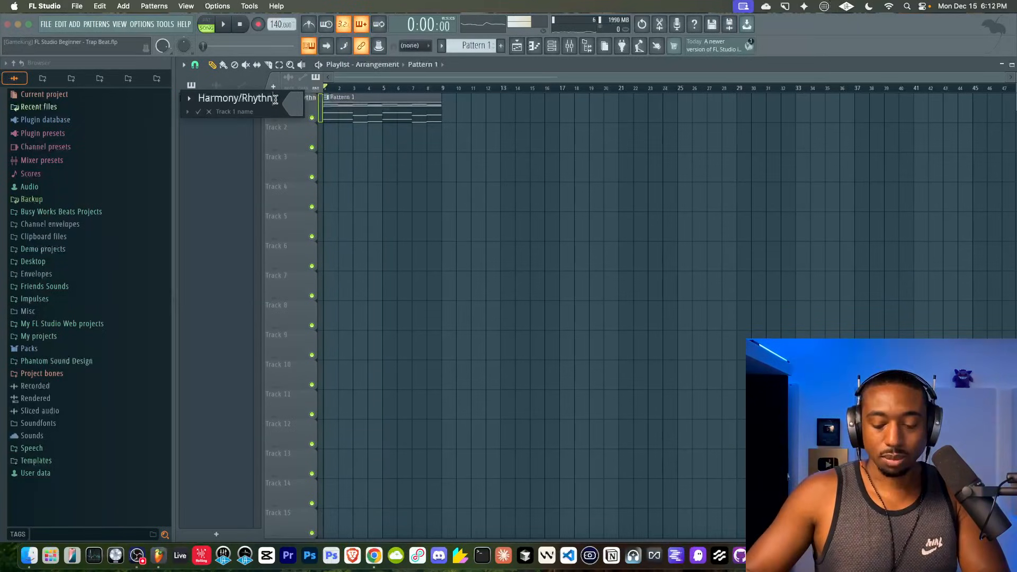
pyautogui.press('BackSpace')
pyautogui.write('m')
pyautogui.press('Return')
# Move the Harmony/Rhythm track down one place and name the empty first track Topline
pyautogui.rightClick(275, 101)
pyautogui.press('d')
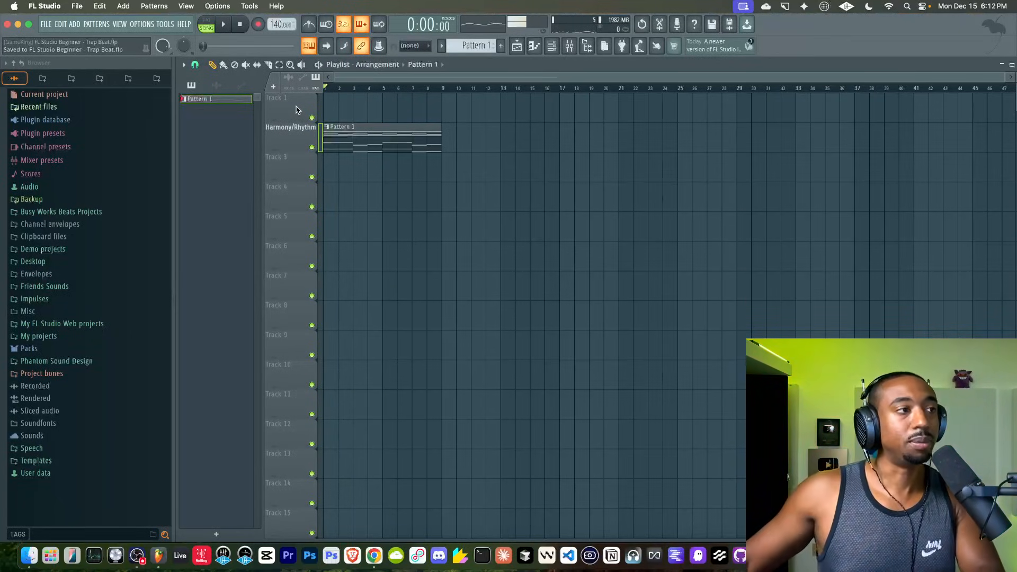
pyautogui.rightClick(296, 109)
pyautogui.click(297, 108)
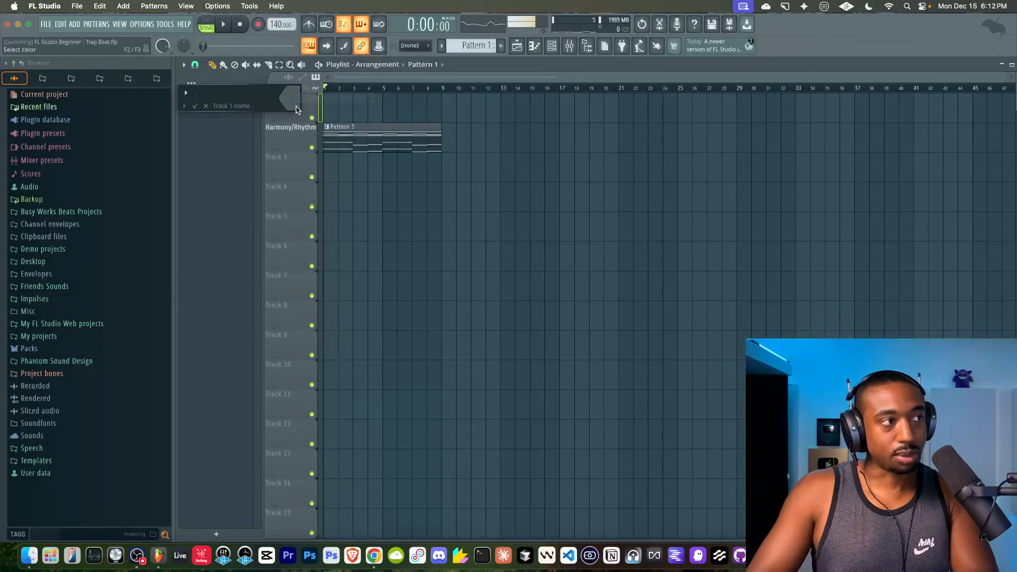
pyautogui.write('Topline')
pyautogui.press('Return')
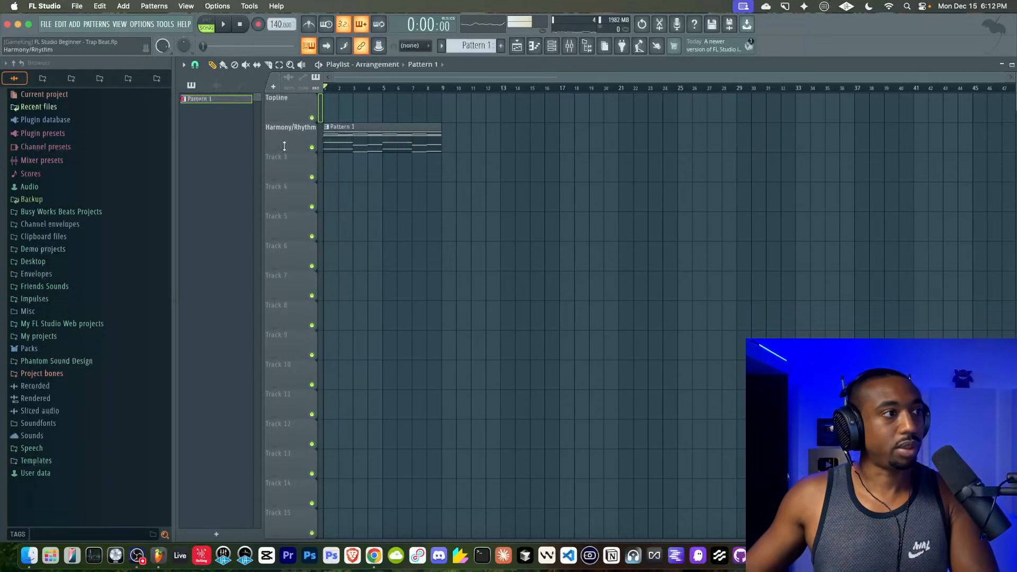
# Name the third playlist track Contrast and the fourth one Rhythm
pyautogui.doubleClick(287, 172)
pyautogui.write('Contras')
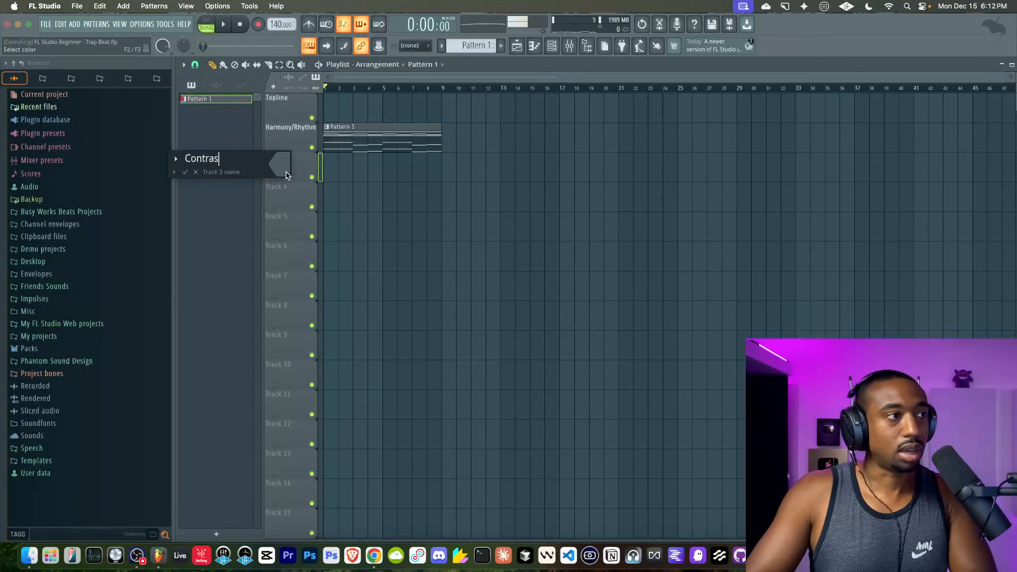
pyautogui.write('t')
pyautogui.press('Return')
pyautogui.doubleClick(281, 186)
pyautogui.write('Rhythm')
pyautogui.press('Return')
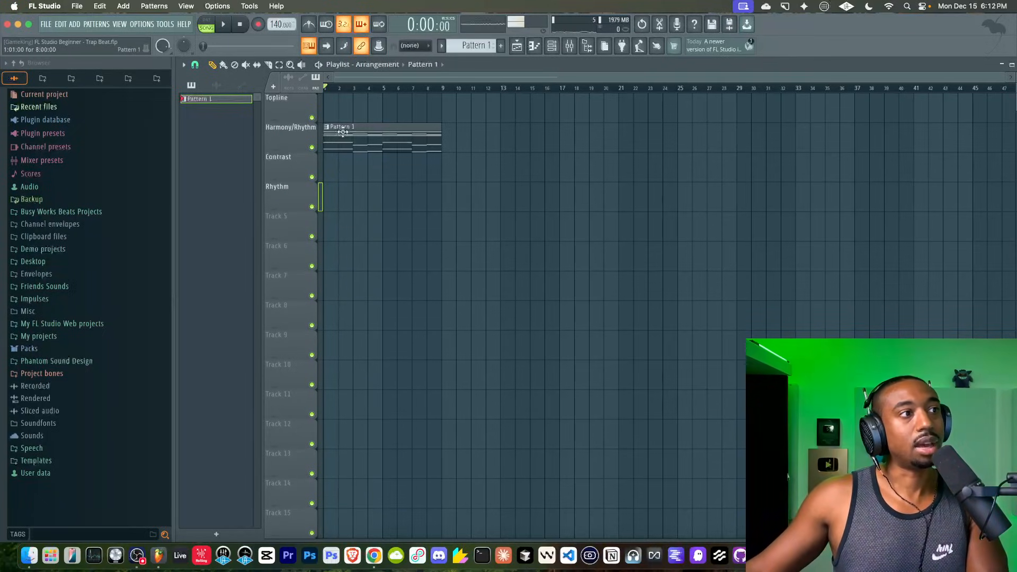
# Extend the second playlist track's name to Harmony/Rhythm/Contrast
pyautogui.doubleClick(298, 134)
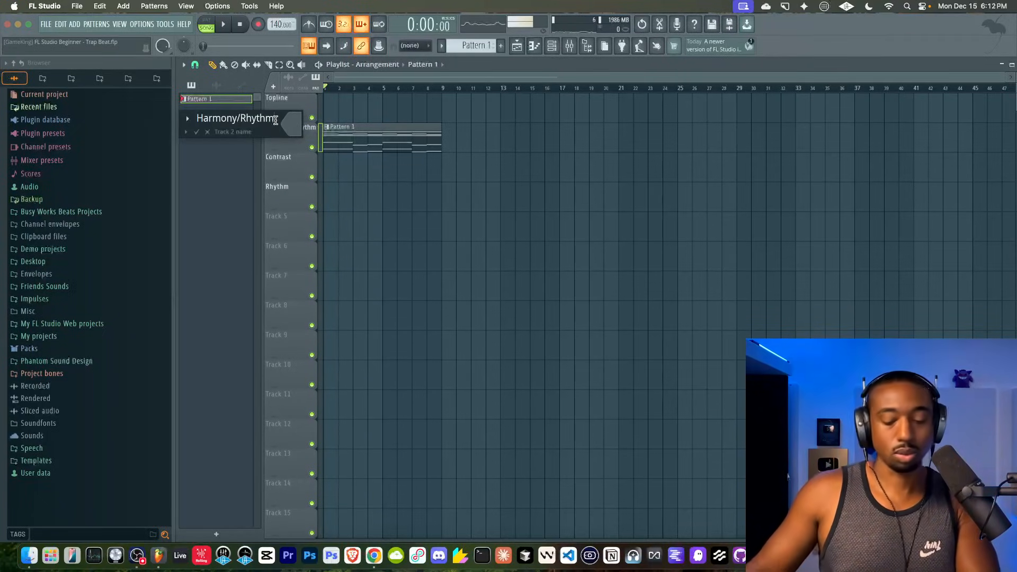
pyautogui.write('/Contrast')
pyautogui.press('Return')
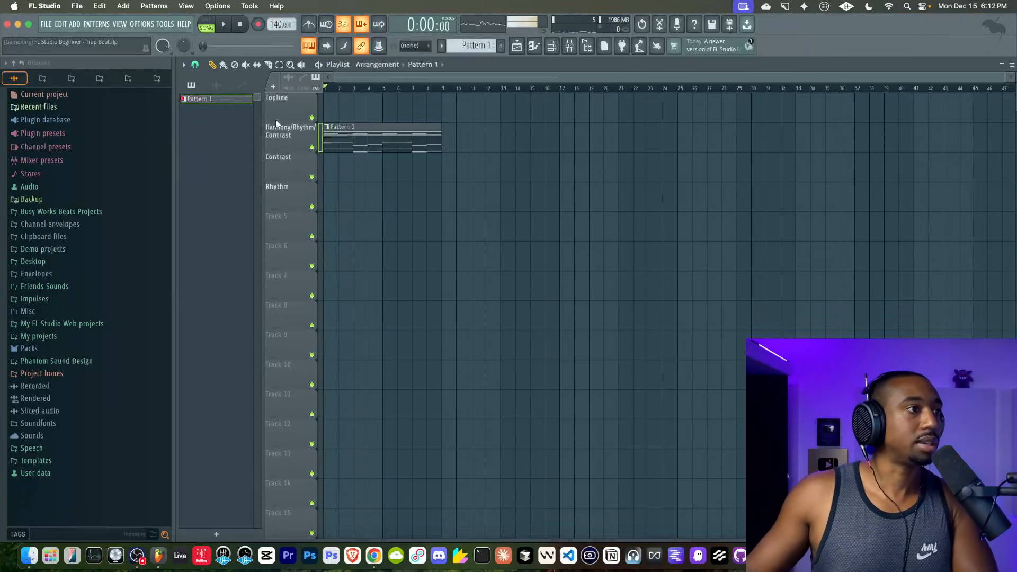
pyautogui.click(399, 142)
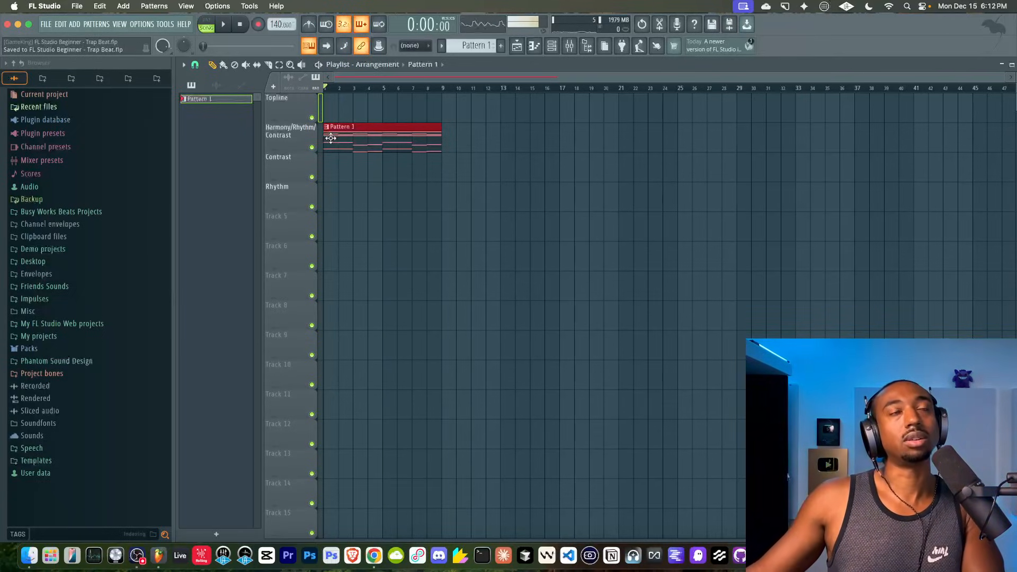
pyautogui.rightClick(371, 221)
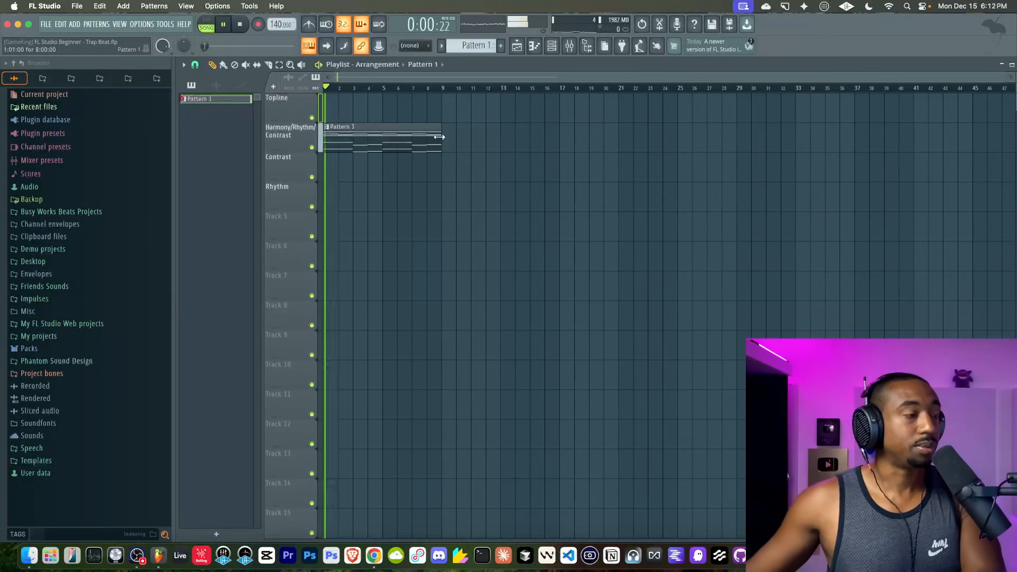
# Review the Default channel's notes in the piano roll during playback, then close the piano roll
pyautogui.click(552, 47)
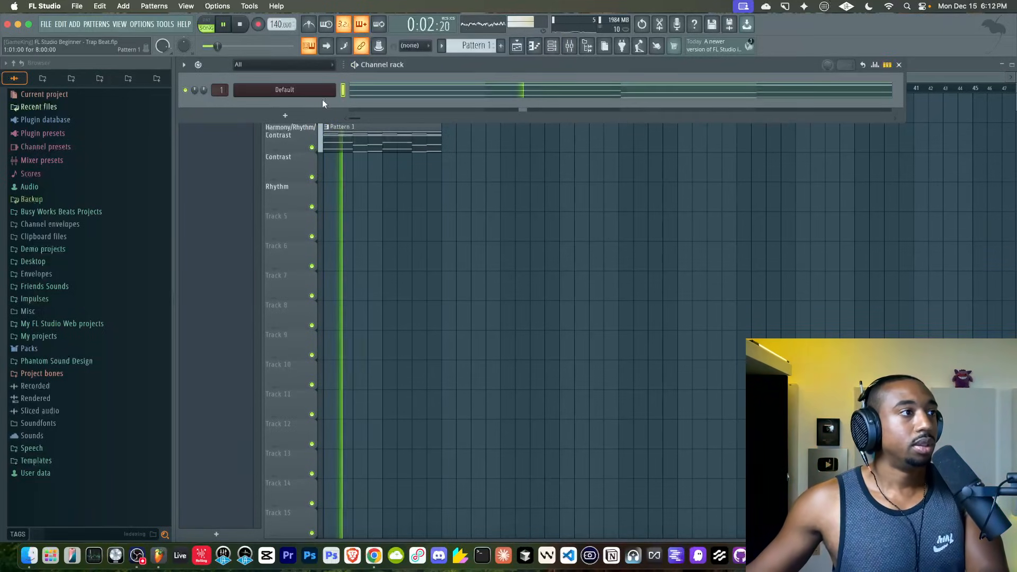
pyautogui.click(385, 91)
pyautogui.press('space')
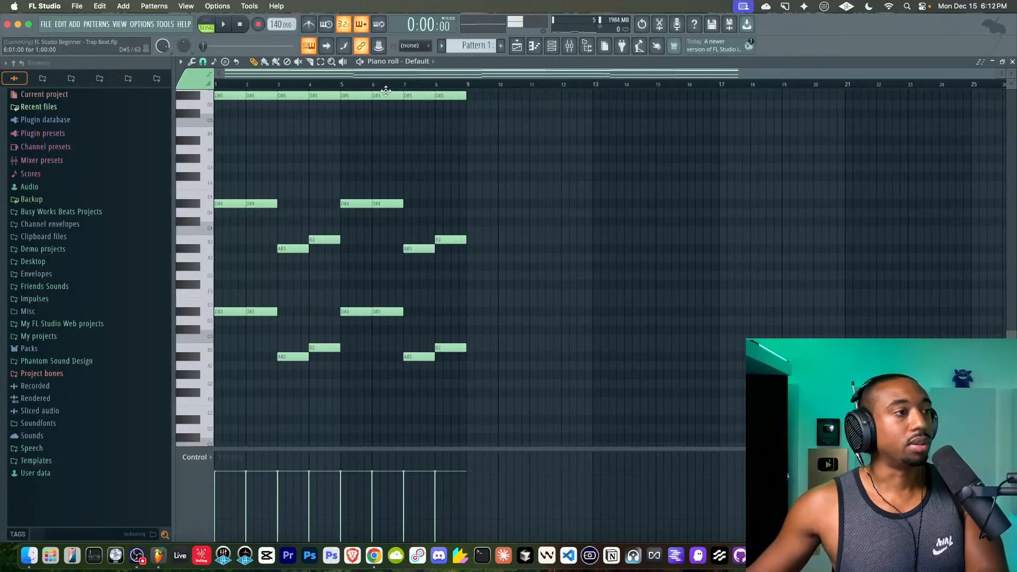
pyautogui.scroll(5, 294, 198)
pyautogui.press('space')
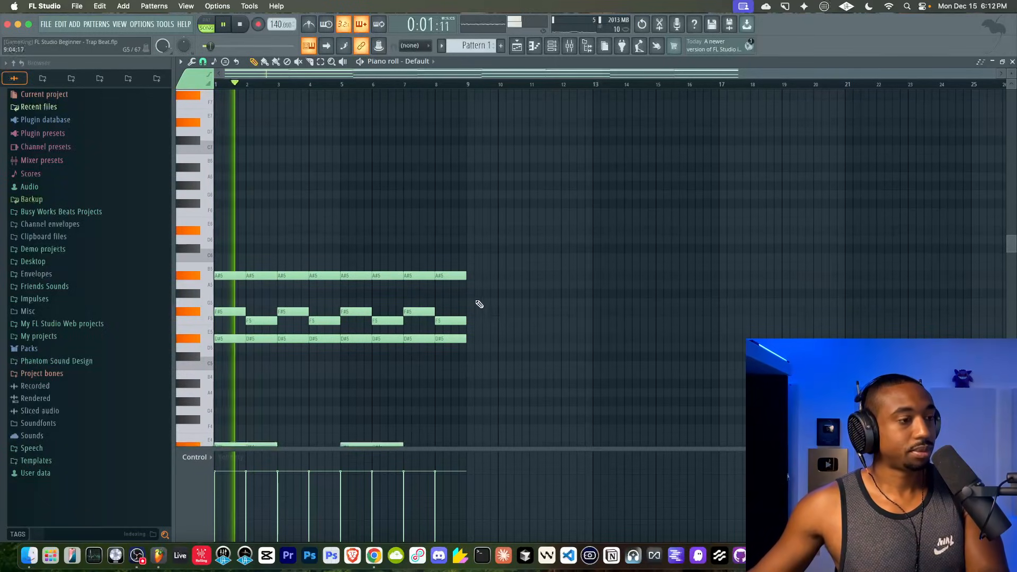
pyautogui.click(1012, 62)
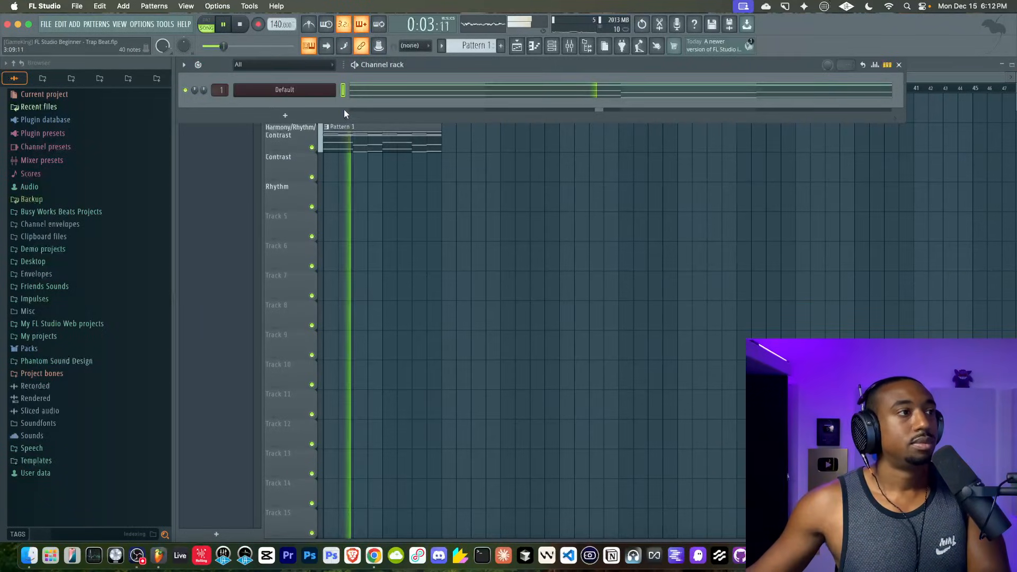
# Duplicate the Pattern 1 clip so that it also fills bars 9 to 16 on the second track
pyautogui.click(404, 219)
pyautogui.moveTo(413, 140); pyautogui.dragTo(480, 139)
pyautogui.click(459, 200)
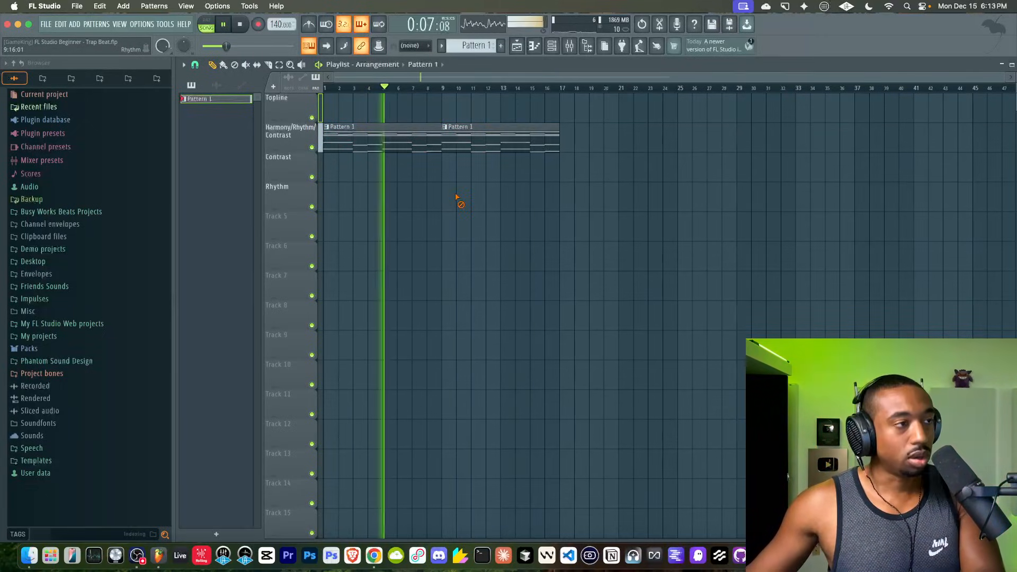
# Add a Toxic Biohazard instrument to the channel rack and route it to mixer track 3
pyautogui.click(551, 46)
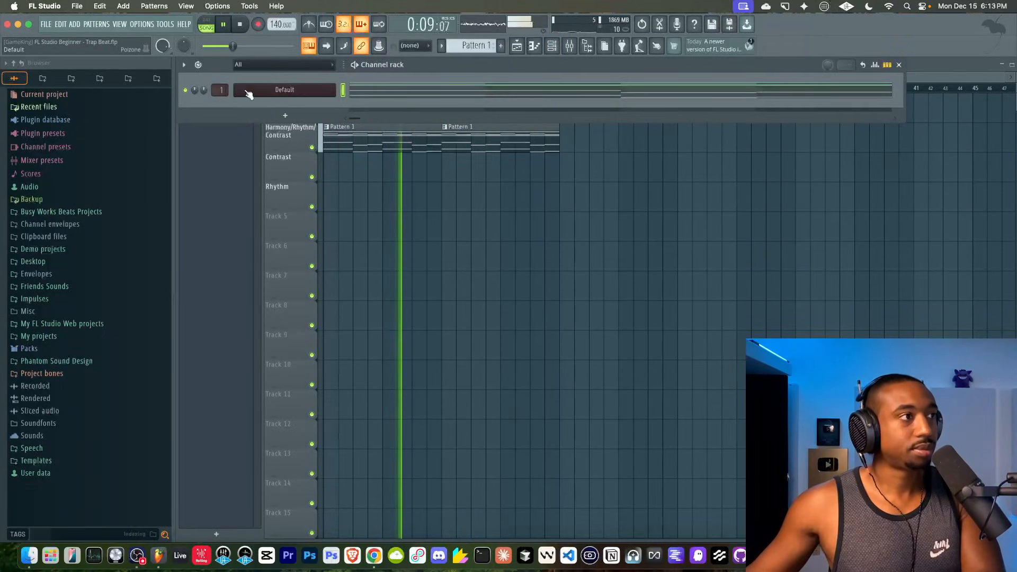
pyautogui.click(280, 117)
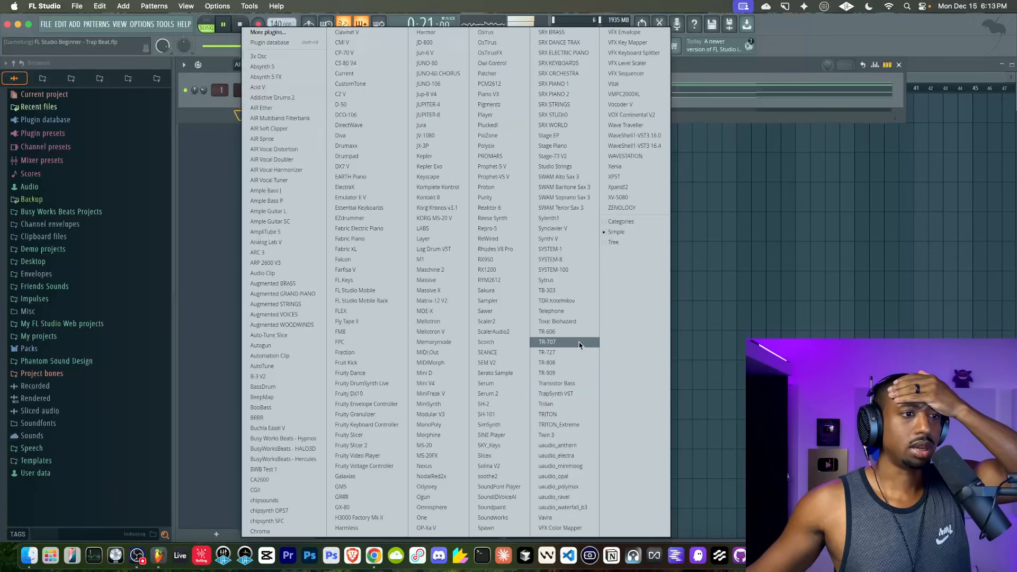
pyautogui.click(576, 325)
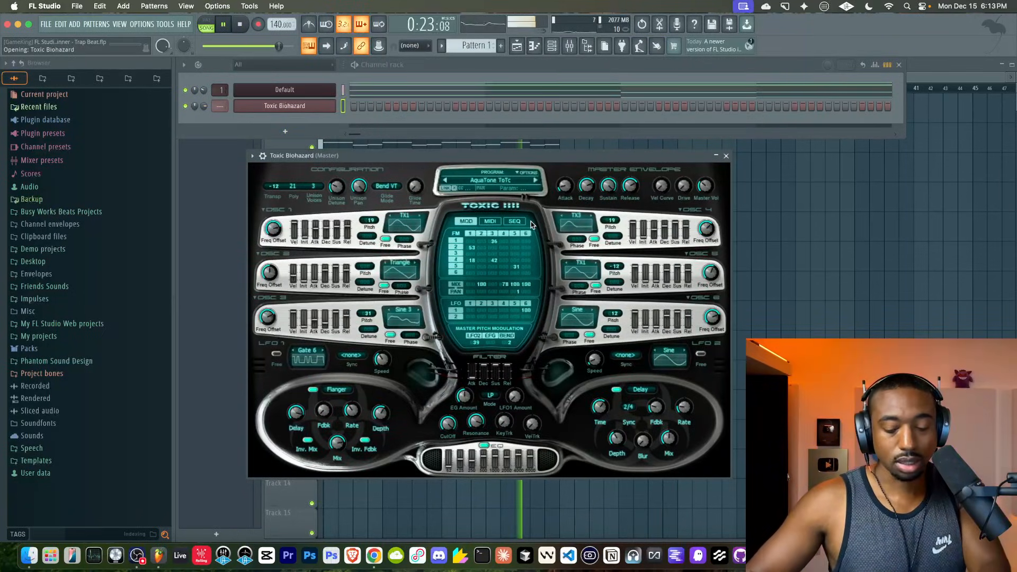
pyautogui.press('super+l')
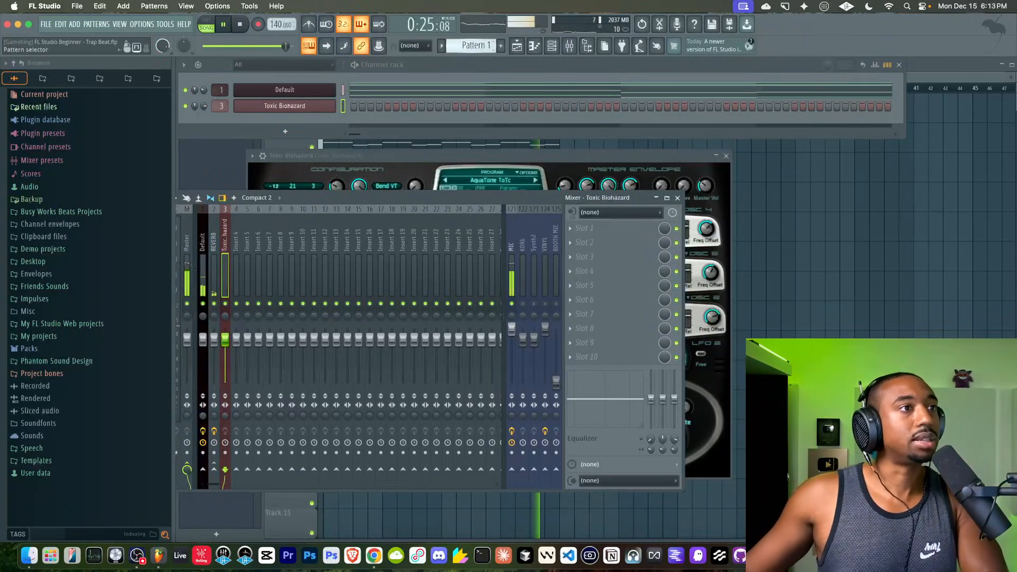
# Reopen Pattern 1's Default notes in the piano roll and play the song with the channel rack shown
pyautogui.scroll(-1, 478, 43)
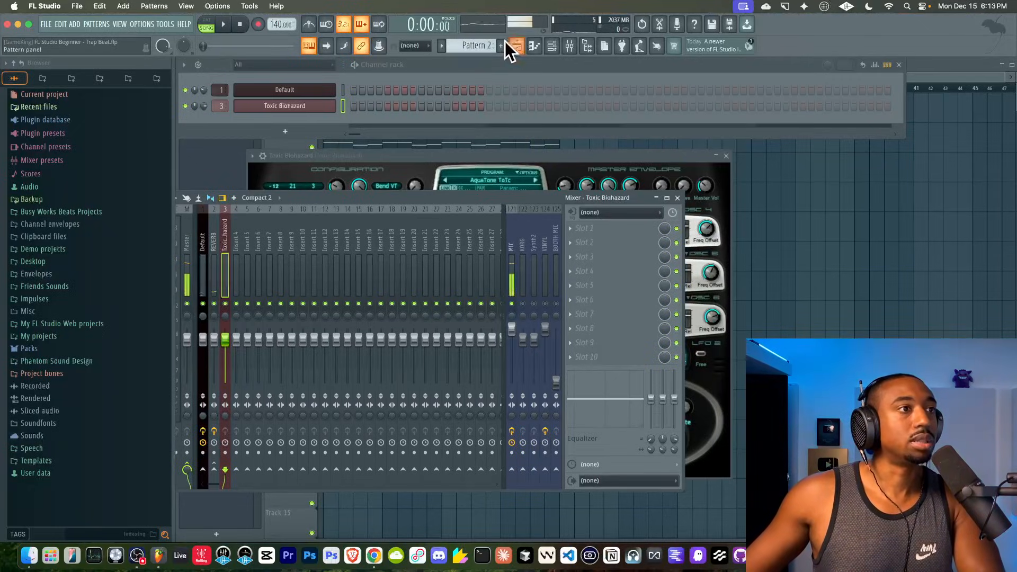
pyautogui.scroll(1, 474, 43)
pyautogui.click(466, 93)
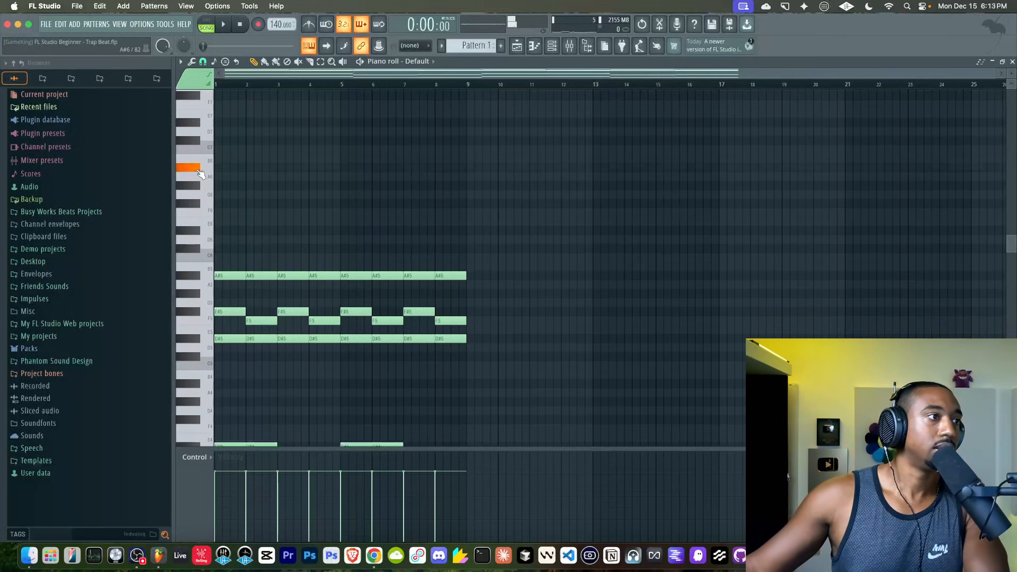
pyautogui.click(553, 48)
pyautogui.press('space')
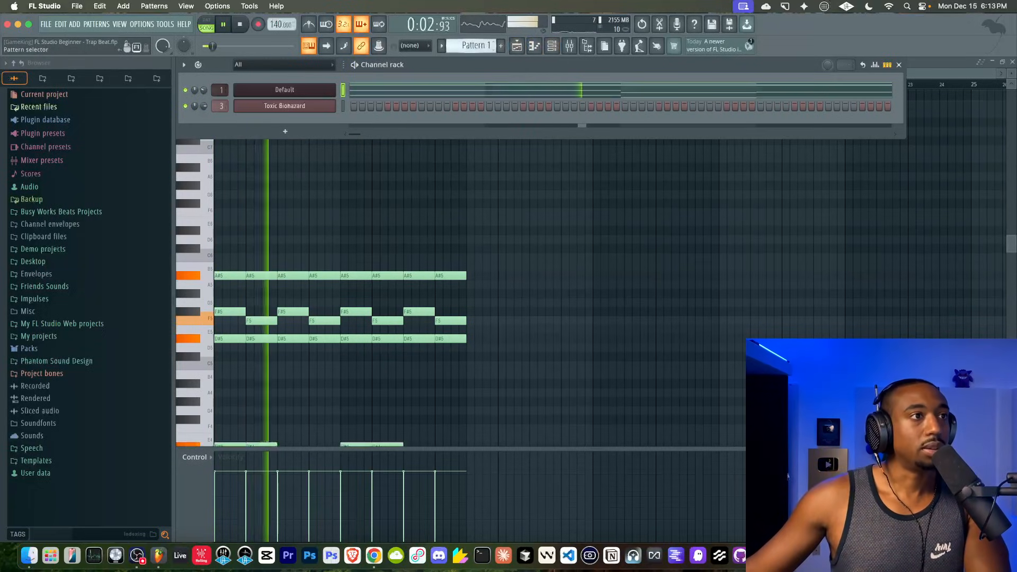
# Switch to Pattern 2 and open the empty piano roll of the Toxic Biohazard channel
pyautogui.scroll(-1, 481, 43)
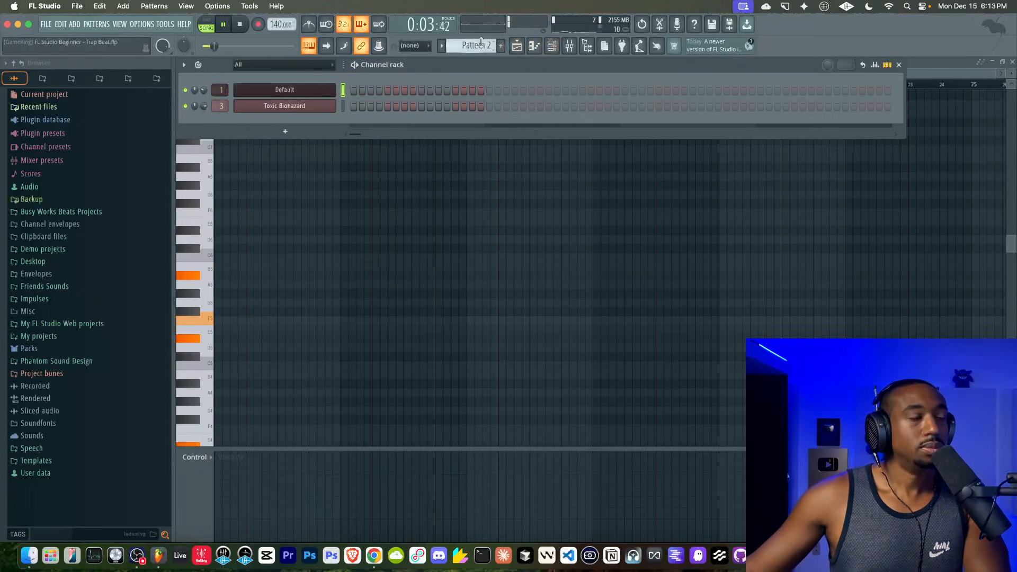
pyautogui.rightClick(303, 106)
pyautogui.click(350, 103)
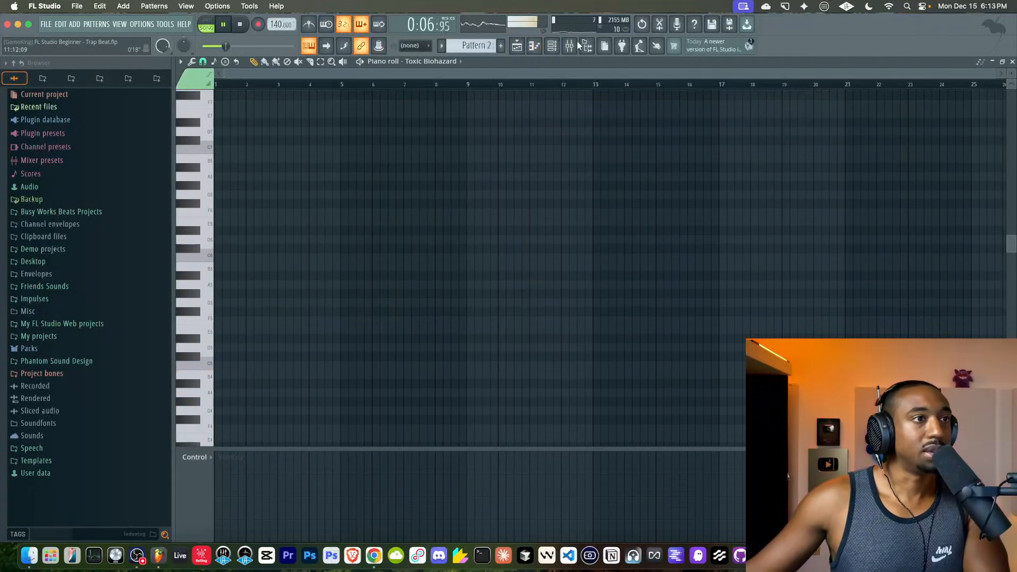
# Load the Amber preset from Toxic Biohazard's Leads bank, then close the plugin and the channel rack
pyautogui.click(556, 46)
pyautogui.click(319, 110)
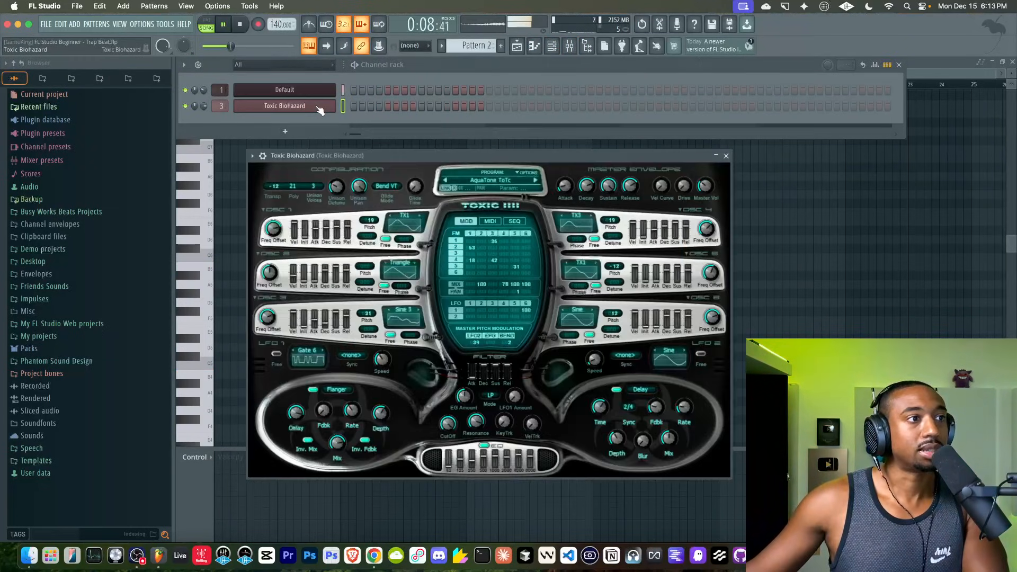
pyautogui.click(483, 172)
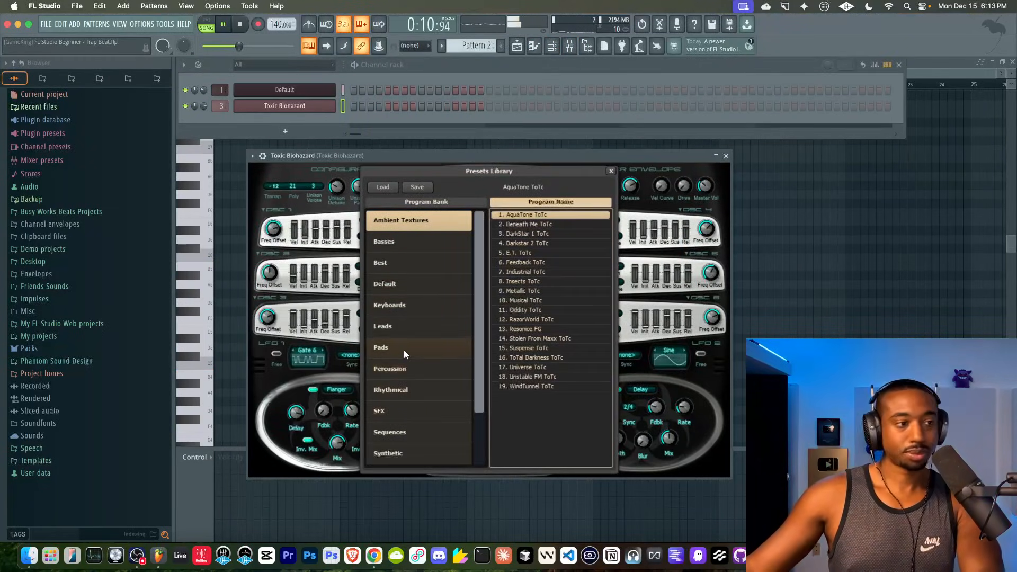
pyautogui.click(408, 327)
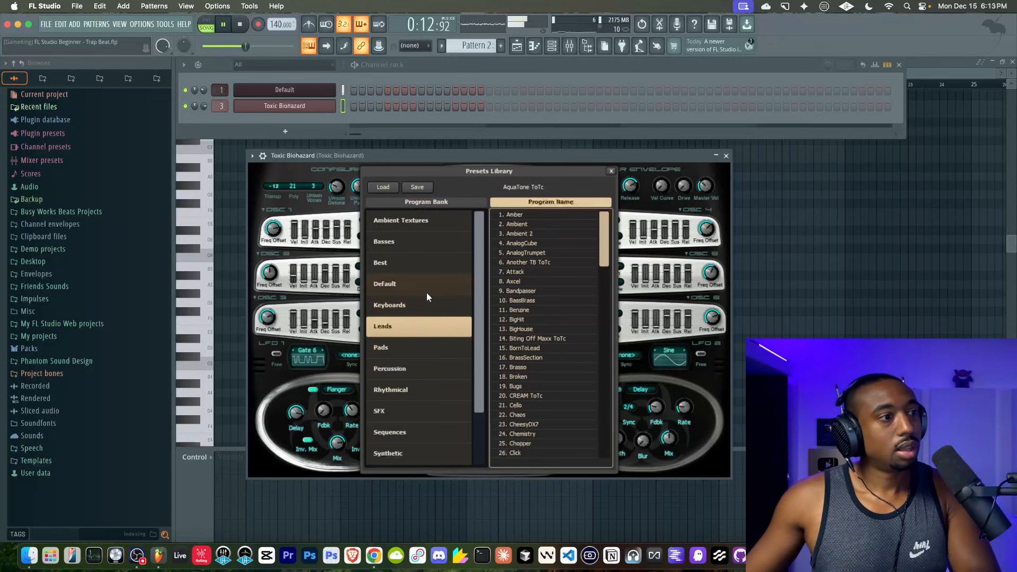
pyautogui.click(422, 303)
pyautogui.click(418, 329)
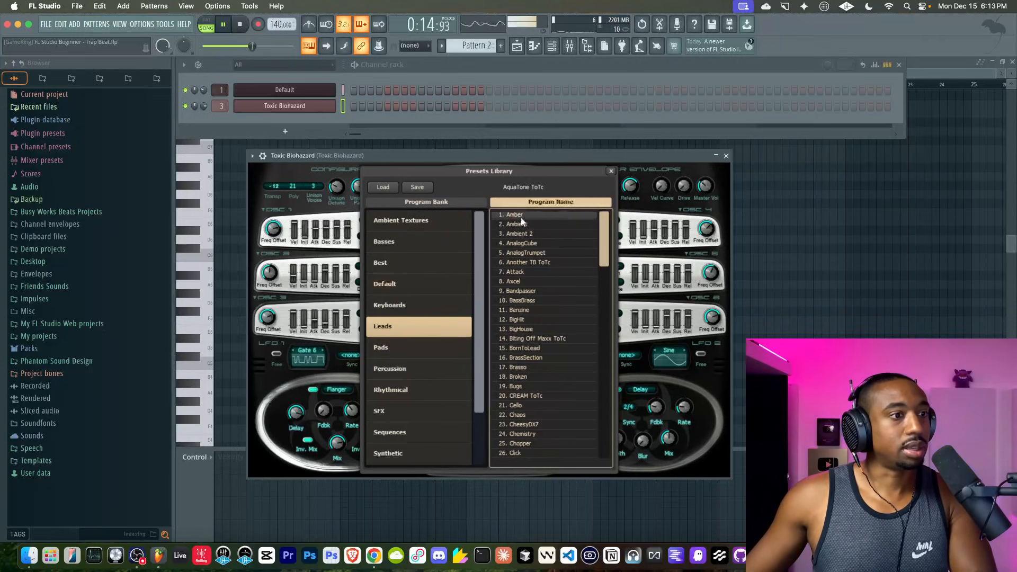
pyautogui.click(520, 217)
pyautogui.click(521, 221)
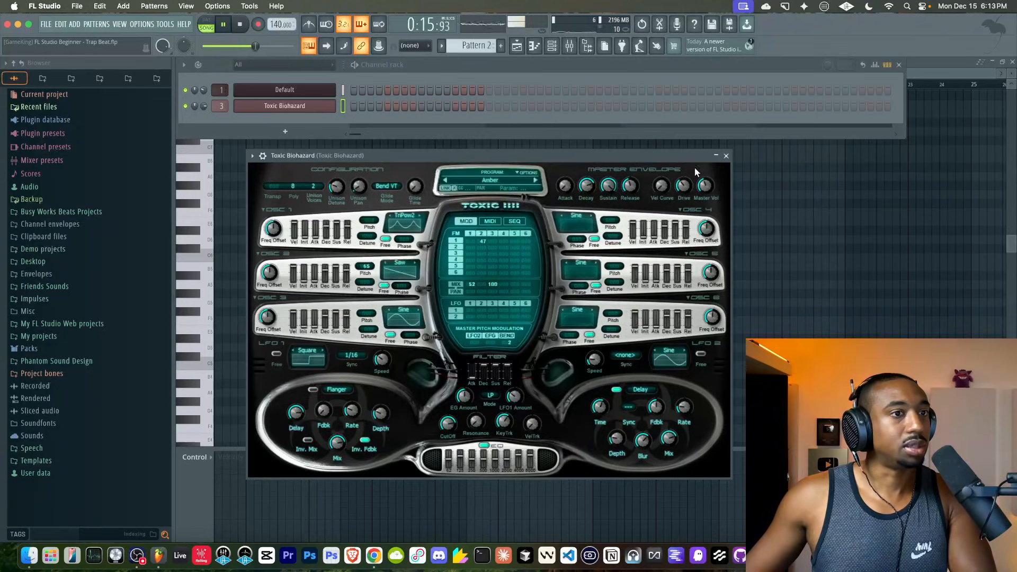
pyautogui.click(726, 156)
pyautogui.press('F6')
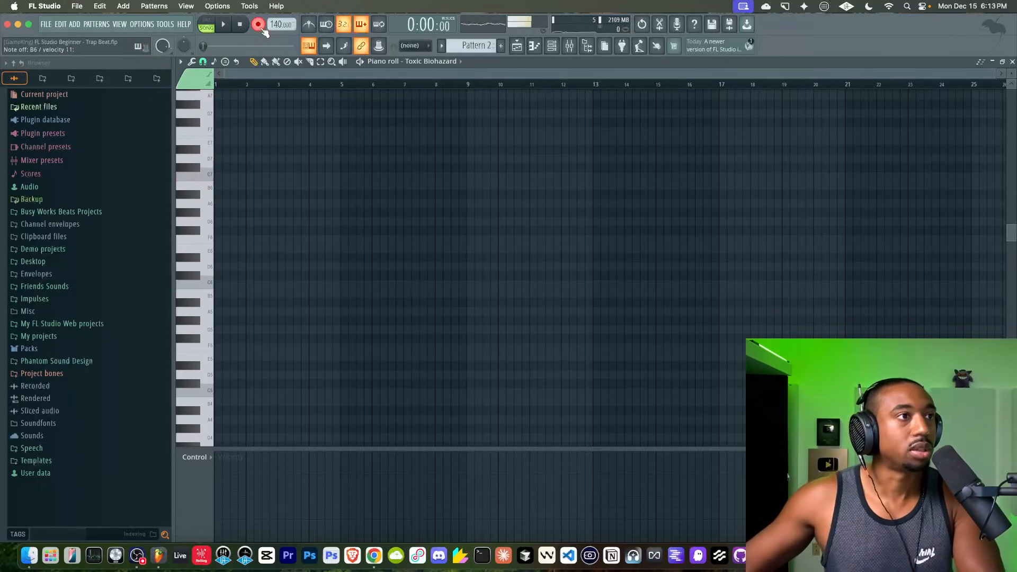
# Show the playlist and record a Toxic Biohazard lead into Pattern 2 over the song, discarding the first take and recording another
pyautogui.click(515, 48)
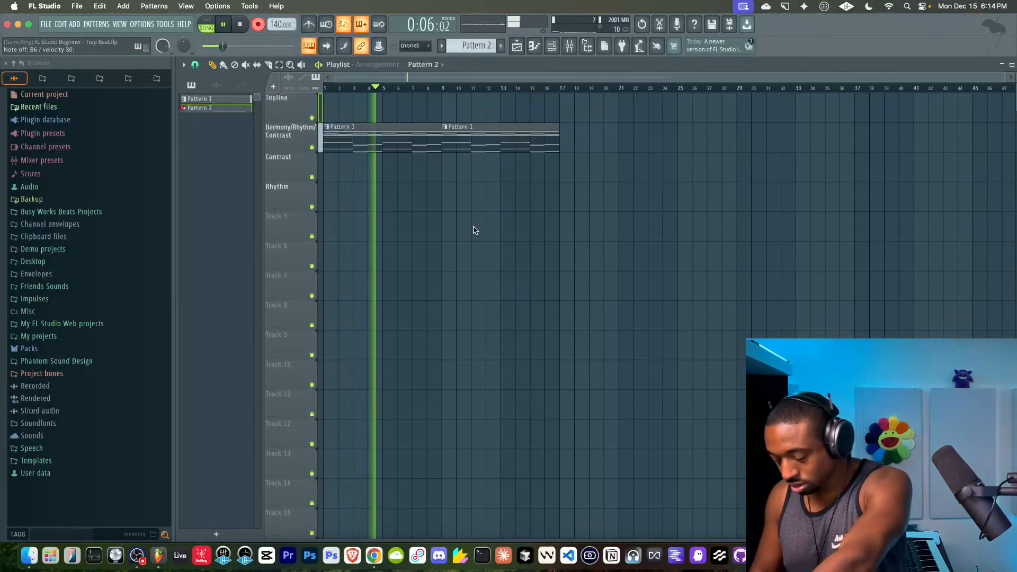
pyautogui.press('space')
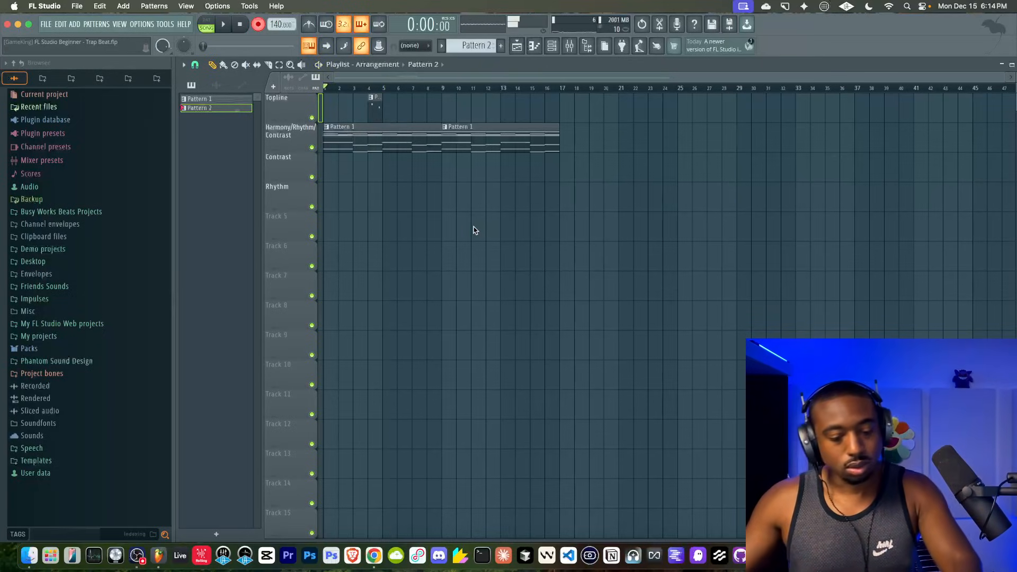
pyautogui.press('super+z')
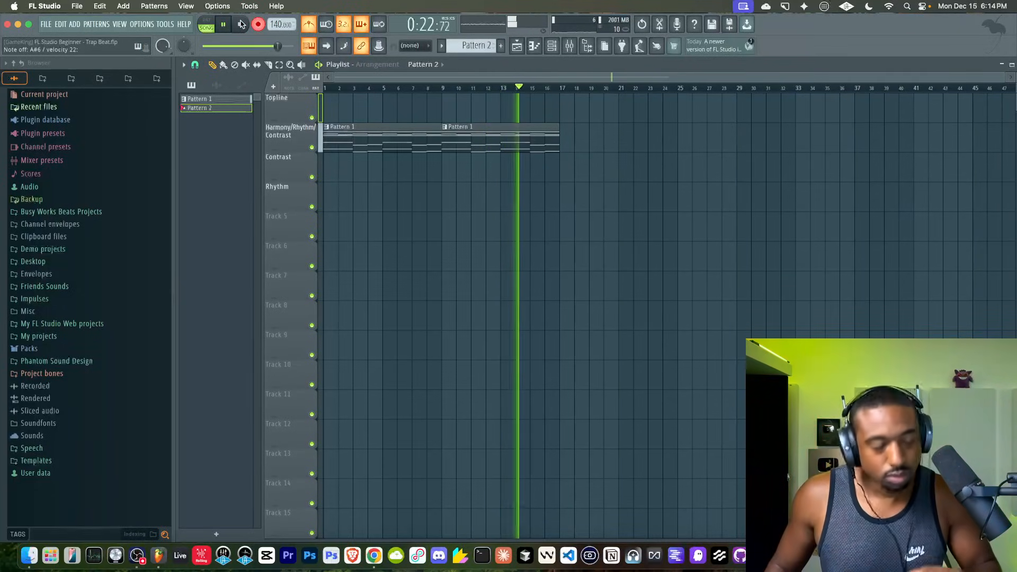
pyautogui.click(241, 24)
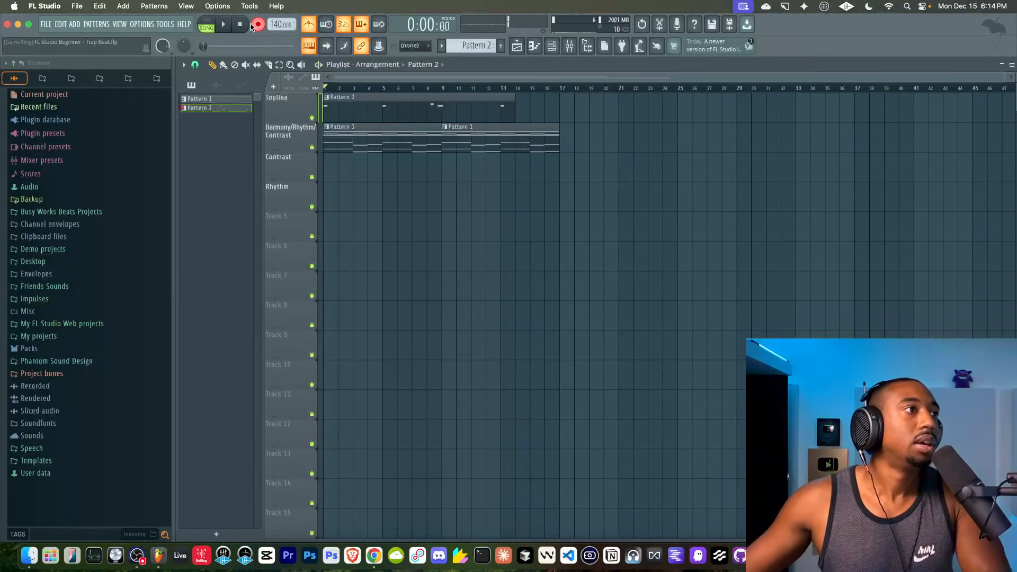
# Quantize the recorded Toxic Biohazard notes in the piano roll with the Default.fsc template from the Quantization folder
pyautogui.doubleClick(388, 103)
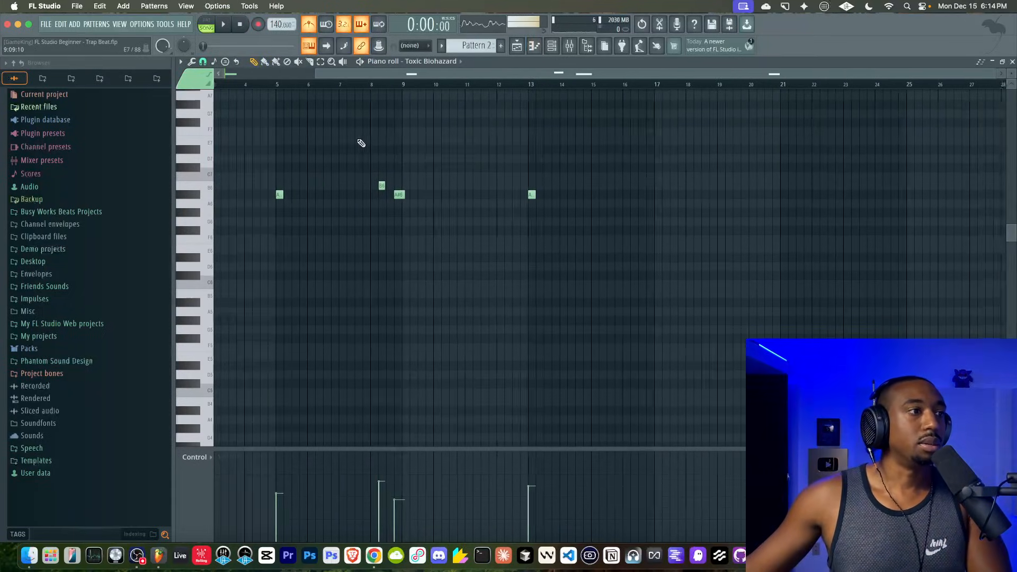
pyautogui.hotkey('alt', 'q')
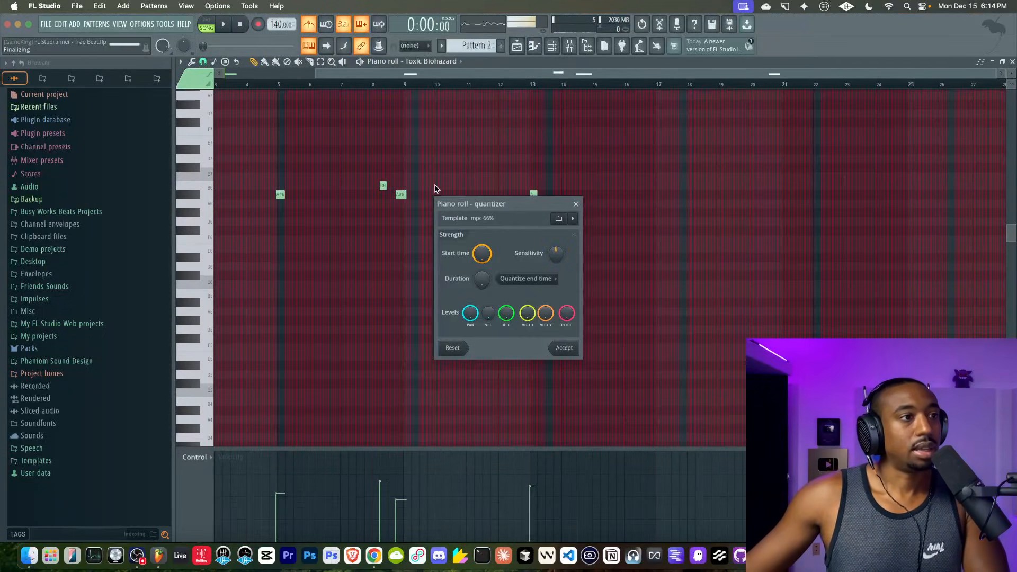
pyautogui.click(557, 219)
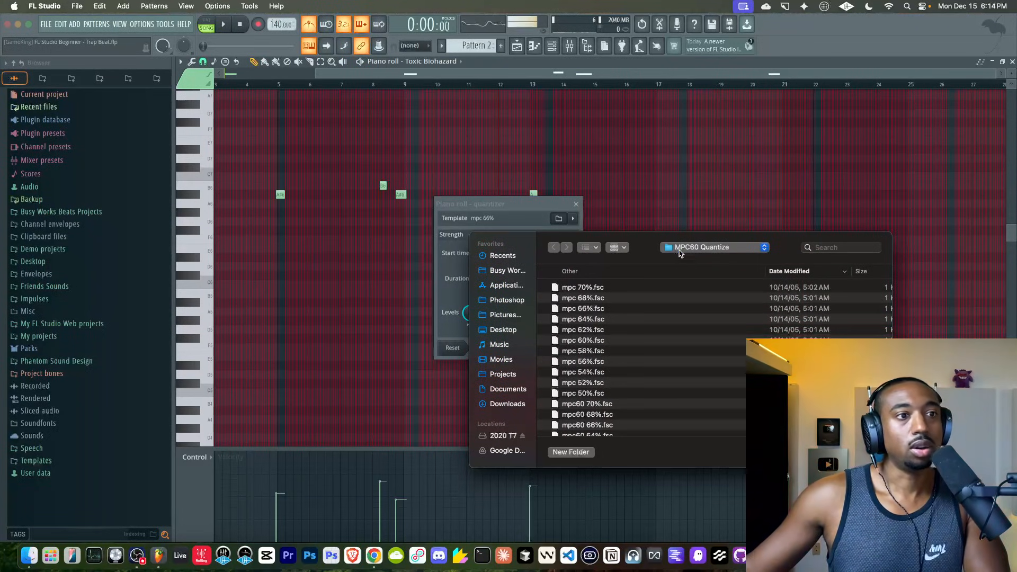
pyautogui.click(680, 249)
pyautogui.click(683, 259)
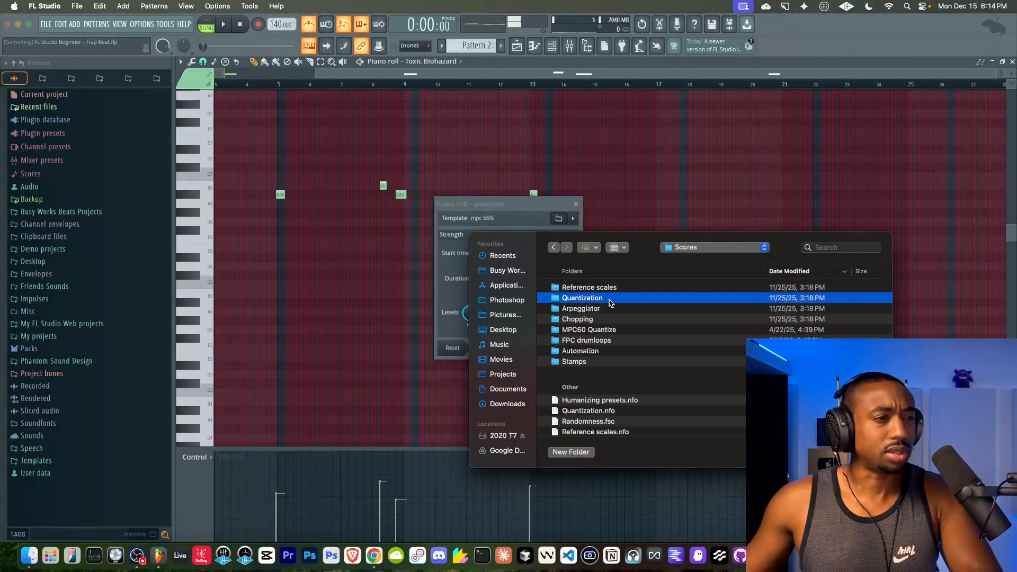
pyautogui.doubleClick(609, 298)
pyautogui.scroll(-5, 595, 409)
pyautogui.click(594, 413)
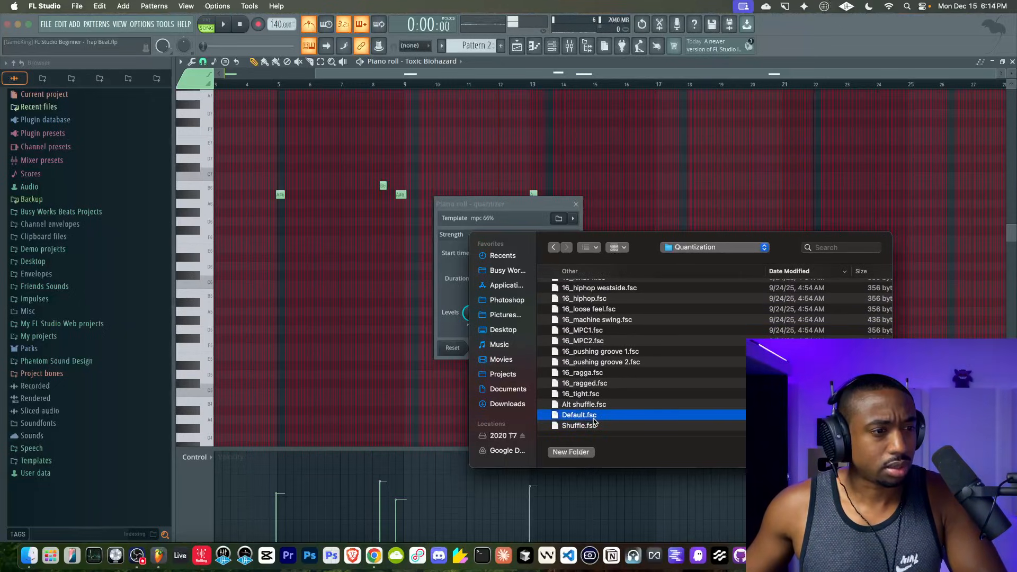
pyautogui.click(867, 451)
pyautogui.click(569, 346)
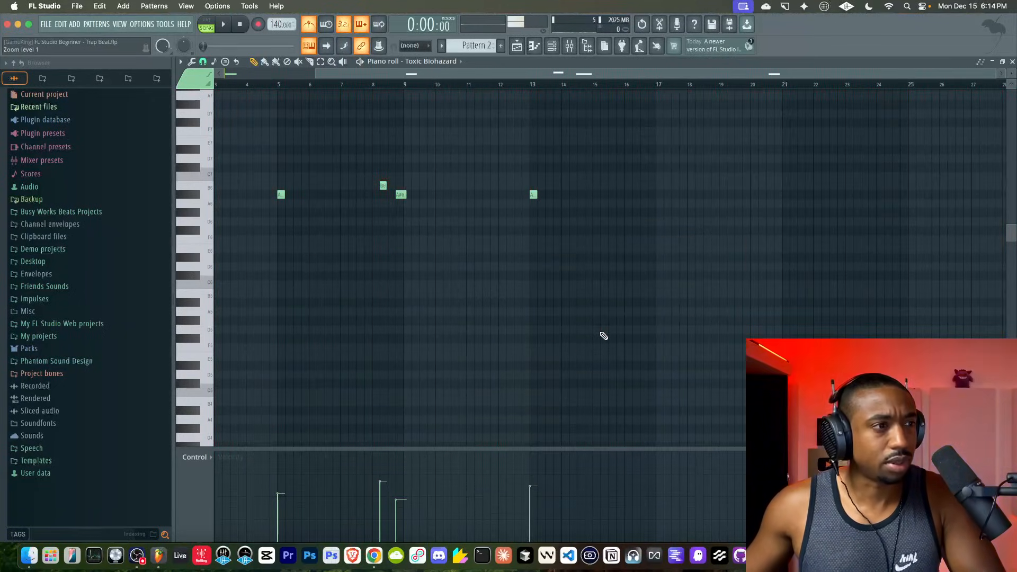
# Play the song with the recorded lead, turn off the metronome, and extend the Topline's Pattern 2 clip to bar 17
pyautogui.click(1012, 62)
pyautogui.press('F9')
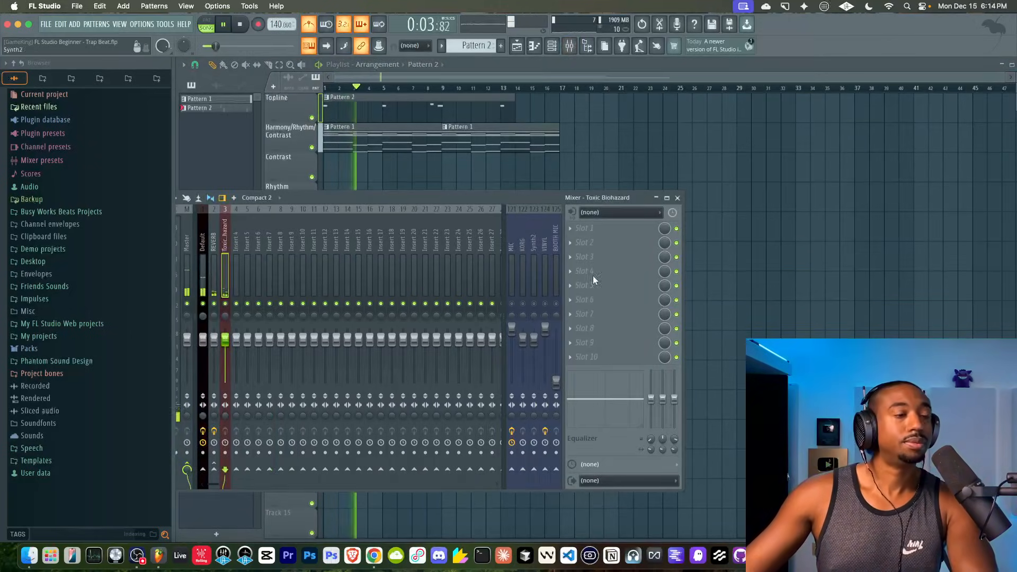
pyautogui.press('F9')
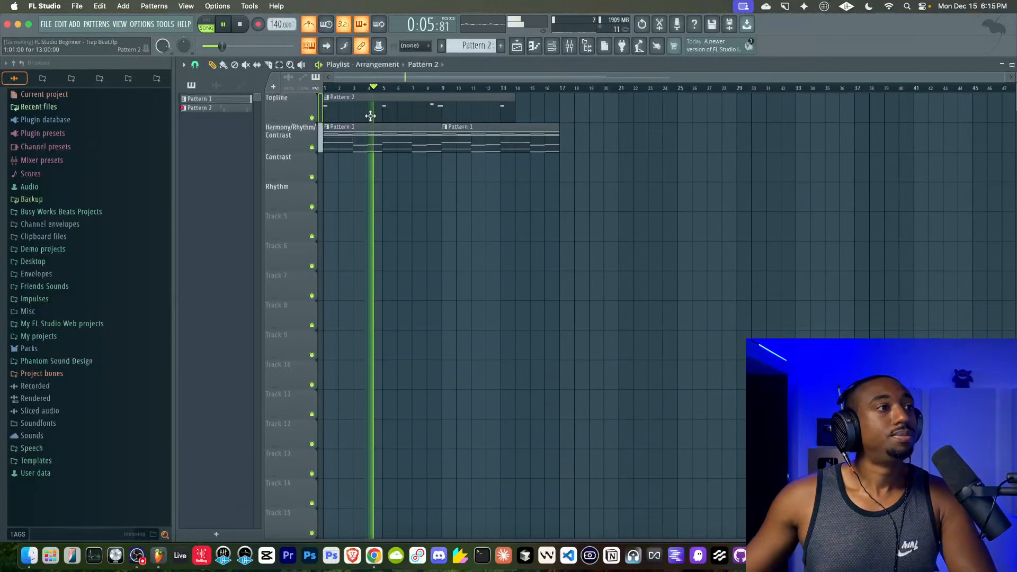
pyautogui.press('F6')
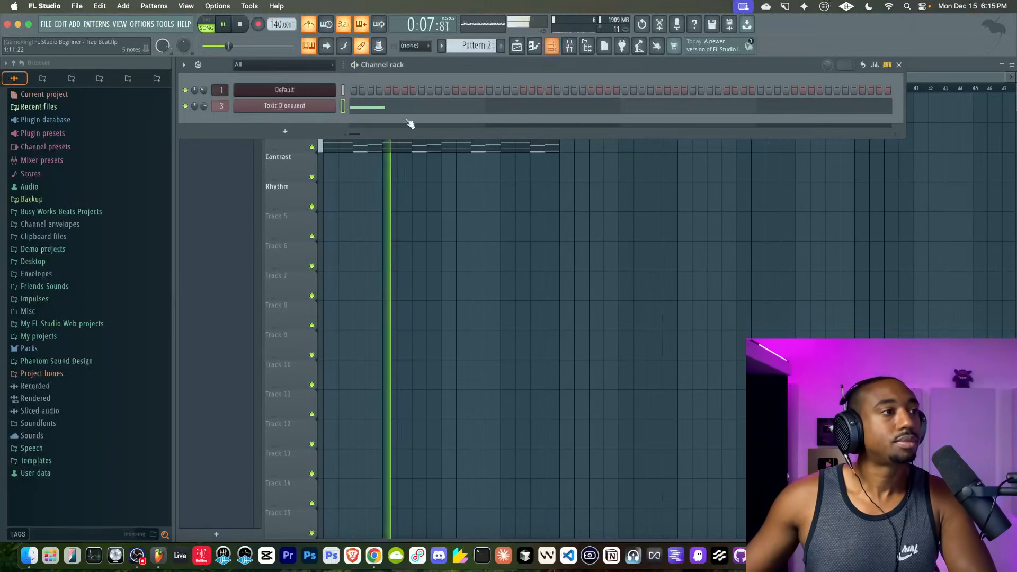
pyautogui.click(309, 25)
pyautogui.press('F6')
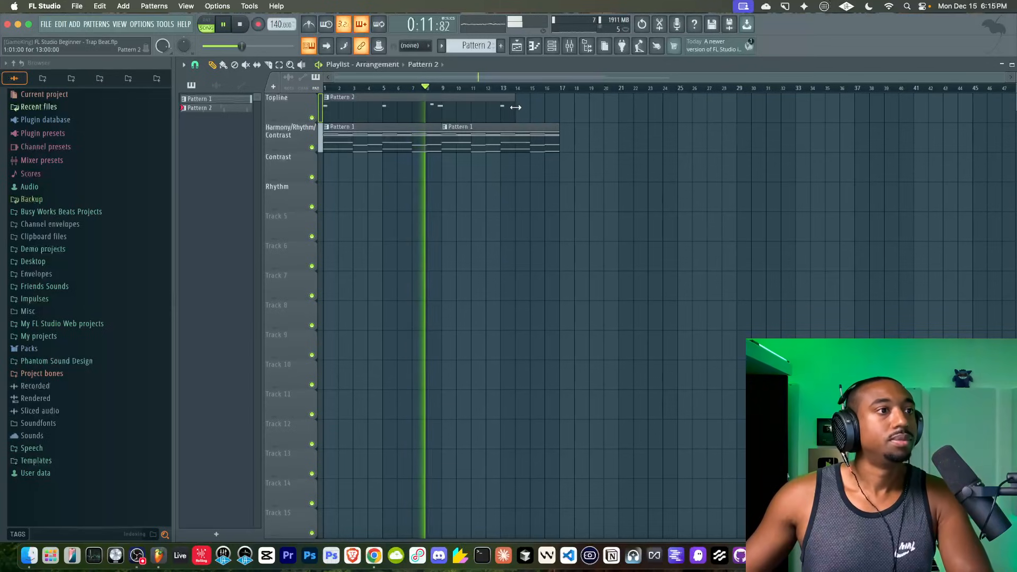
pyautogui.click(568, 46)
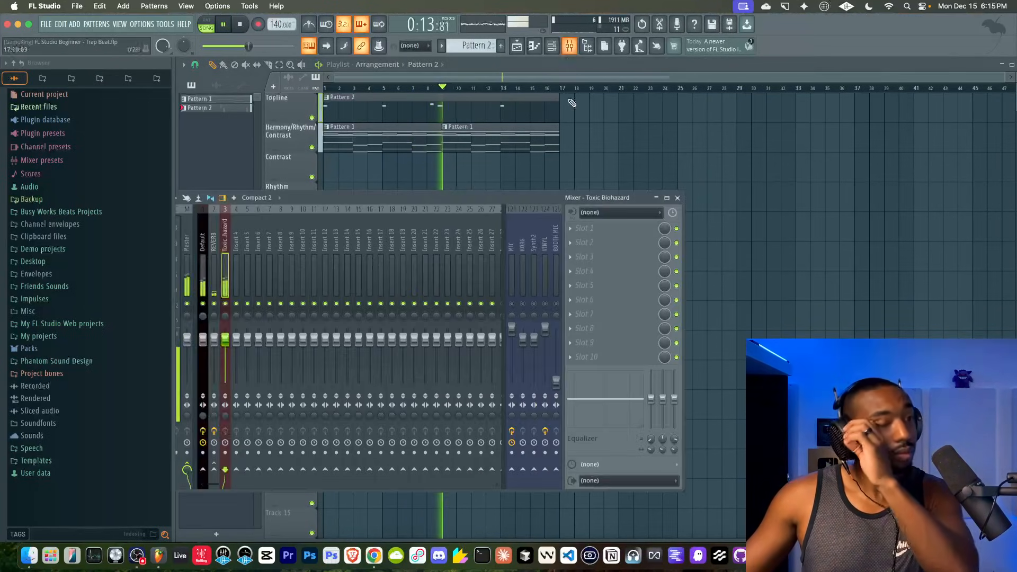
pyautogui.press('F9')
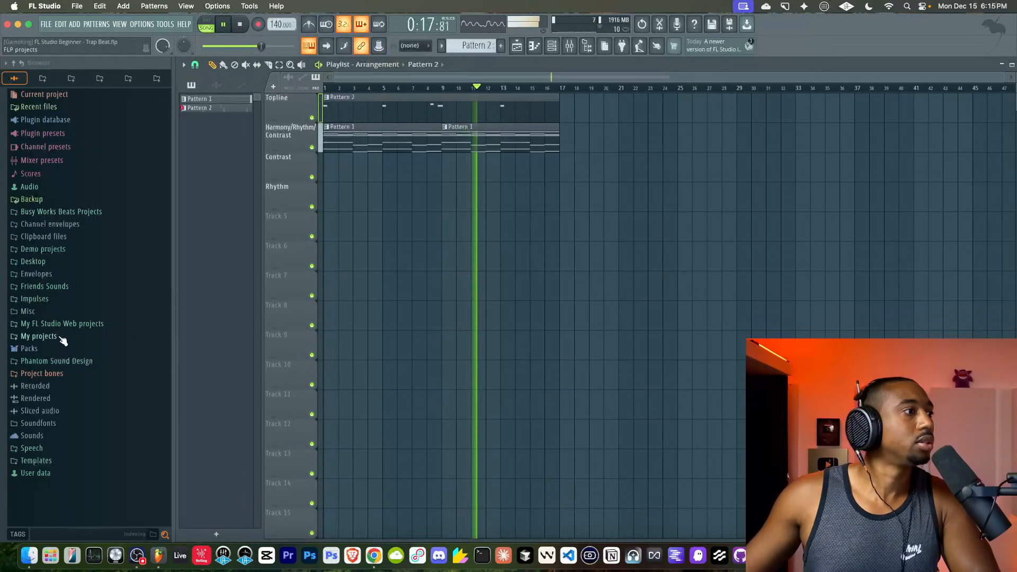
# Stop playback and expand the 1 - Go - To Drums folder inside Friends Sounds in the browser
pyautogui.click(586, 48)
pyautogui.click(586, 48)
pyautogui.press('space')
pyautogui.click(53, 280)
pyautogui.click(67, 286)
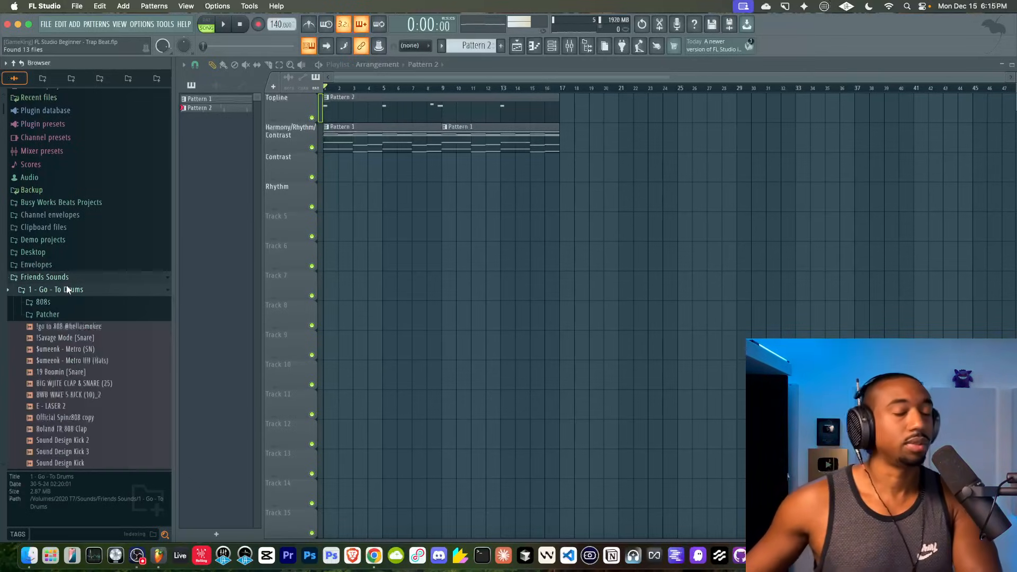
pyautogui.scroll(-1, 75, 269)
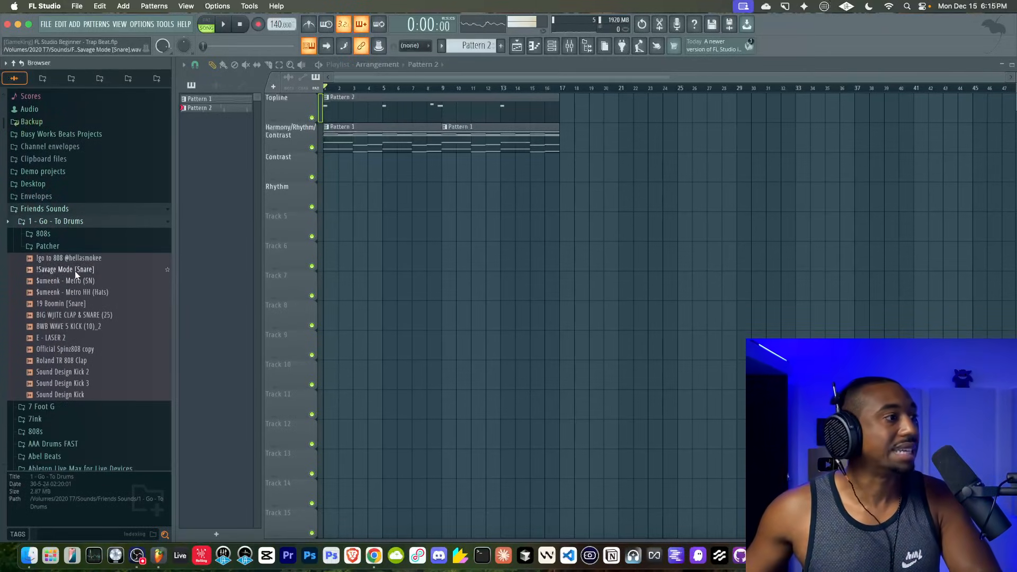
# Load the $umeenk - Metro HH (Hats) and $umeenk - Metro (SN) samples into new channels
pyautogui.click(74, 294)
pyautogui.rightClick(74, 294)
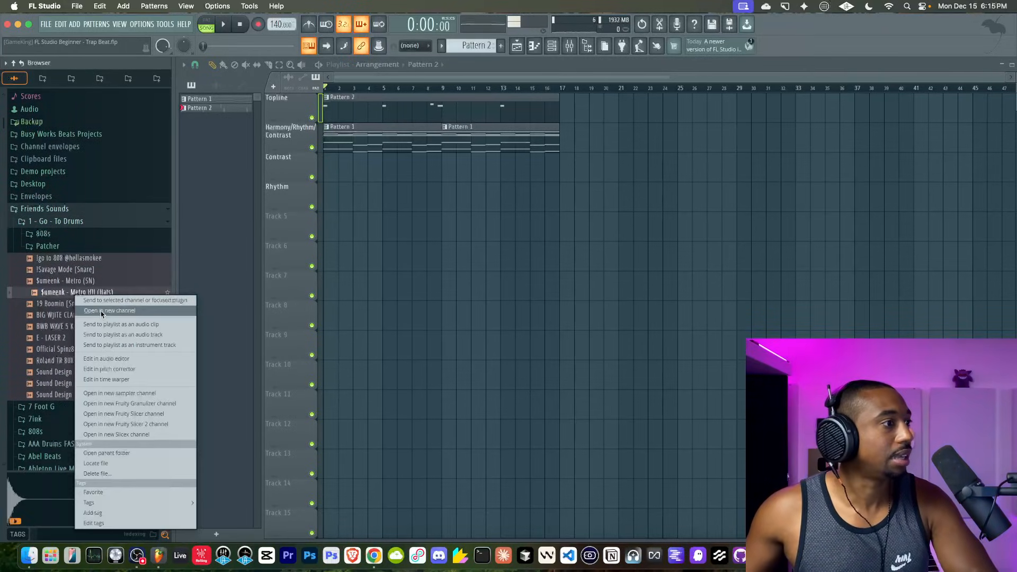
pyautogui.click(109, 310)
pyautogui.click(90, 281)
pyautogui.rightClick(90, 284)
pyautogui.click(114, 301)
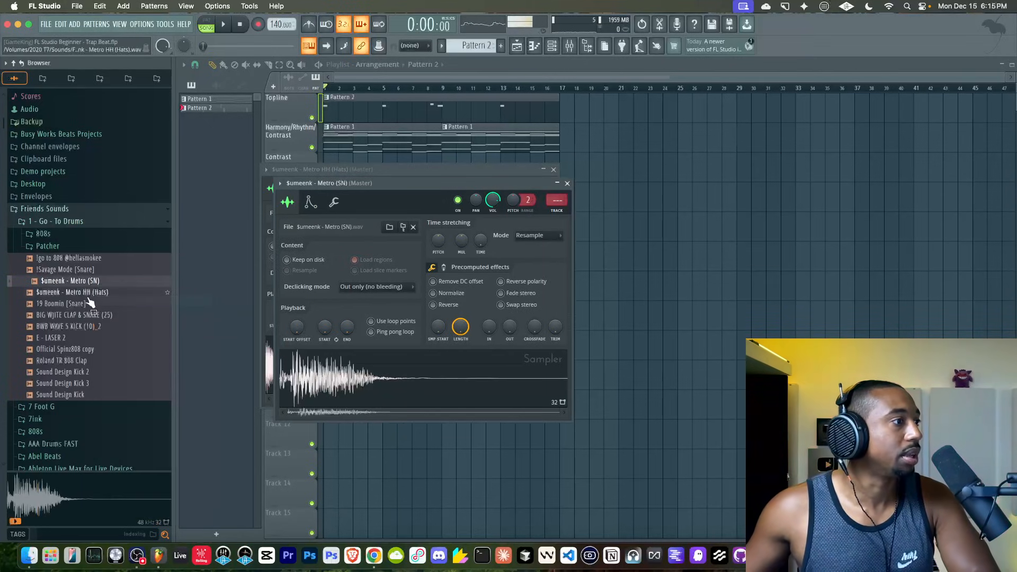
# Load the 19 Boomin [Snare] and Official Spinz808 copy samples into new channels
pyautogui.click(80, 303)
pyautogui.rightClick(69, 303)
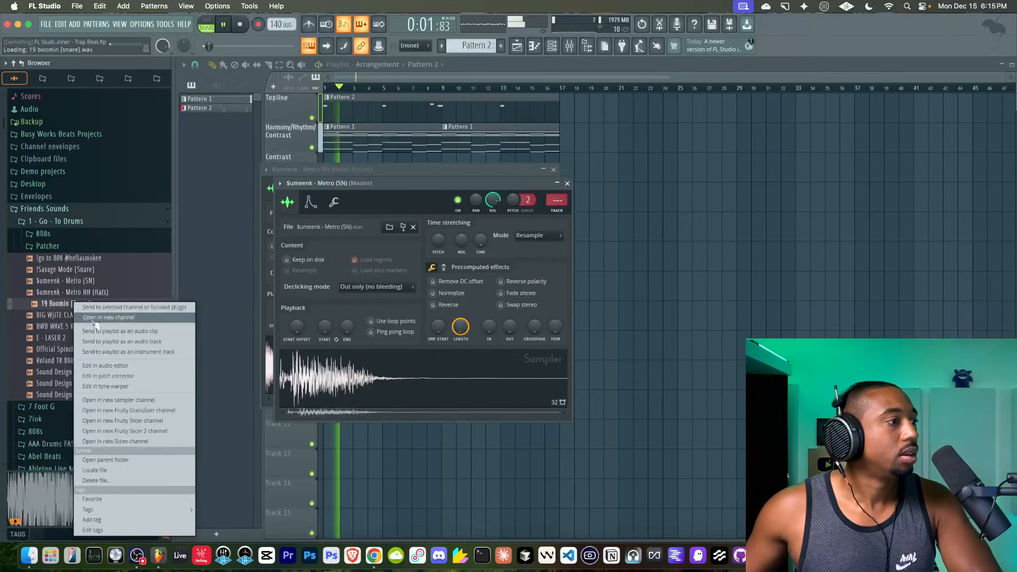
pyautogui.click(80, 320)
pyautogui.click(82, 350)
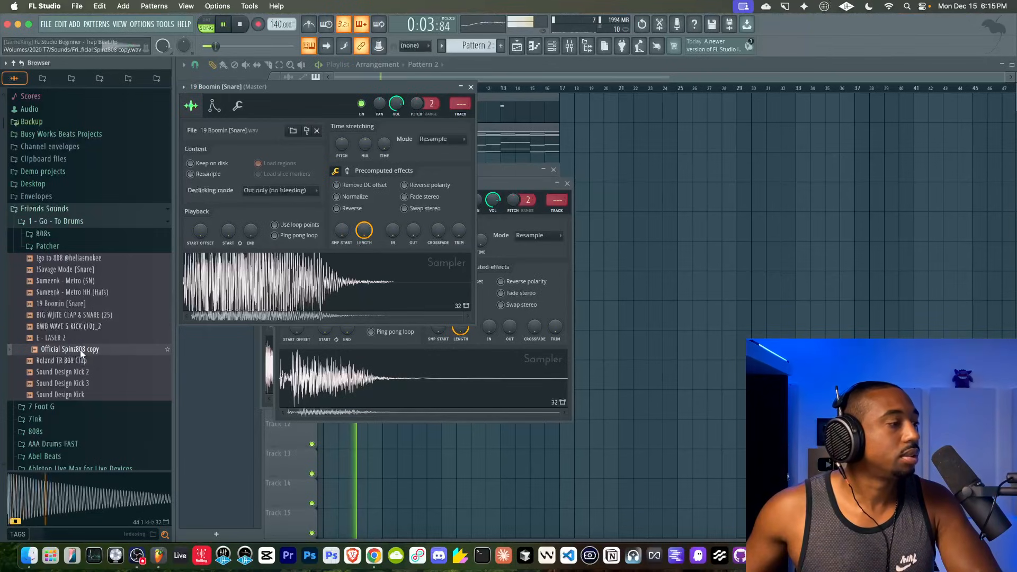
pyautogui.rightClick(82, 350)
pyautogui.click(95, 320)
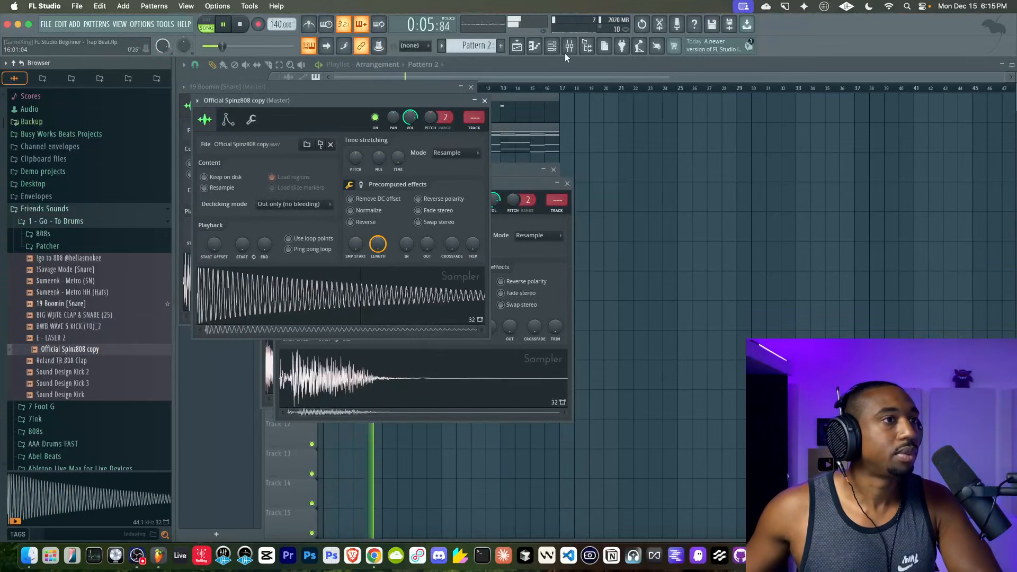
# Switch to Pattern 3, select the four drum sample channels, and route them to mixer tracks 4 to 7
pyautogui.click(552, 47)
pyautogui.scroll(-1, 464, 47)
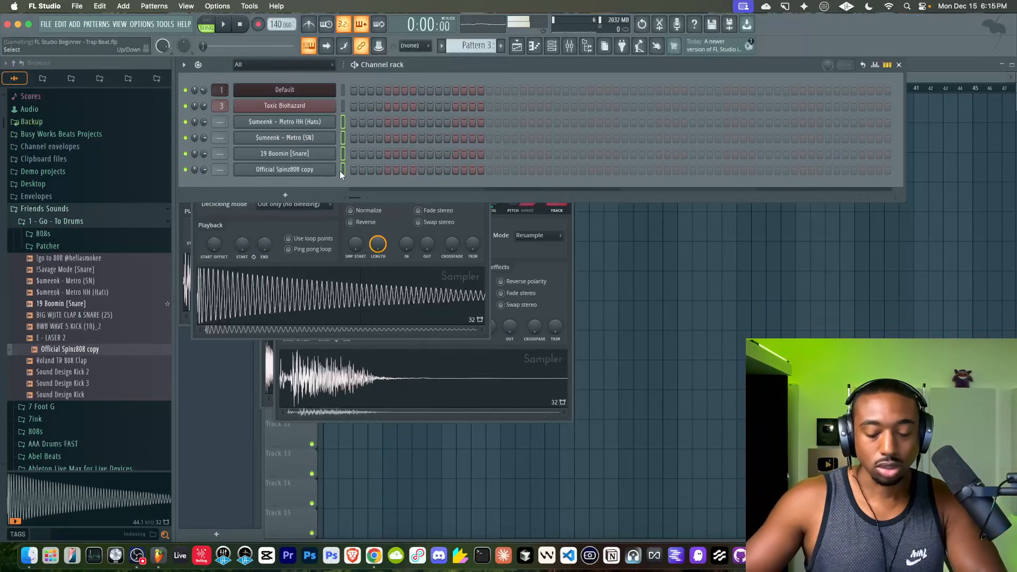
pyautogui.hotkey('ctrl', 'l')
# Extend Pattern 3 to 64 steps and fill every second step of the $umeenk - Metro HH (Hats) channel
pyautogui.click(544, 49)
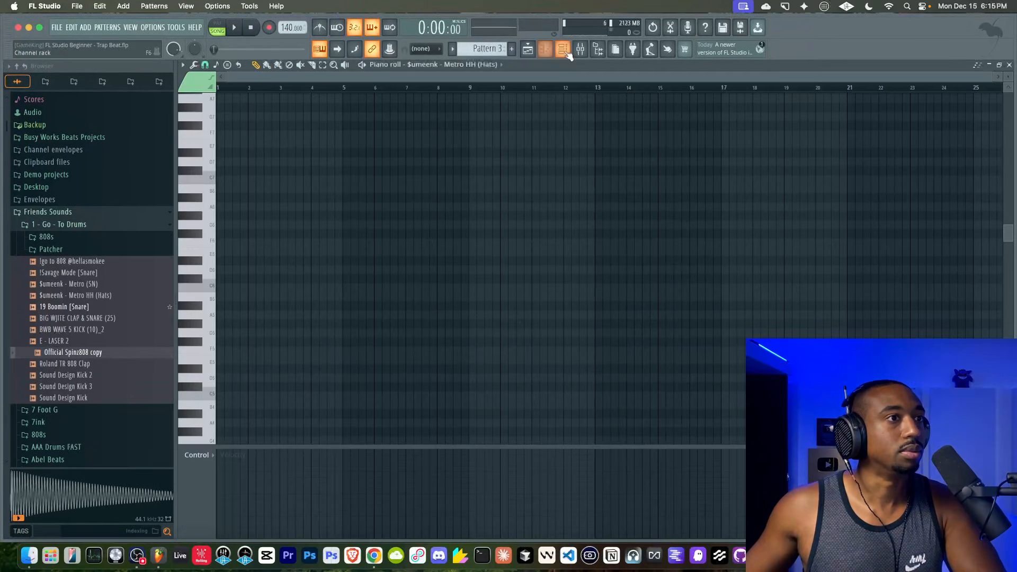
pyautogui.click(564, 50)
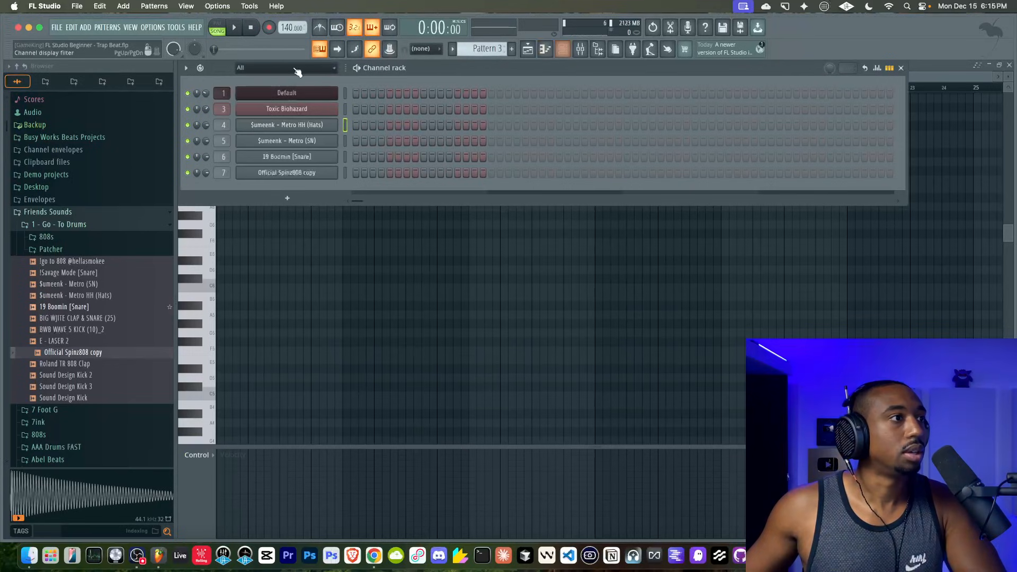
pyautogui.click(279, 80)
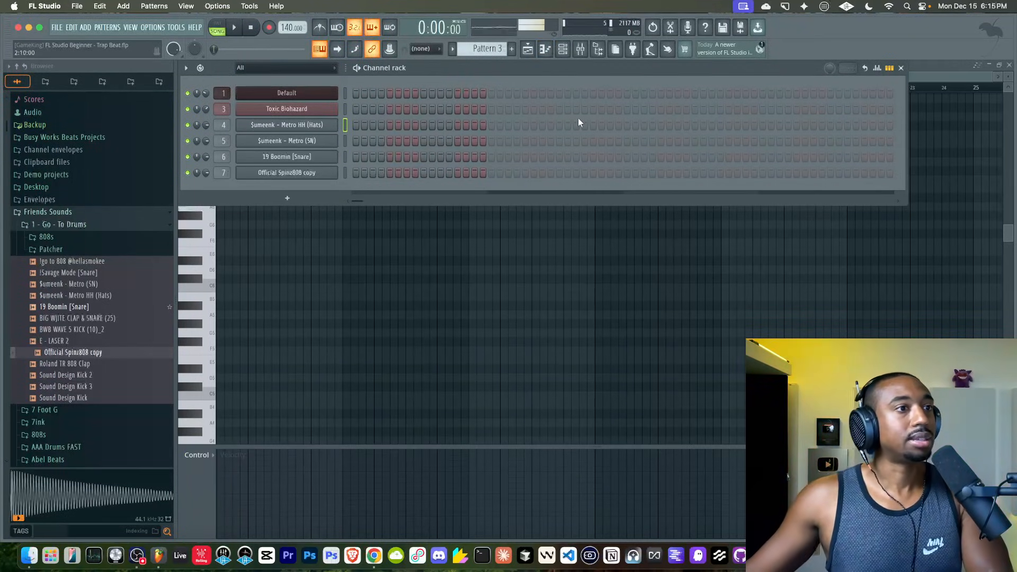
pyautogui.click(812, 125)
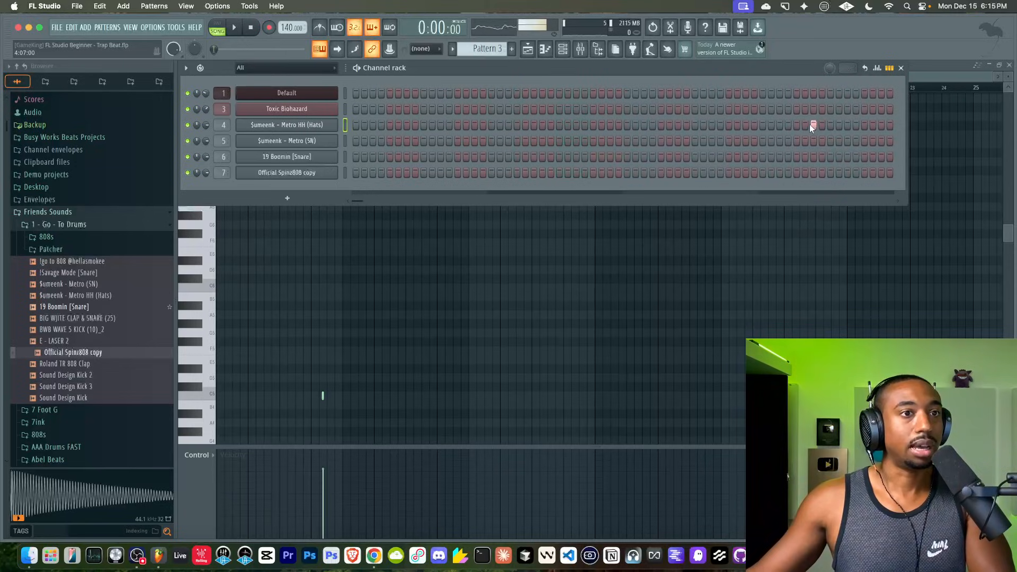
pyautogui.rightClick(324, 126)
pyautogui.click(457, 160)
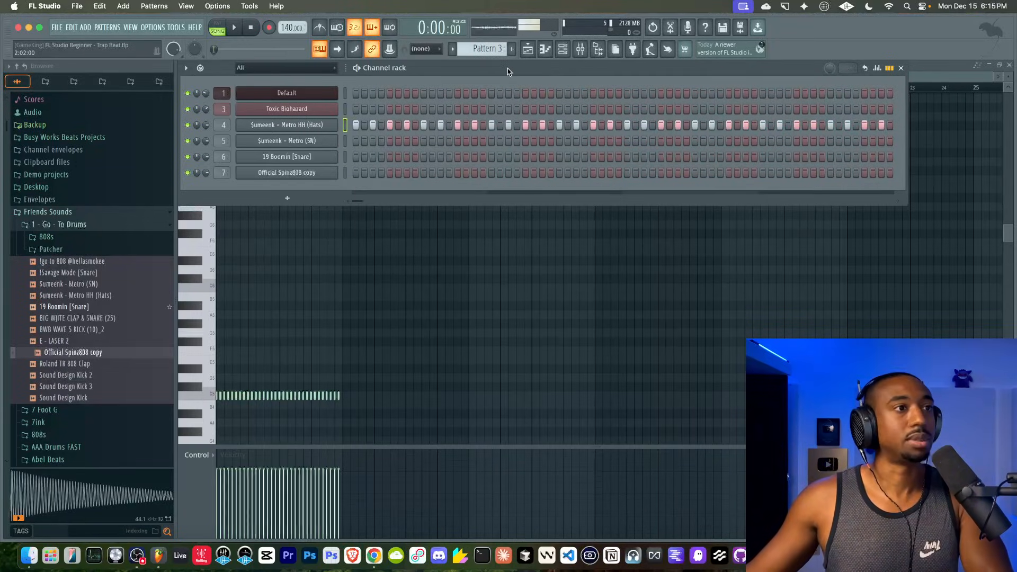
# Place Pattern 3 at bar 1 of the Rhythm playlist track and repeat it up to bar 17 while the song plays
pyautogui.click(527, 49)
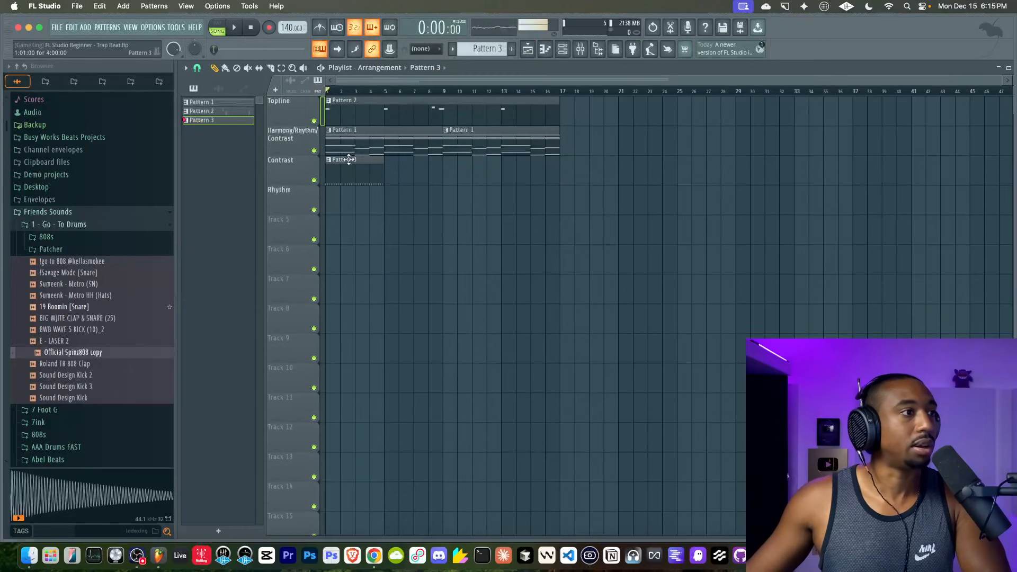
pyautogui.moveTo(348, 163); pyautogui.dragTo(332, 209)
pyautogui.press('space')
pyautogui.press('F6')
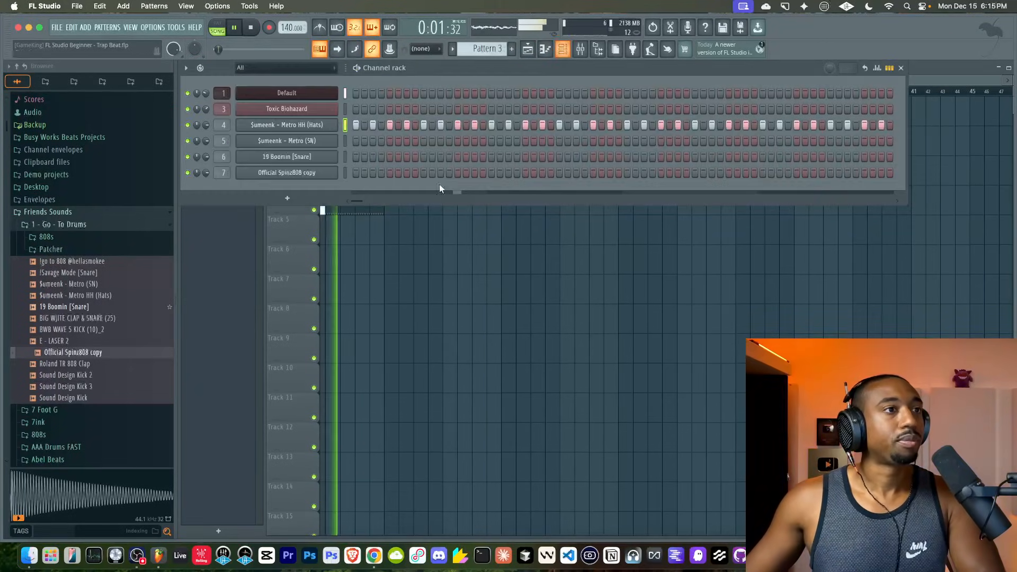
pyautogui.press('F6')
pyautogui.click(388, 209)
pyautogui.moveTo(430, 203); pyautogui.dragTo(332, 208)
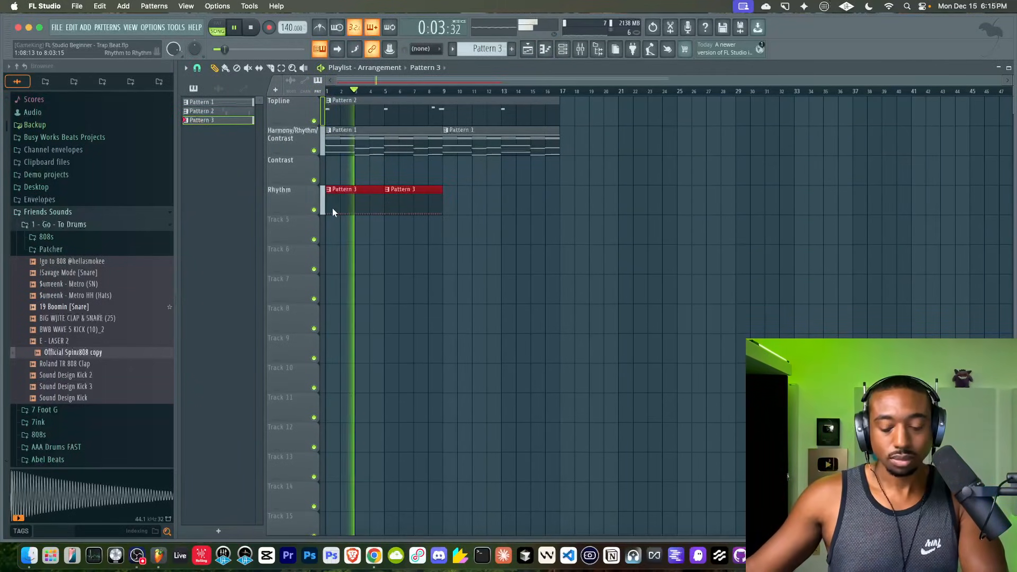
pyautogui.hotkey('ctrl', 'b')
pyautogui.hotkey('ctrl', 'd')
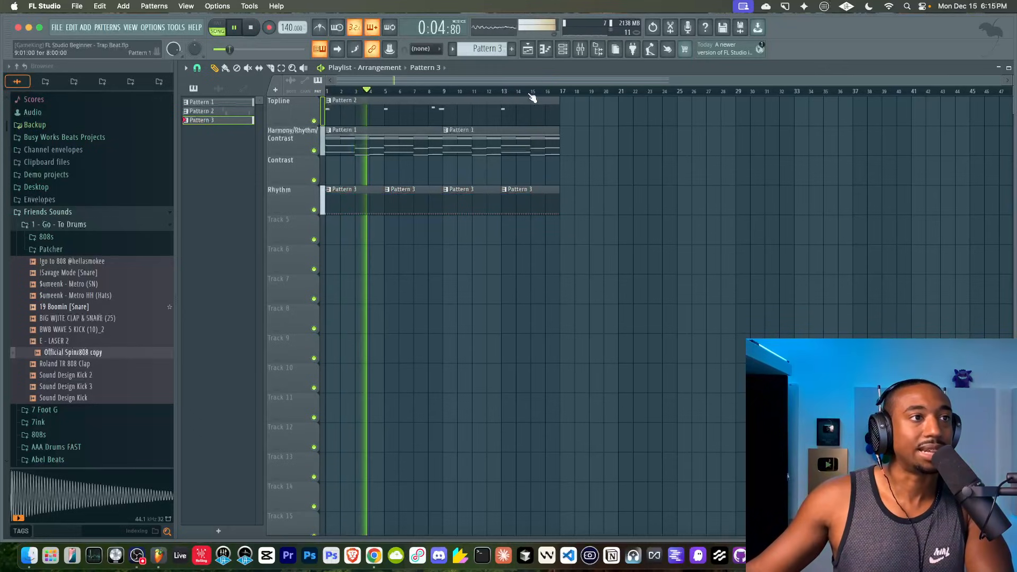
# Switch to the empty Pattern 4 and place it at bar 9 of playlist Track 5
pyautogui.click(565, 48)
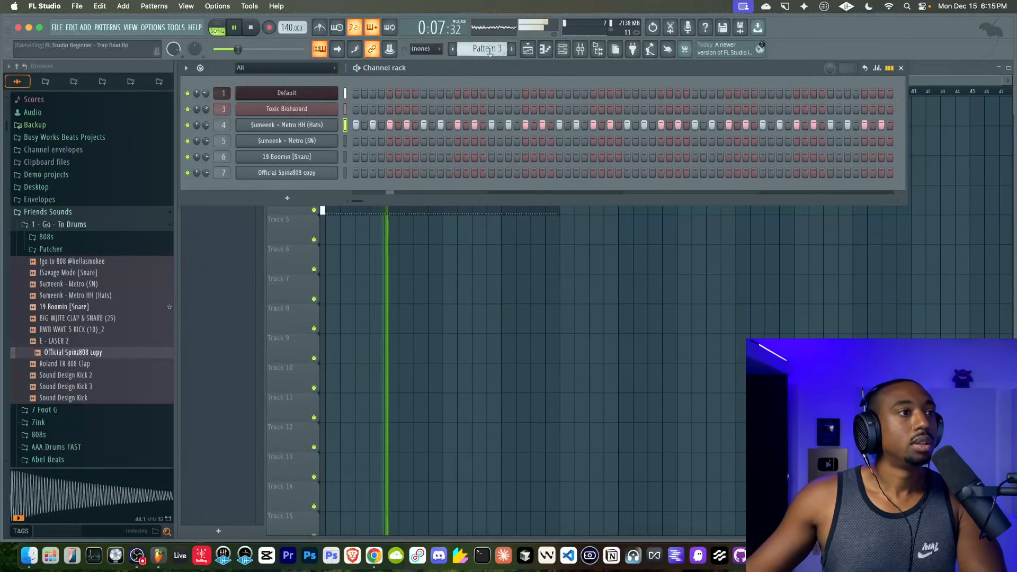
pyautogui.scroll(-1, 489, 51)
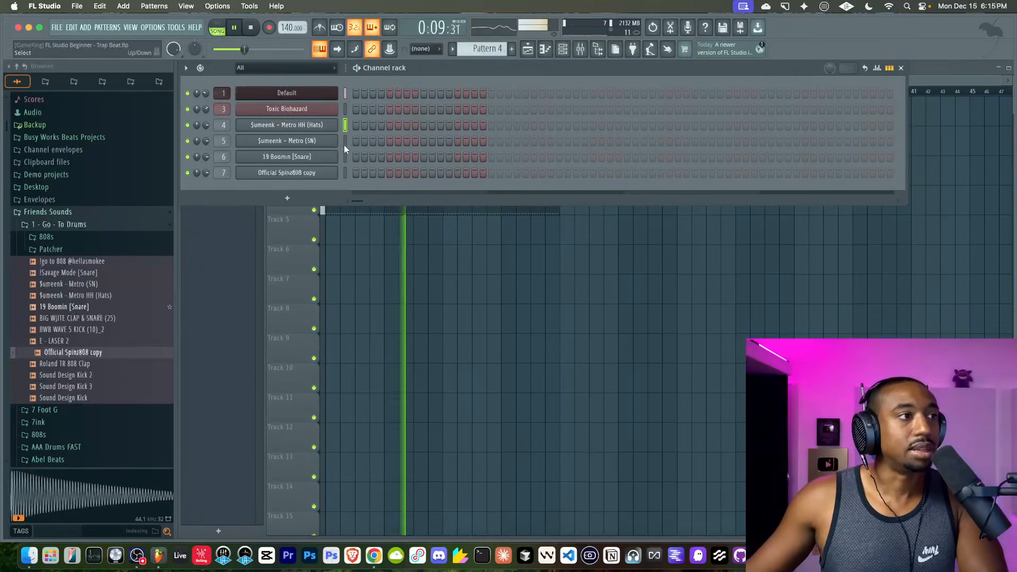
pyautogui.rightClick(405, 271)
pyautogui.click(447, 223)
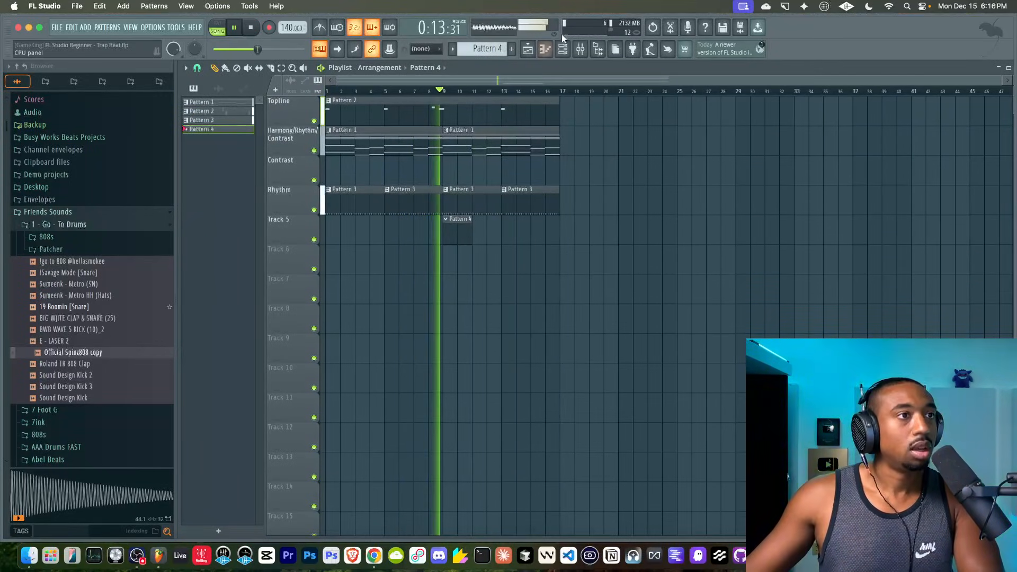
# Add $umeenk - Metro (SN) hits on steps 9, 25, 41 and 57, and extend the Pattern 4 clip to bar 13
pyautogui.press('F6')
pyautogui.click(424, 141)
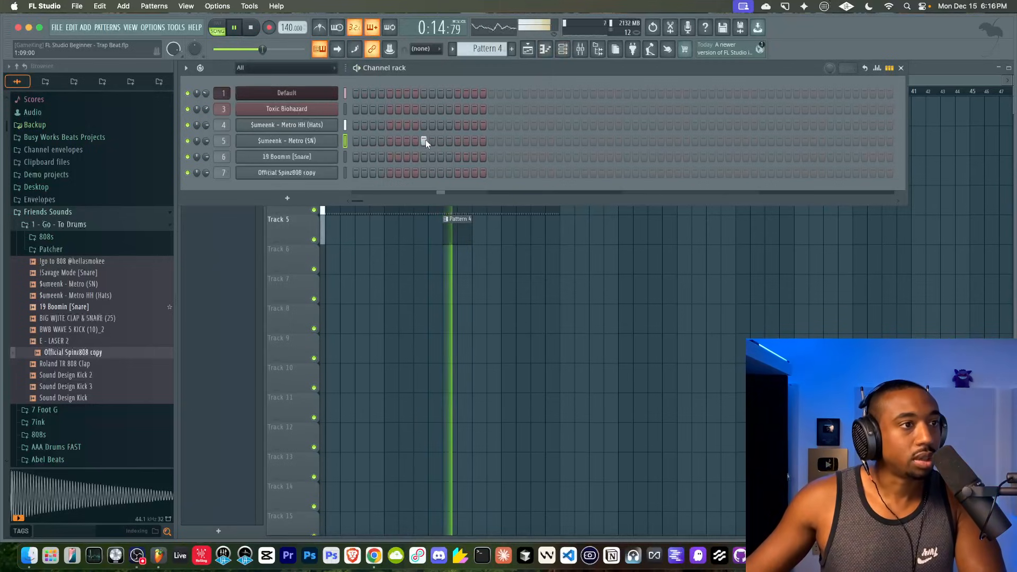
pyautogui.click(558, 140)
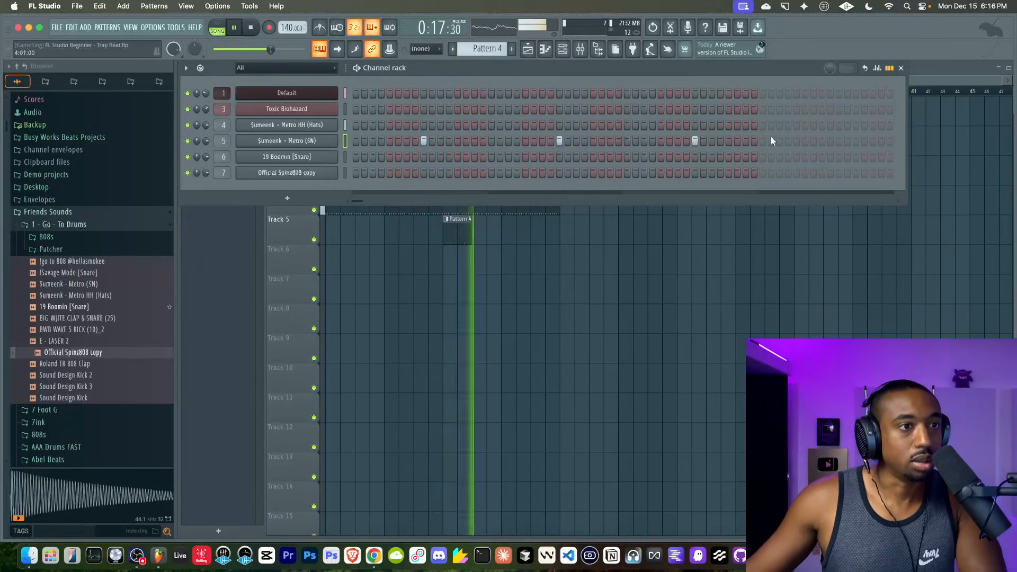
pyautogui.press('F6')
pyautogui.moveTo(471, 239); pyautogui.dragTo(502, 241)
pyautogui.press('space')
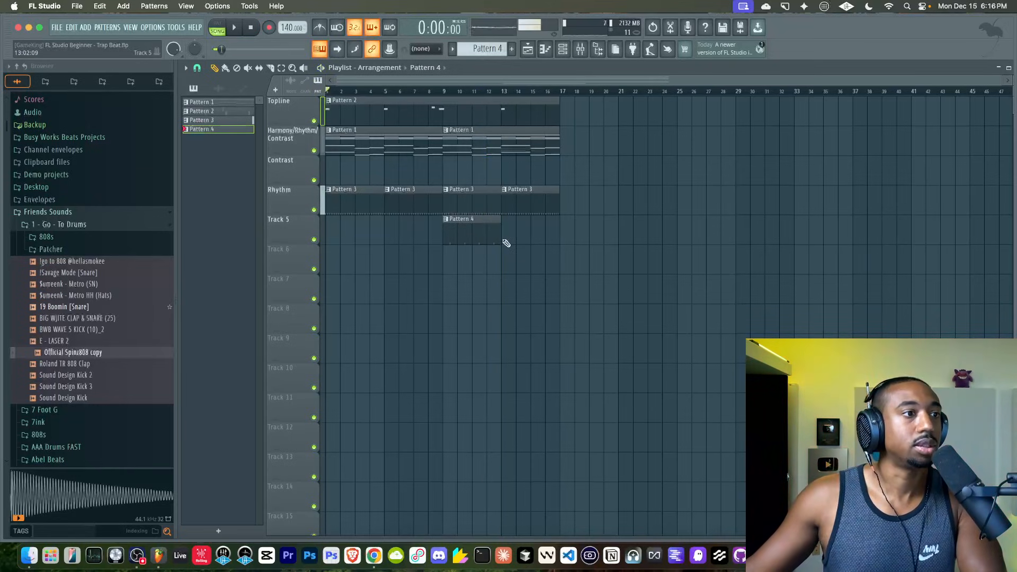
# Play the song from bar 9 and add an extra $umeenk - Metro (SN) hit on step 47 of Pattern 4
pyautogui.click(446, 90)
pyautogui.click(580, 49)
pyautogui.press('space')
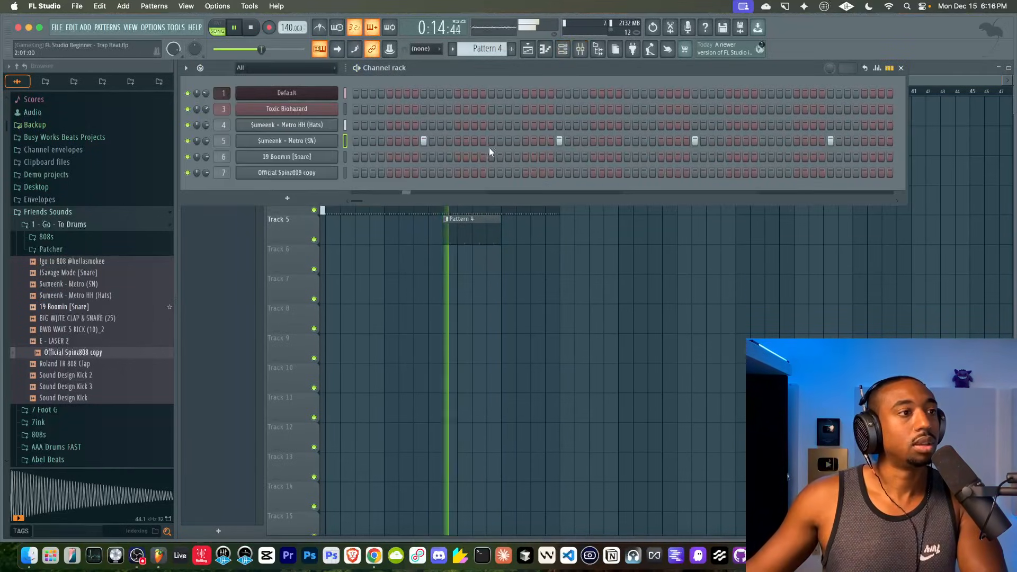
pyautogui.click(744, 141)
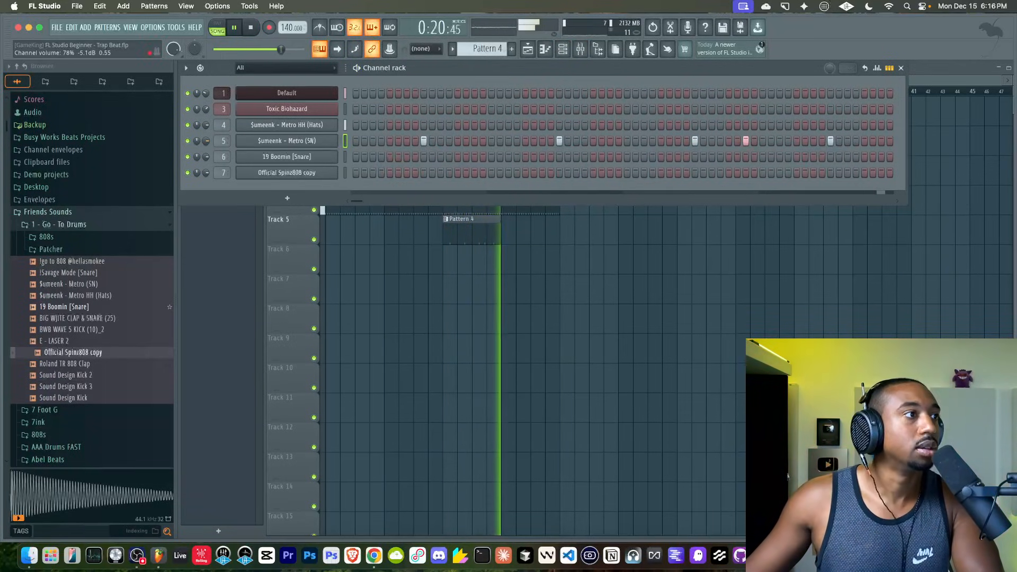
# Layer 19 Boomin [Snare] hits on steps 9, 25, 41 and 57 of Pattern 4
pyautogui.click(424, 157)
pyautogui.click(559, 157)
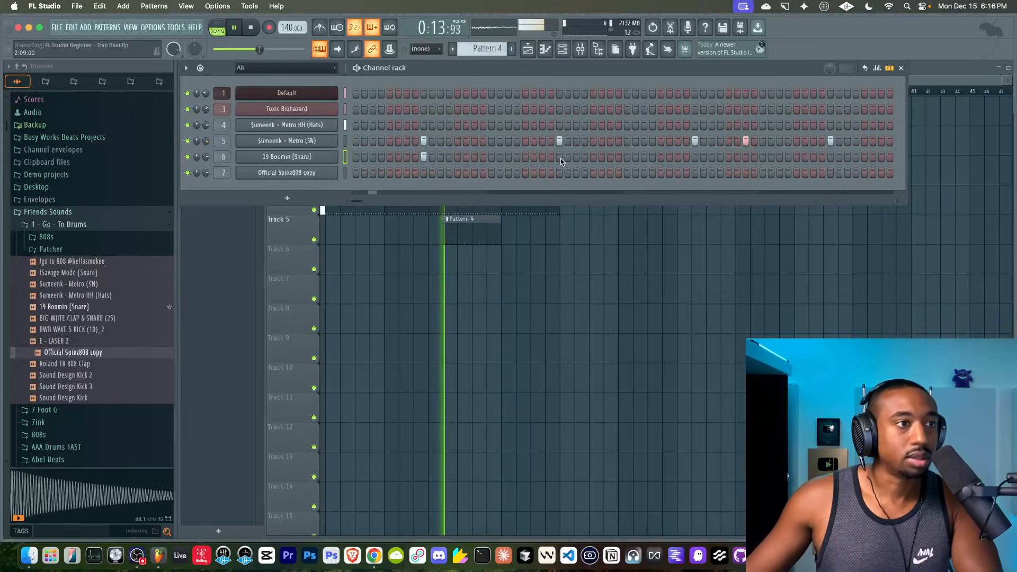
pyautogui.click(694, 156)
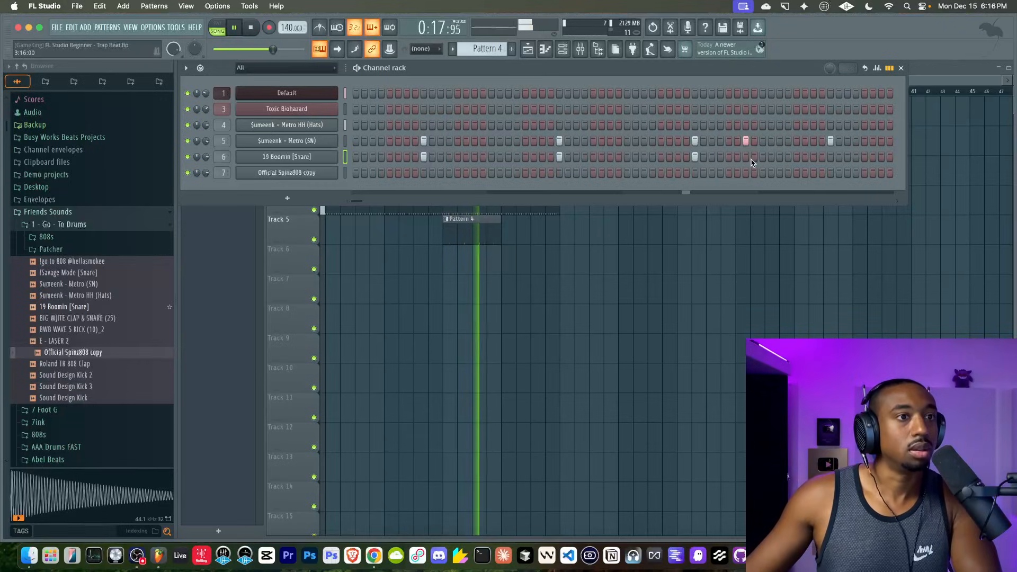
pyautogui.click(831, 157)
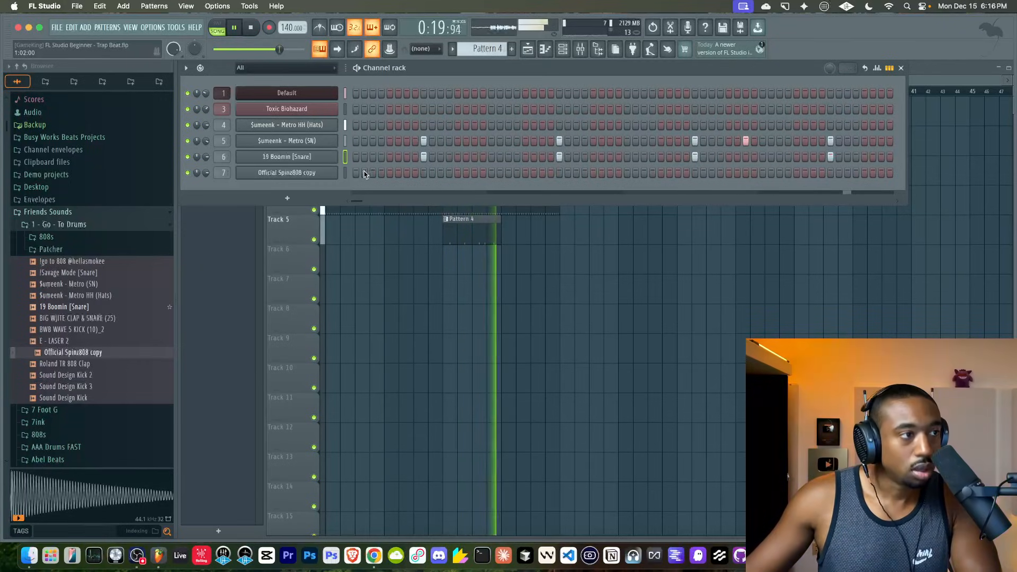
# Switch to the empty Pattern 5 and repeat the Pattern 4 clip on Track 5 from bar 1 to bar 17
pyautogui.scroll(1, 485, 50)
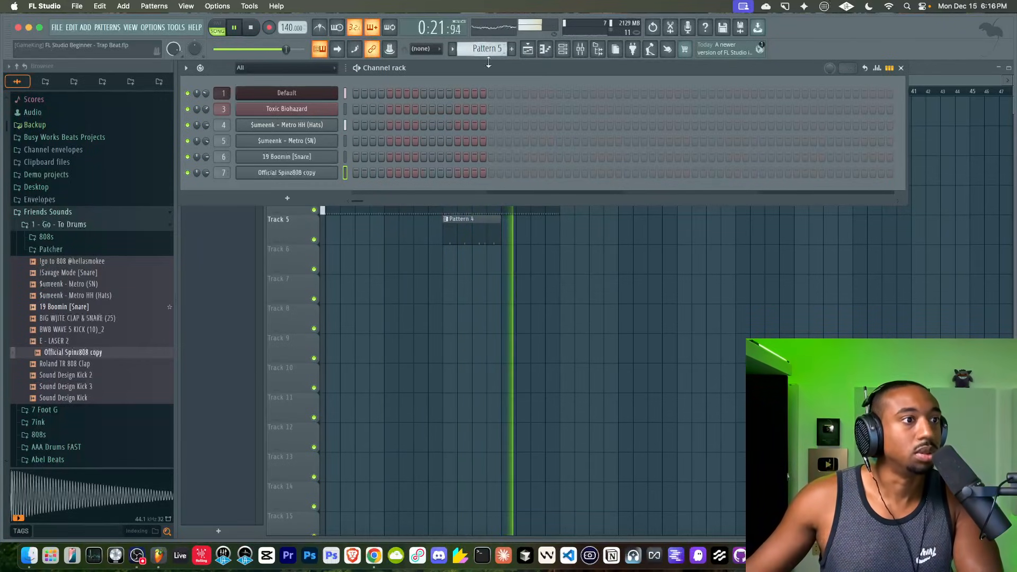
pyautogui.press('F6')
pyautogui.moveTo(470, 225)
pyautogui.mouseDown()
pyautogui.moveTo(531, 230)
pyautogui.moveTo(472, 228)
pyautogui.moveTo(367, 270)
pyautogui.mouseUp()
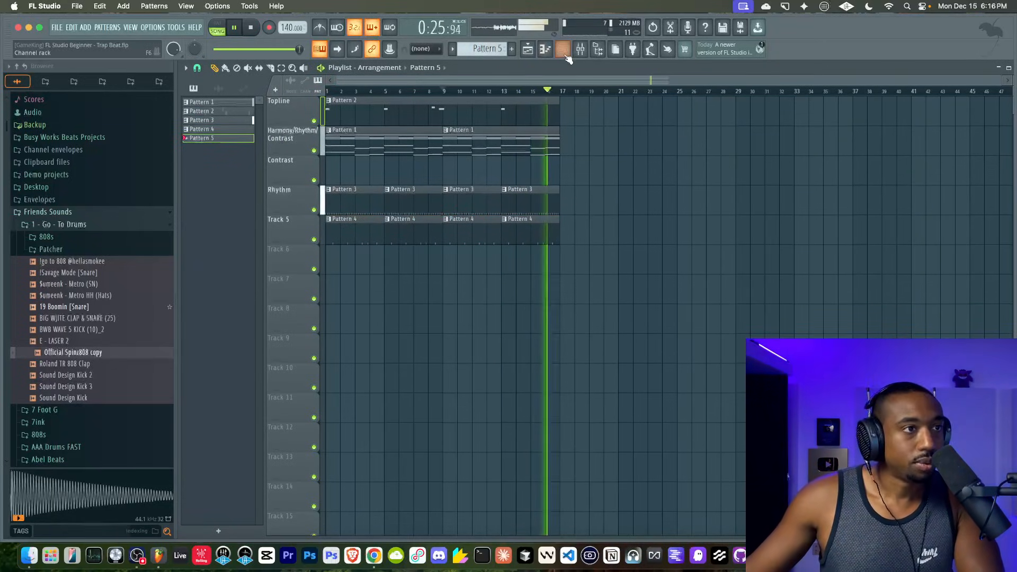
# Stop playback and examine the Default channel's chord and bass notes in Pattern 1's piano roll
pyautogui.click(564, 50)
pyautogui.press('space')
pyautogui.scroll(-3, 475, 50)
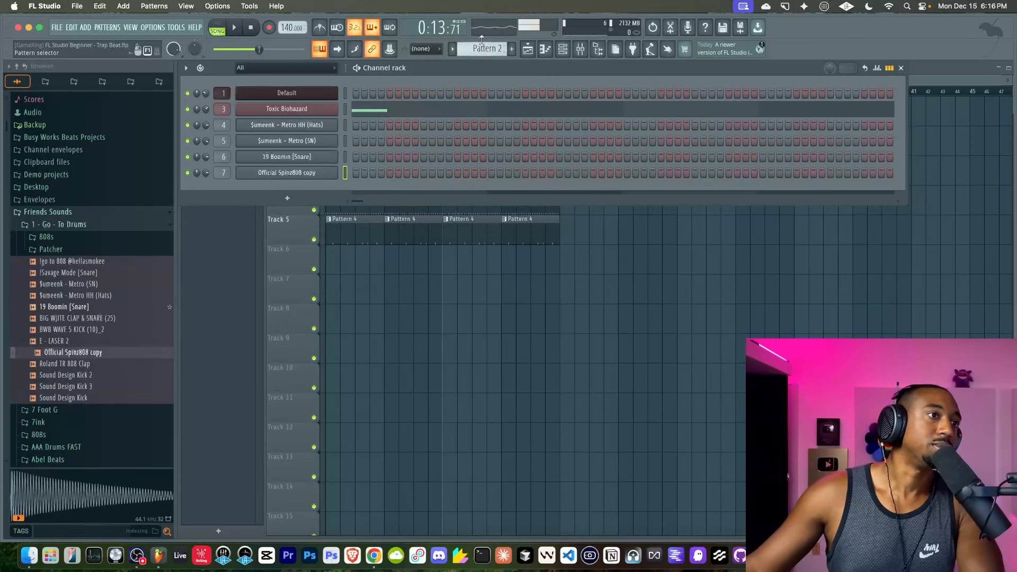
pyautogui.scroll(-1, 482, 47)
pyautogui.click(402, 92)
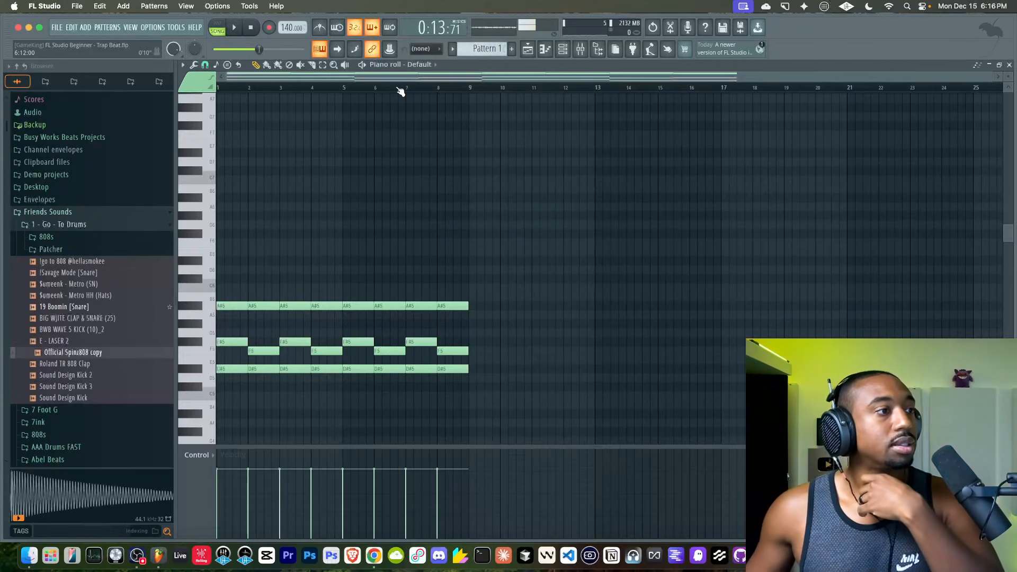
pyautogui.scroll(-4, 301, 242)
pyautogui.press('super+a')
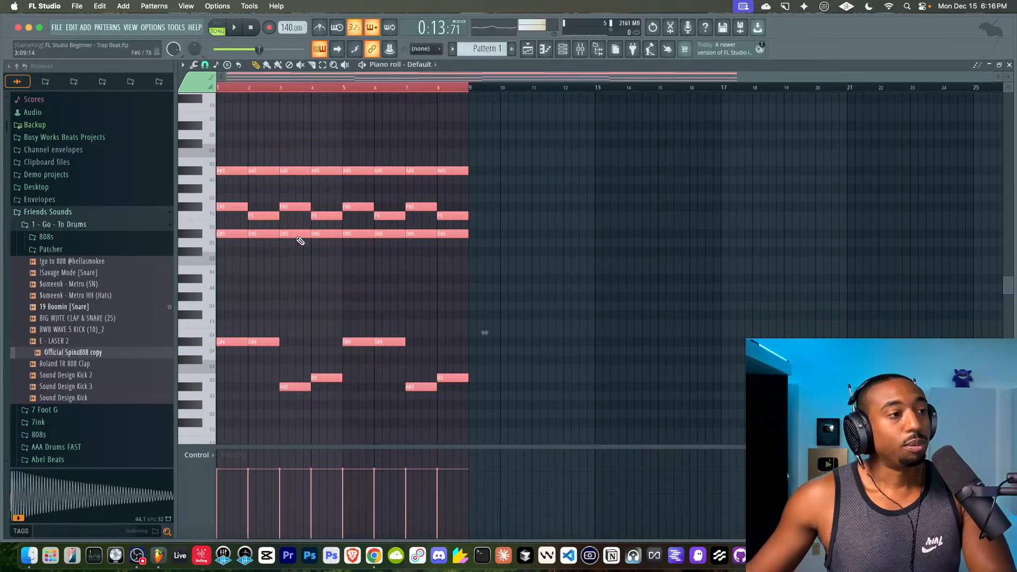
pyautogui.press('super+d')
pyautogui.click(221, 234)
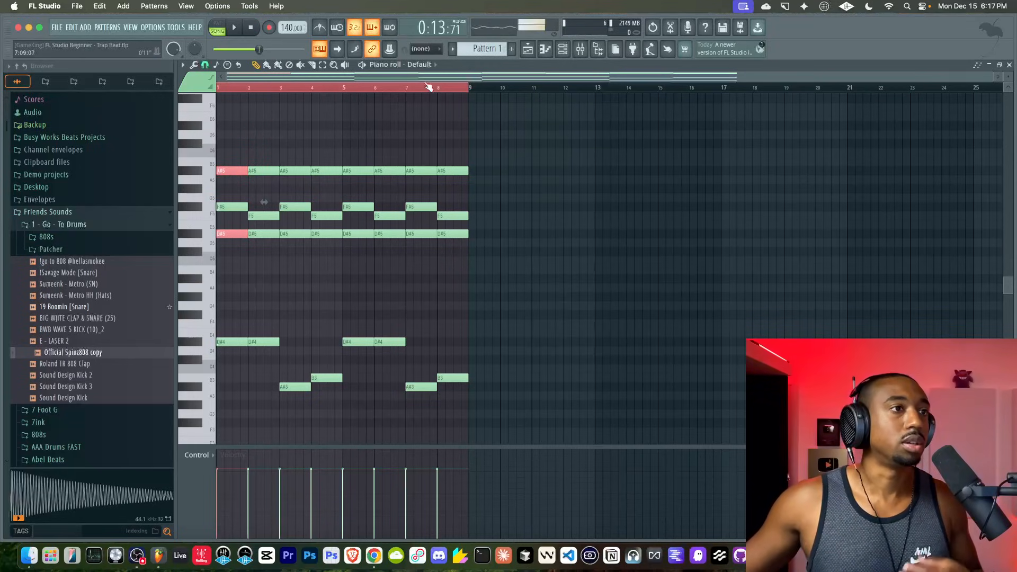
# Return to the channel rack and switch back to the empty Pattern 5
pyautogui.click(562, 53)
pyautogui.moveTo(483, 51); pyautogui.dragTo(488, 32)
pyautogui.press('space')
pyautogui.press('space')
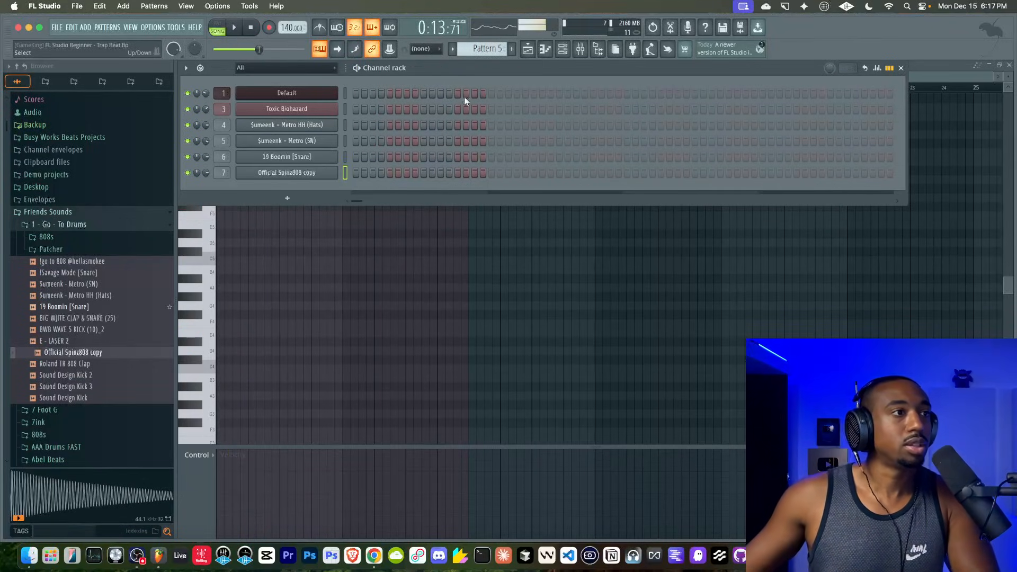
# Record an Official Spinz808 copy part into Pattern 5 over the 16-bar song and place it at bar 1 of the Contrast track
pyautogui.click(528, 50)
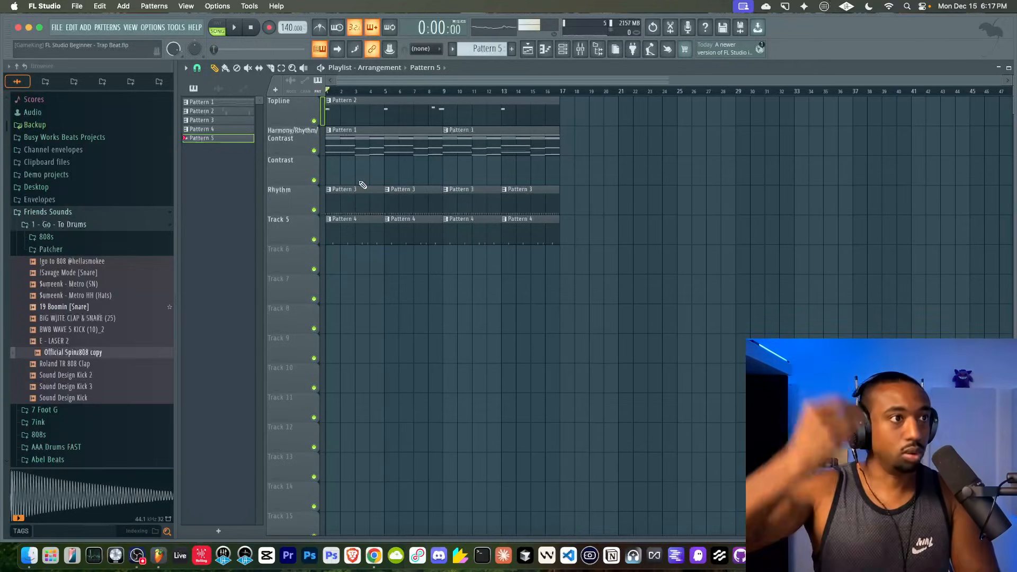
pyautogui.click(570, 51)
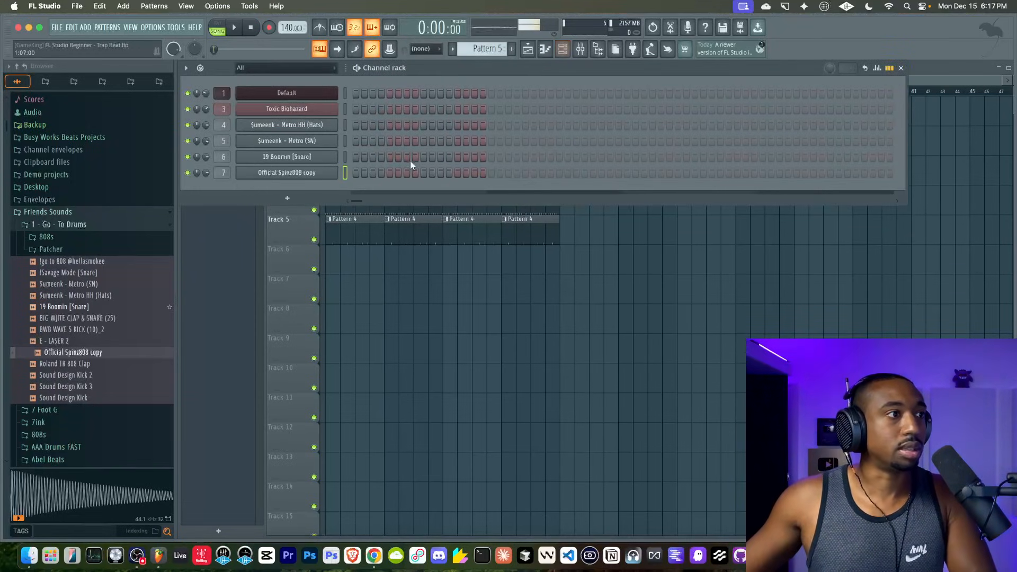
pyautogui.rightClick(411, 334)
pyautogui.press('F9')
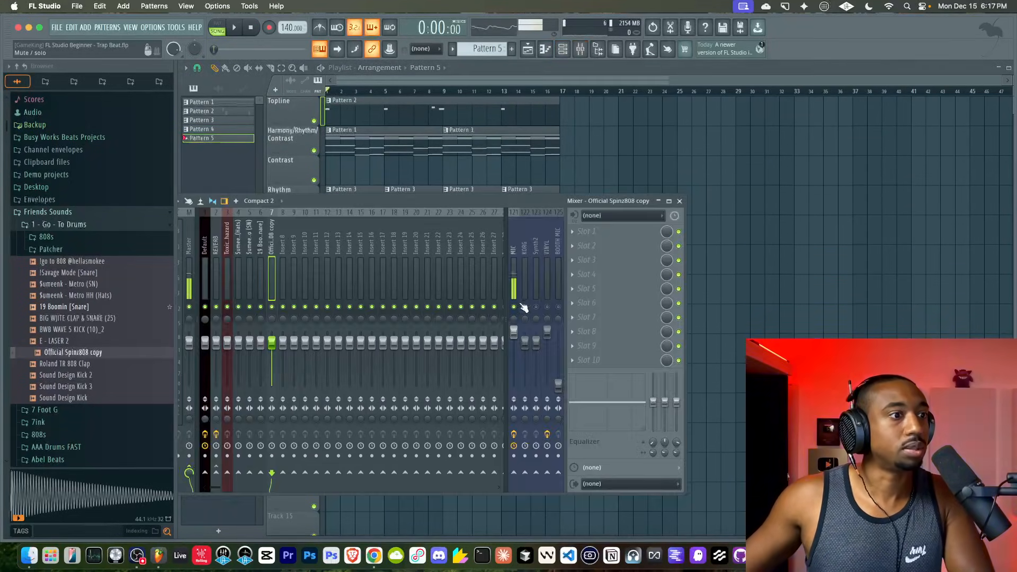
pyautogui.press('F9')
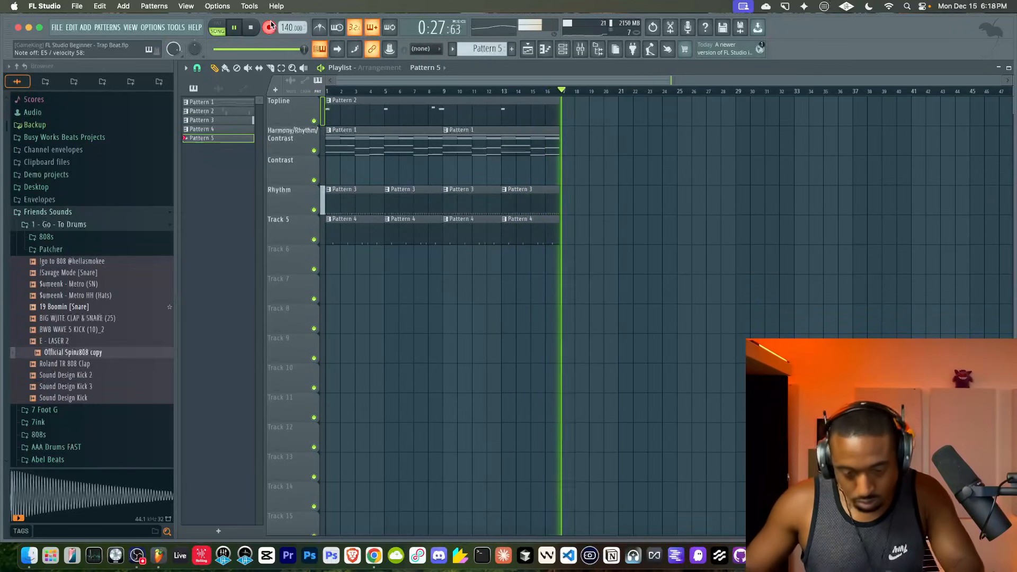
pyautogui.press('space')
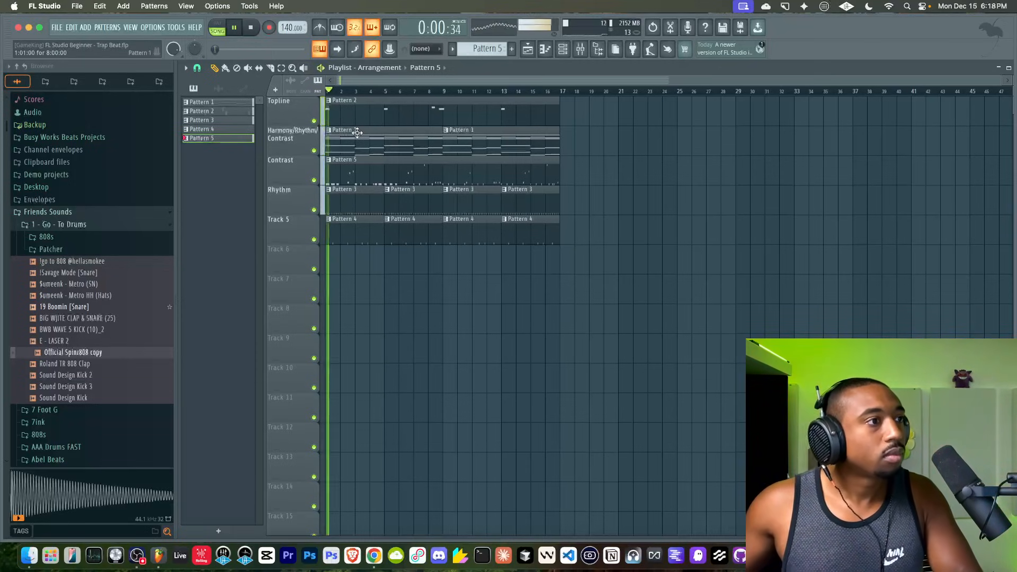
# Quantize the recorded Official Spinz808 copy notes in Pattern 5 using the quantizer's Default template
pyautogui.doubleClick(356, 169)
pyautogui.hotkey('alt', 'q')
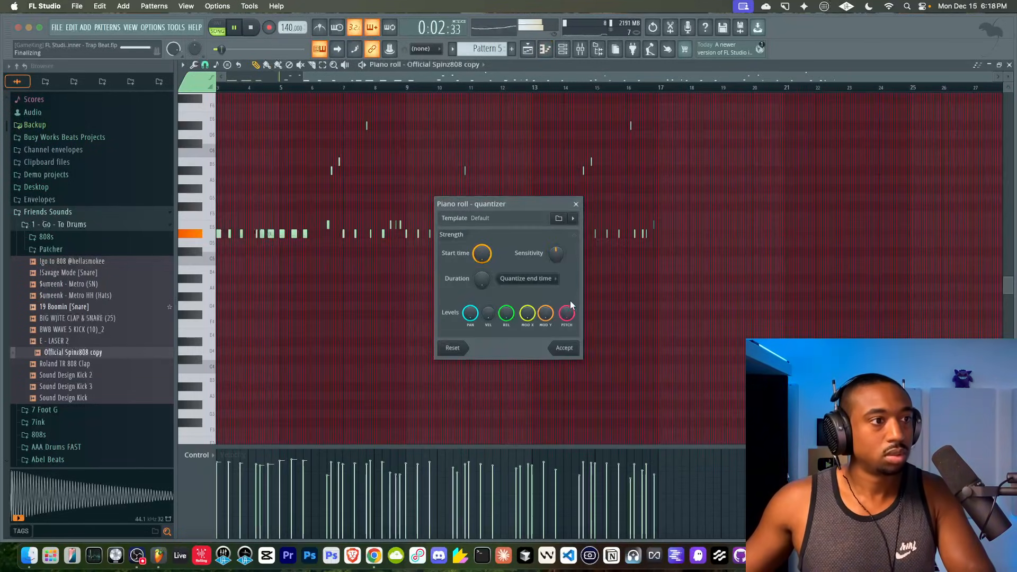
pyautogui.click(562, 347)
pyautogui.scroll(3, 382, 261)
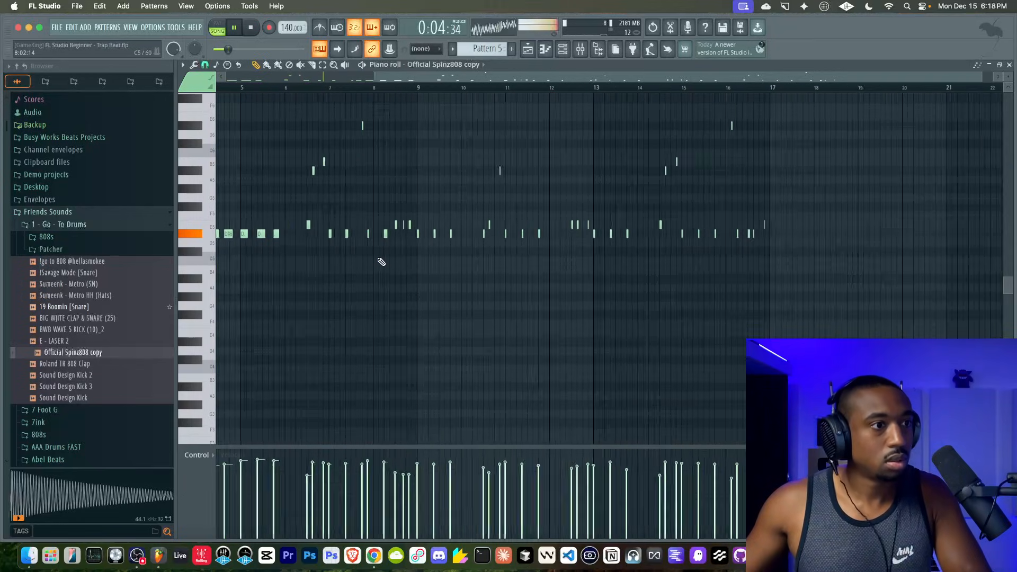
pyautogui.click(583, 53)
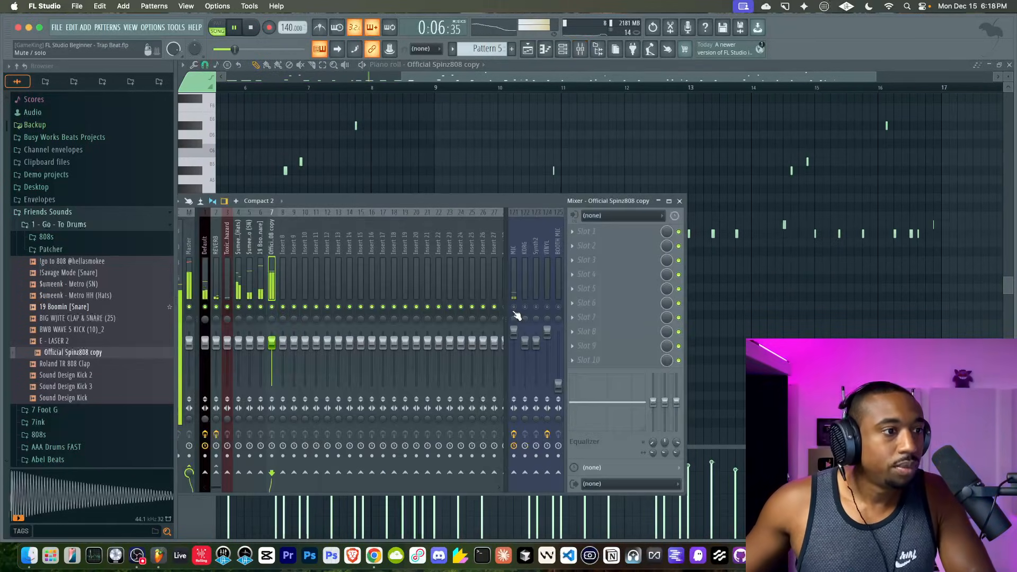
pyautogui.press('F9')
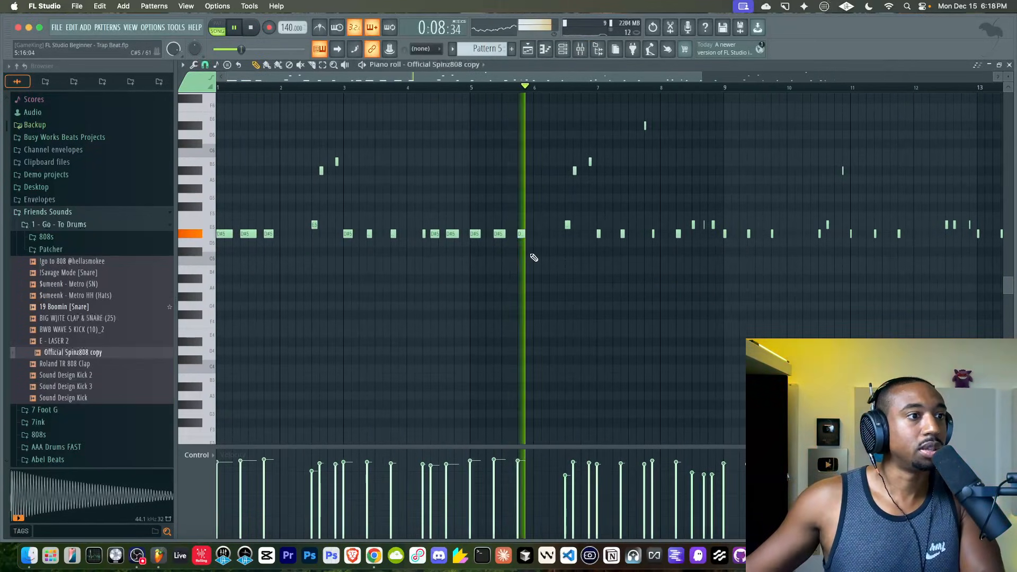
# Respace the three E5 notes just before bar 9 as even triplets and lengthen them equally
pyautogui.moveTo(575, 240); pyautogui.dragTo(657, 219)
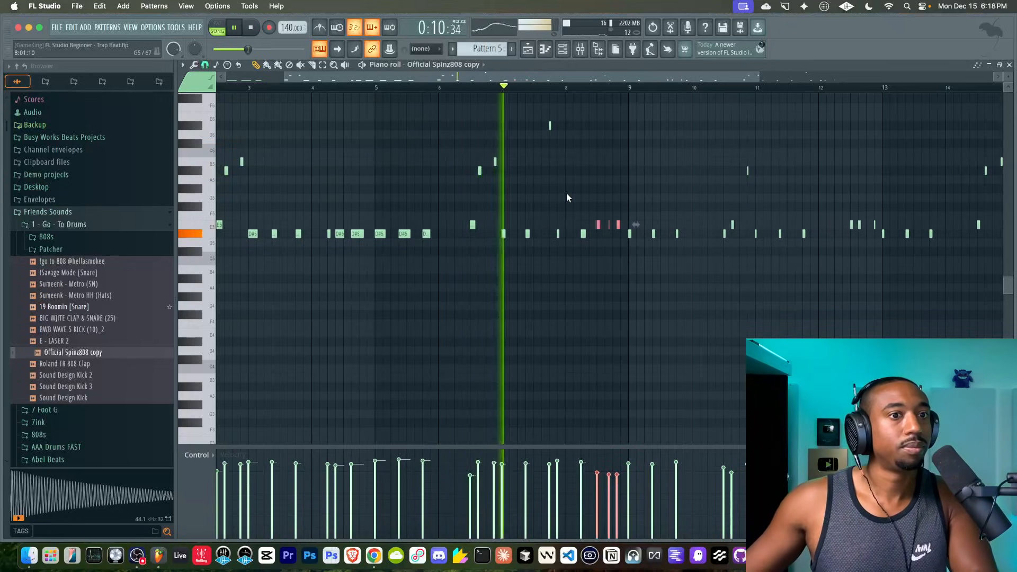
pyautogui.moveTo(783, 235); pyautogui.dragTo(817, 220)
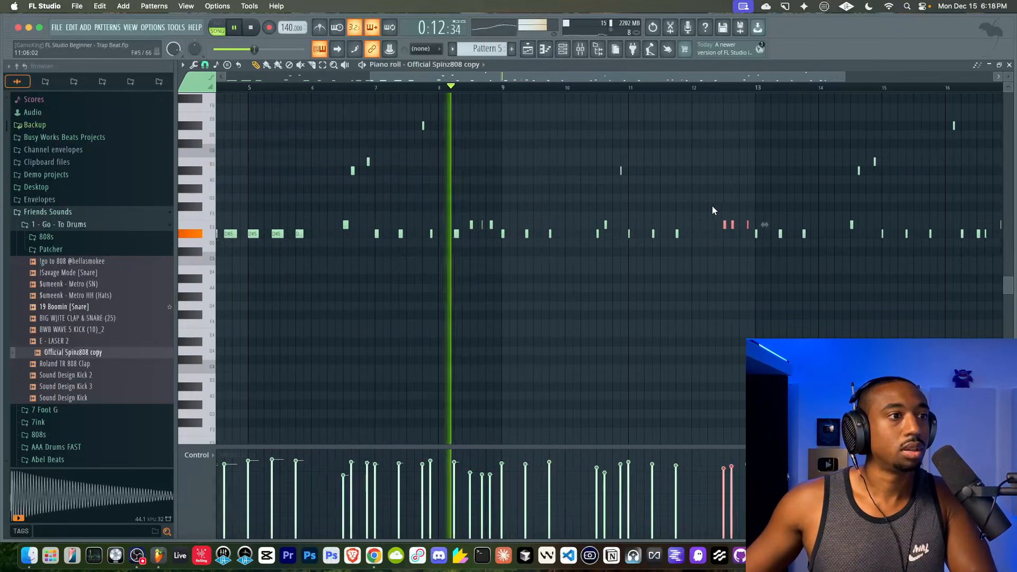
pyautogui.press('space')
pyautogui.scroll(3, 480, 214)
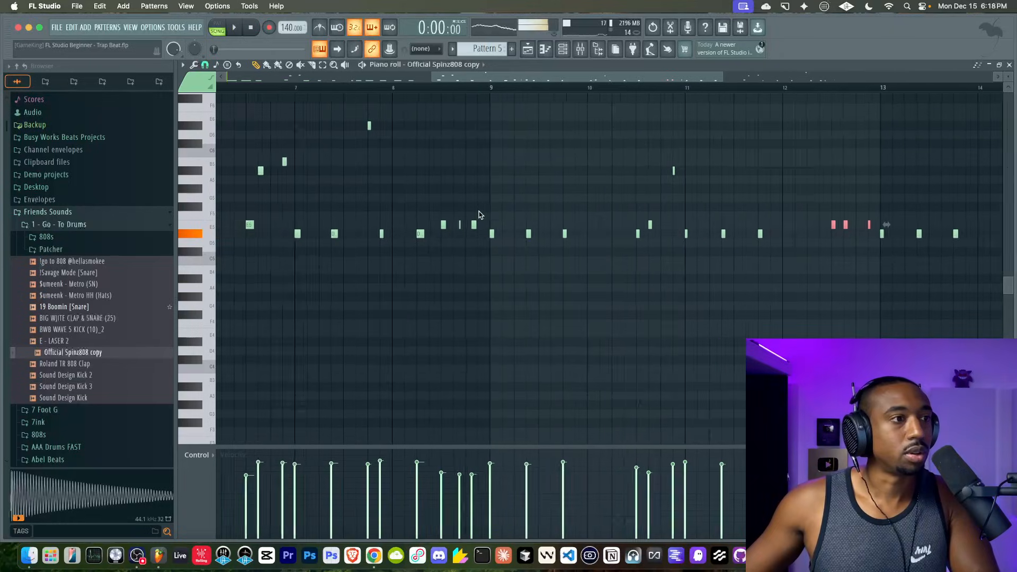
pyautogui.moveTo(488, 228); pyautogui.dragTo(440, 220)
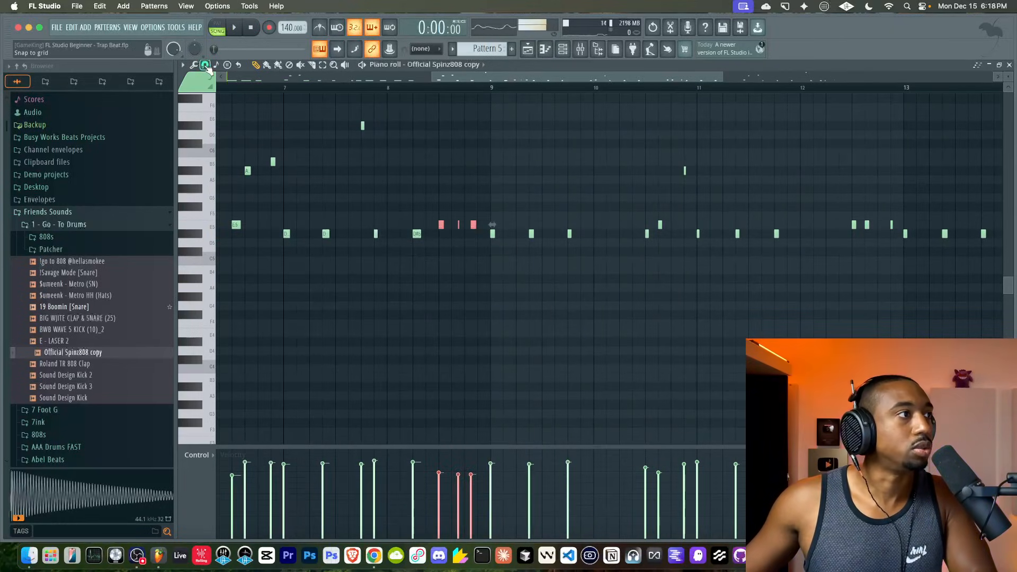
pyautogui.scroll(2, 440, 229)
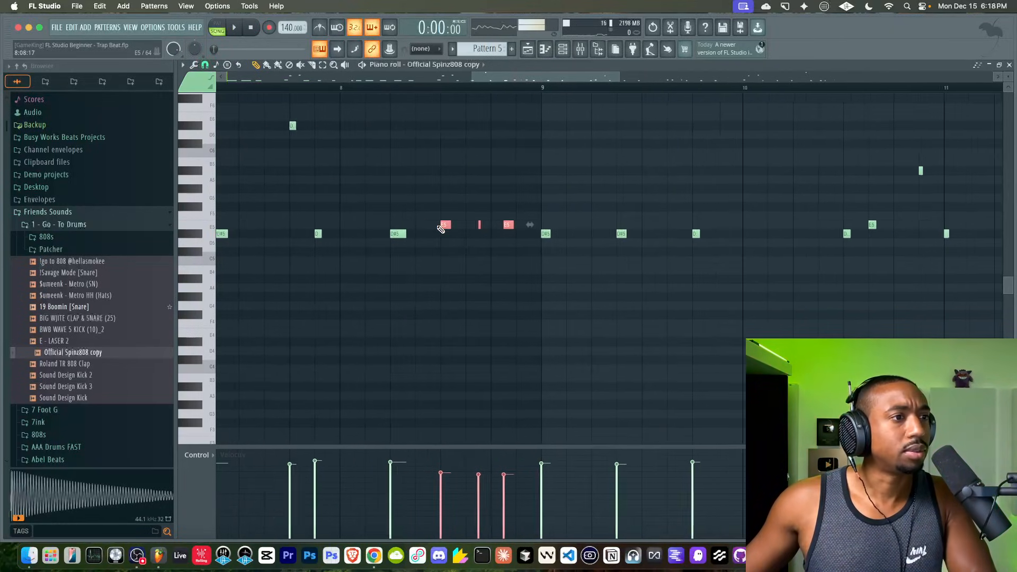
pyautogui.click(205, 64)
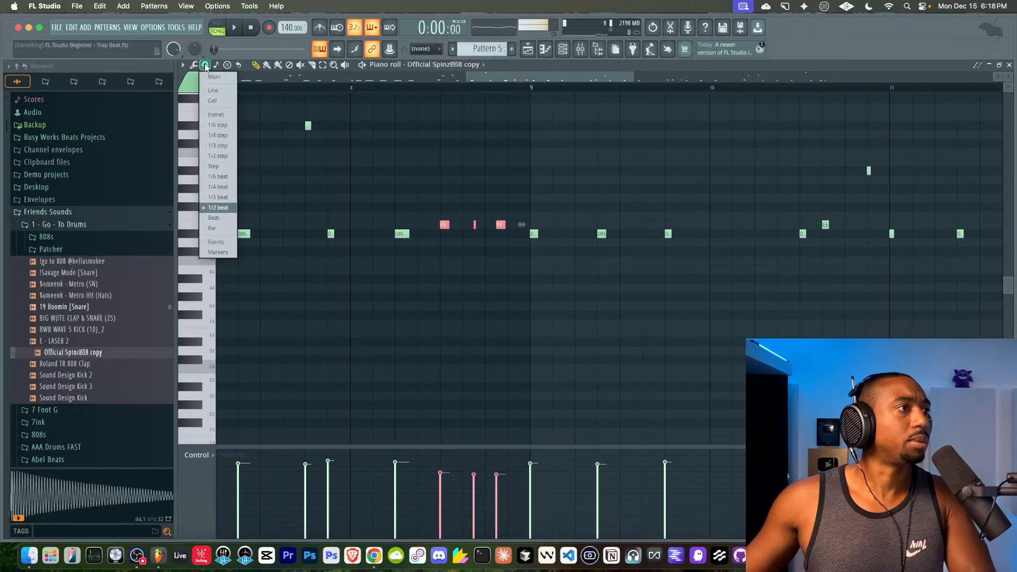
pyautogui.click(219, 186)
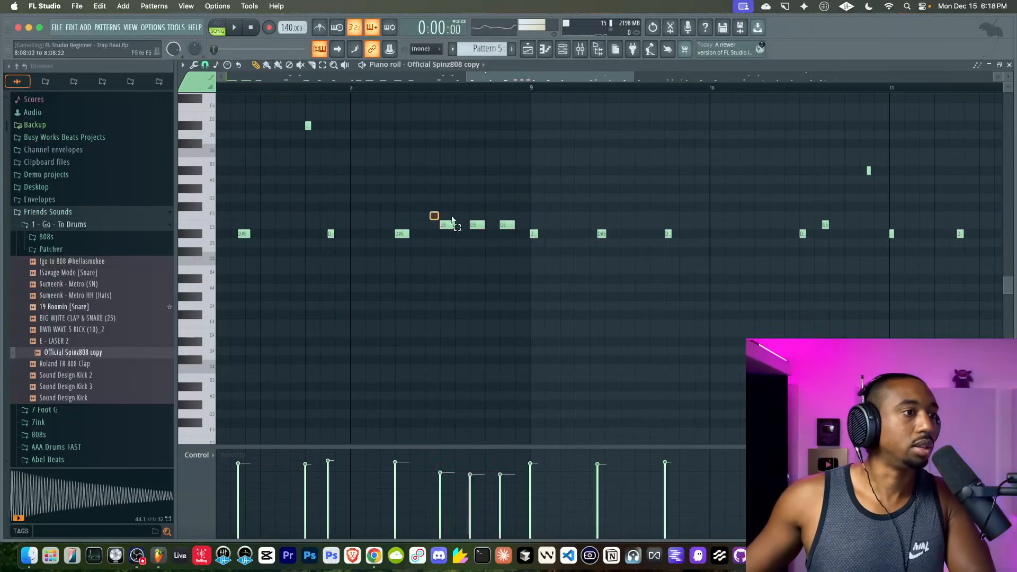
pyautogui.moveTo(517, 234); pyautogui.dragTo(518, 234)
# Set the piano roll snap back to 1/2 beat and play back the edited 808 notes before bar 9
pyautogui.click(205, 65)
pyautogui.click(216, 208)
pyautogui.press('space')
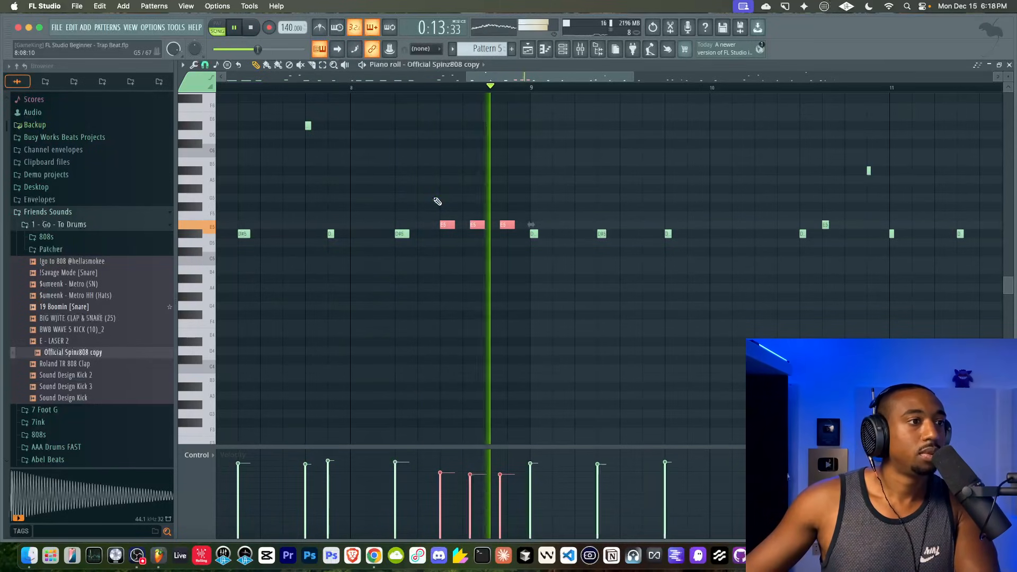
# Play back the recorded 808 notes in the piano roll through the end of the 16 bars, and return to the playlist
pyautogui.scroll(-3, 438, 202)
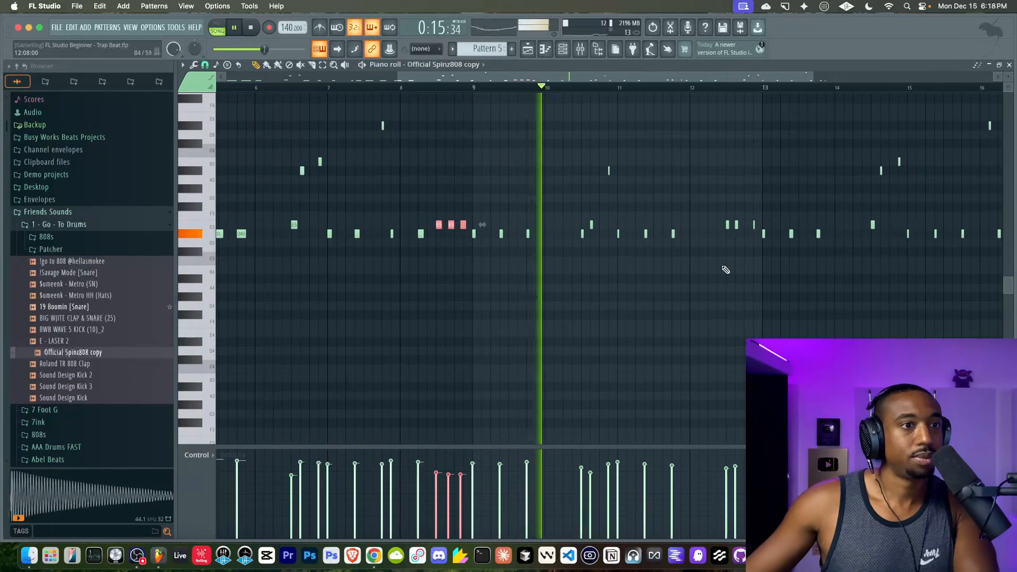
pyautogui.hscroll(3, 726, 270)
pyautogui.rightClick(677, 280)
pyautogui.scroll(-1, 678, 281)
pyautogui.scroll(-1, 677, 281)
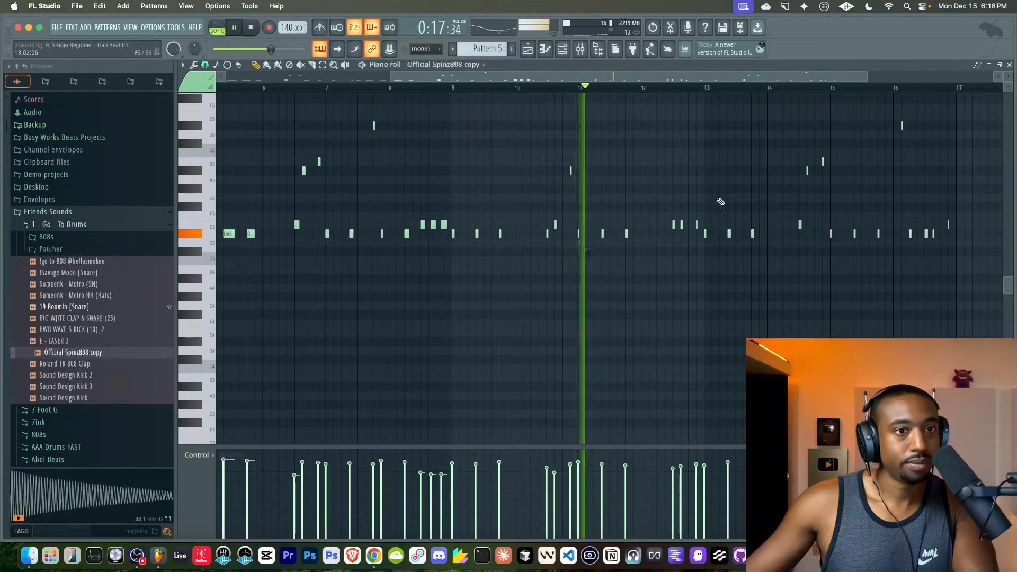
pyautogui.click(564, 50)
pyautogui.click(345, 157)
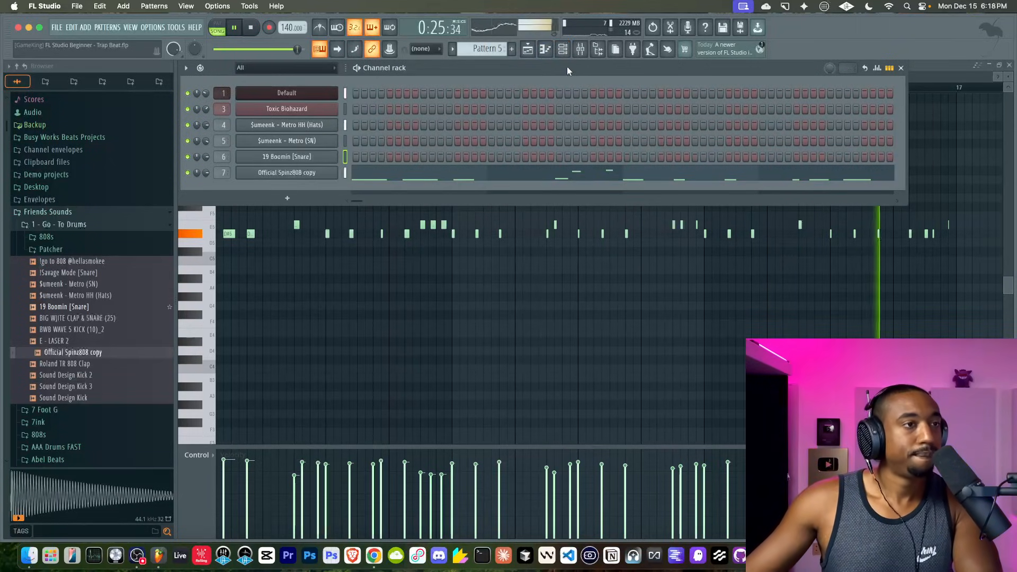
pyautogui.click(528, 49)
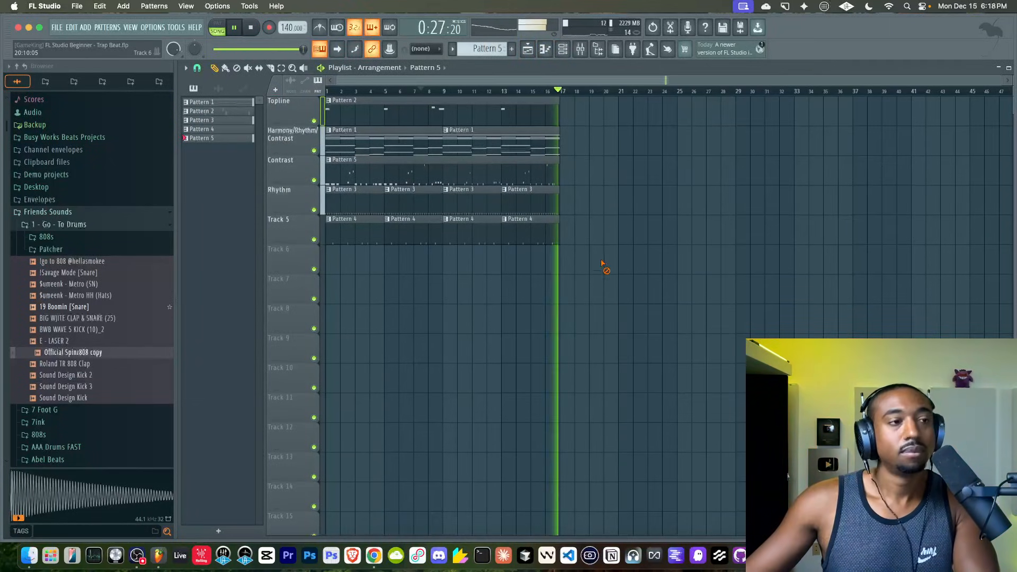
# Add Fruity Soft Clipper to the Master track, raise its threshold and move it to effect slot 2
pyautogui.press('F9')
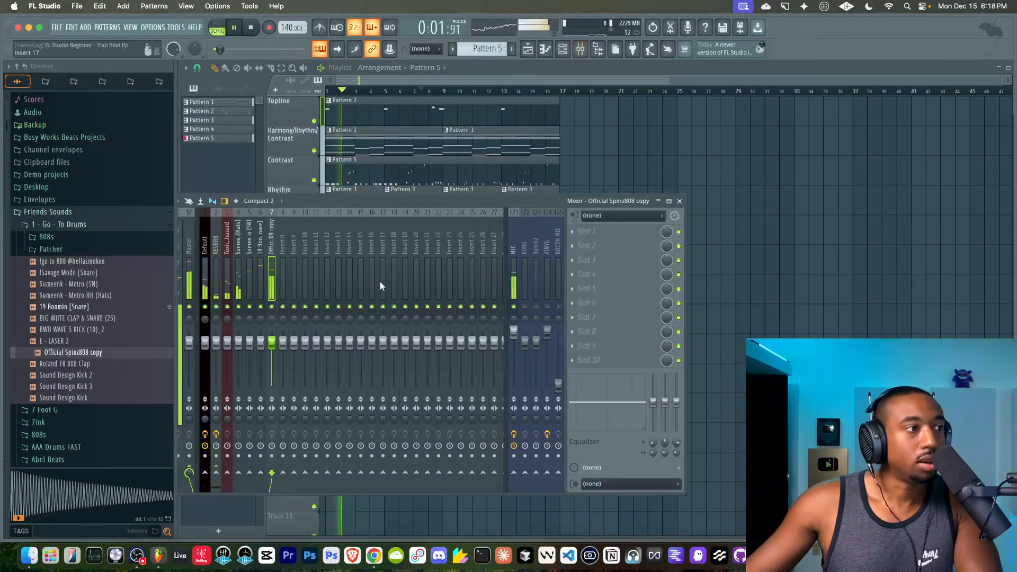
pyautogui.click(191, 270)
pyautogui.click(597, 232)
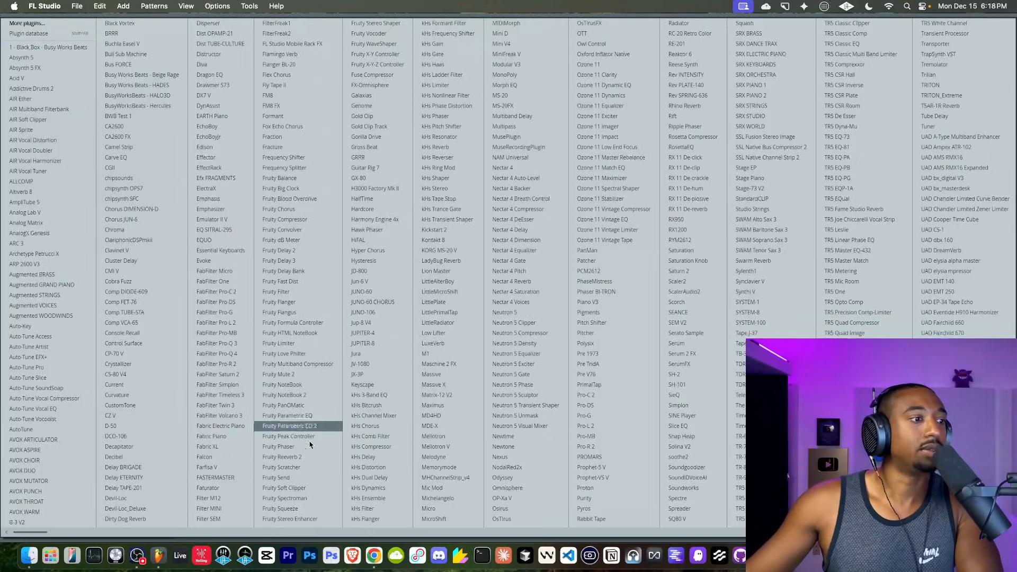
pyautogui.click(292, 490)
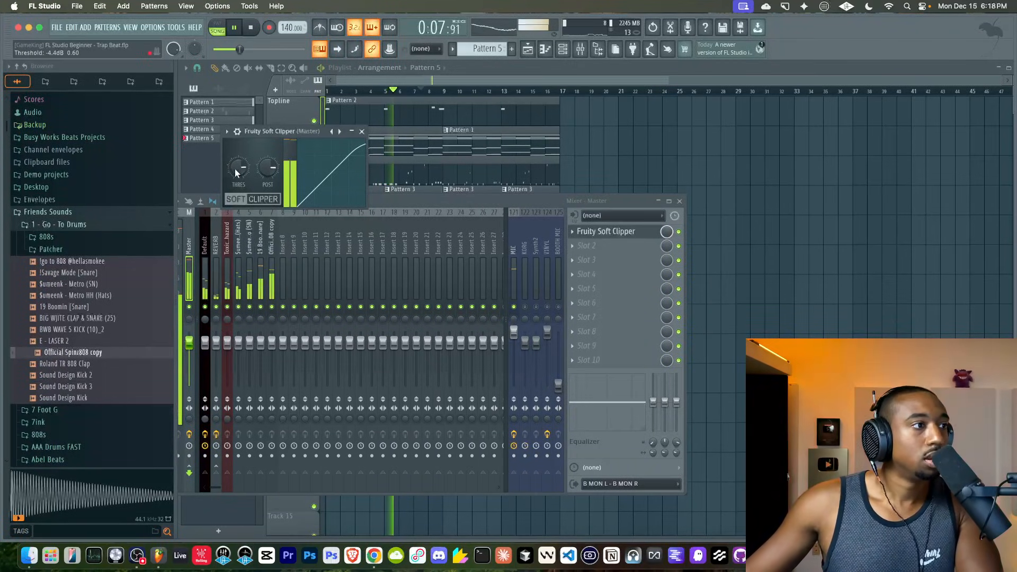
pyautogui.moveTo(614, 233); pyautogui.dragTo(611, 249)
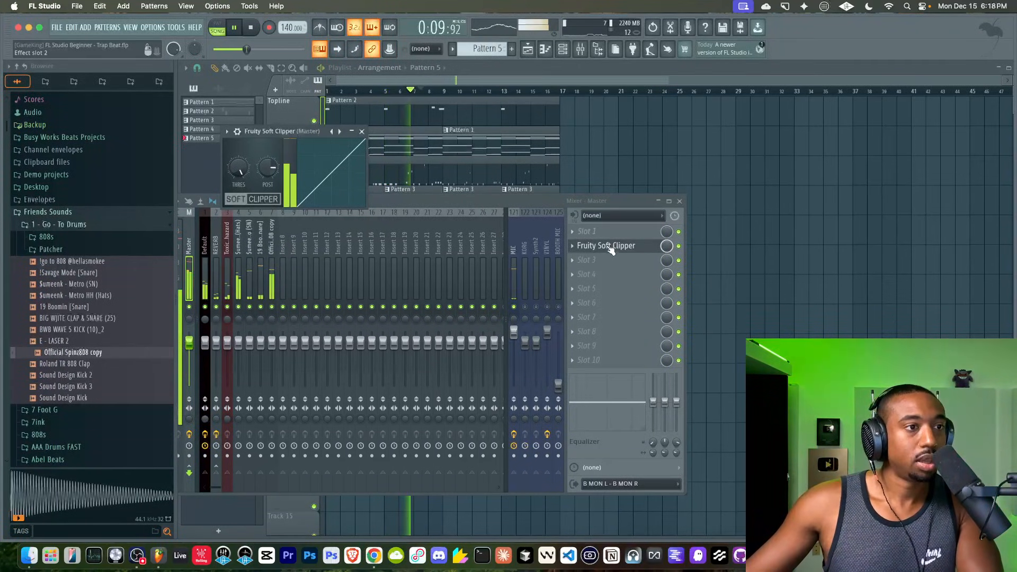
# Insert Fruity Parametric EQ 2 ahead of the clipper on the Master track and raise its main level to 3.9 dB
pyautogui.click(600, 236)
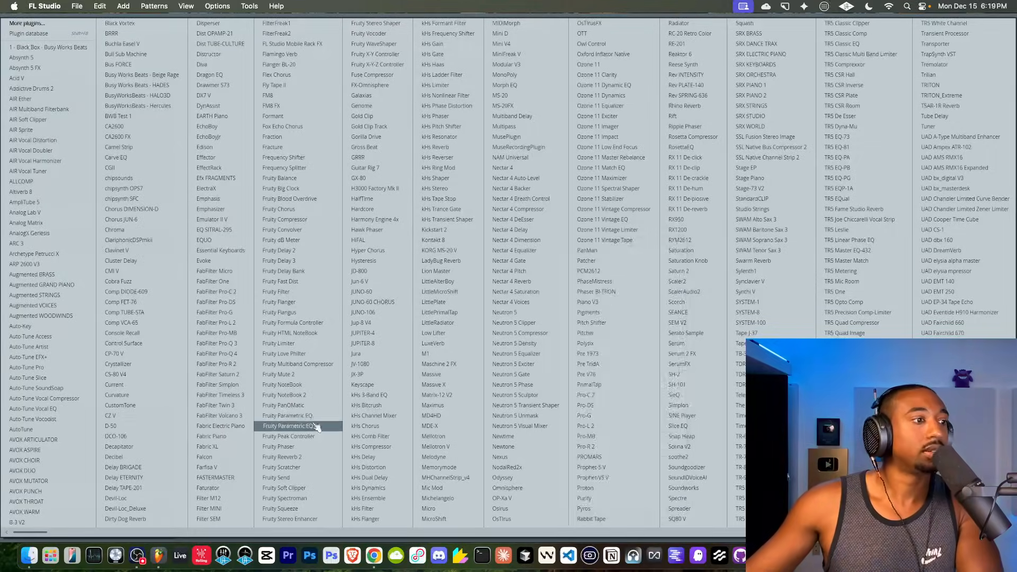
pyautogui.click(296, 426)
pyautogui.moveTo(491, 202); pyautogui.dragTo(491, 193)
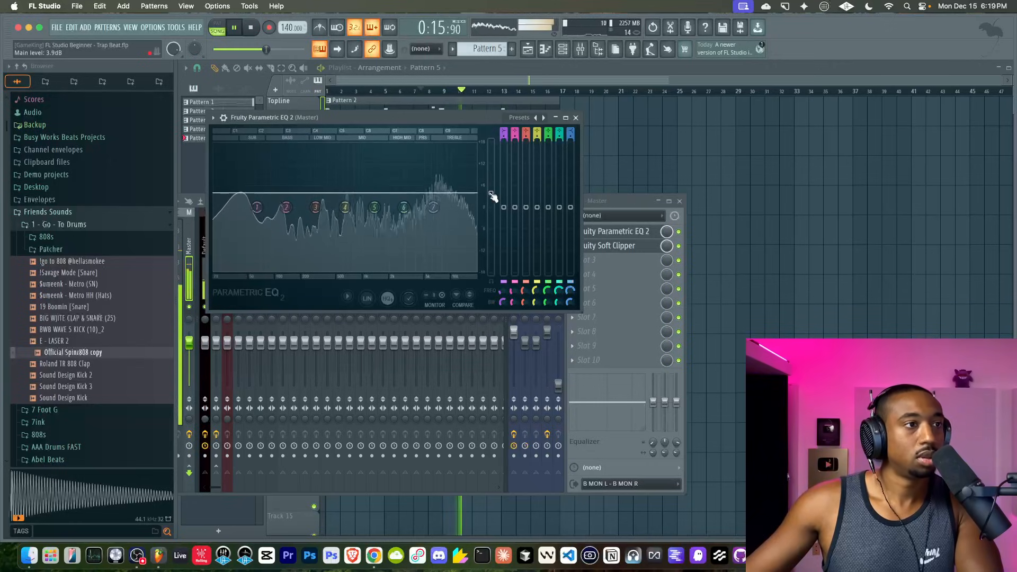
pyautogui.click(576, 118)
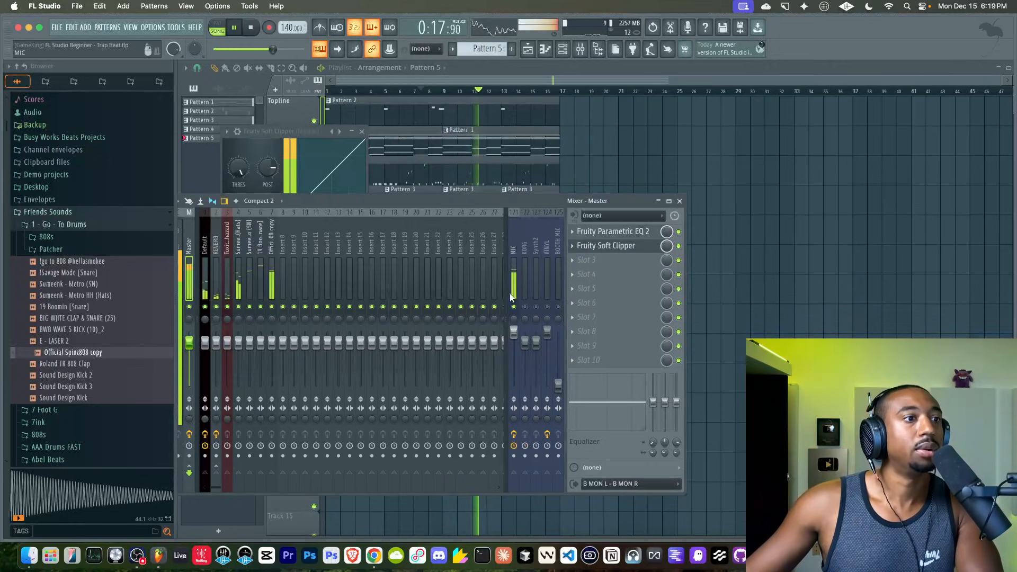
# Slightly lower the mixer volumes of the Metro hats, 19 Boomin snare and Toxic Biohazard, keeping the 808 at 100%
pyautogui.moveTo(237, 344); pyautogui.dragTo(238, 346)
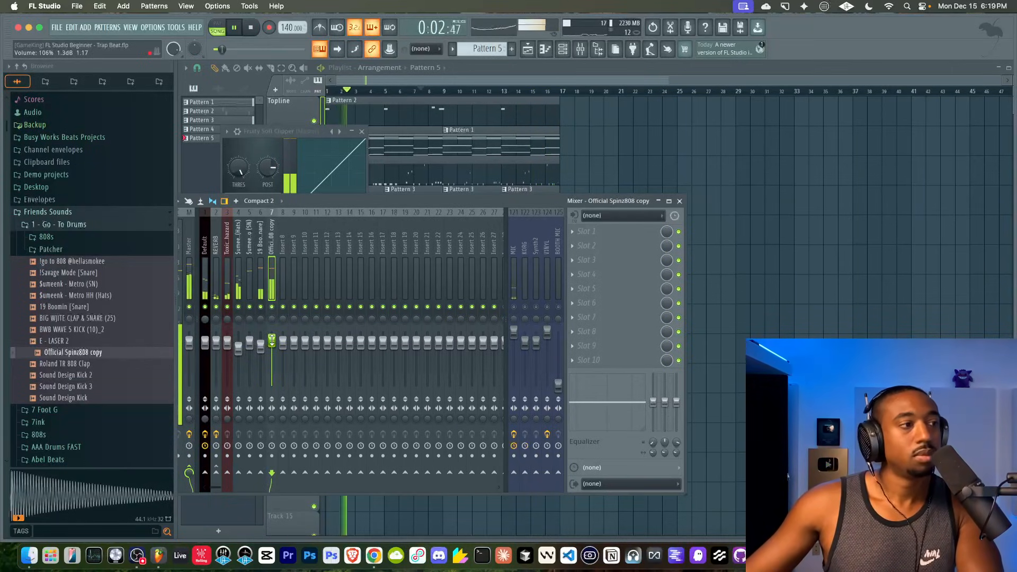
pyautogui.rightClick(271, 340)
pyautogui.click(287, 345)
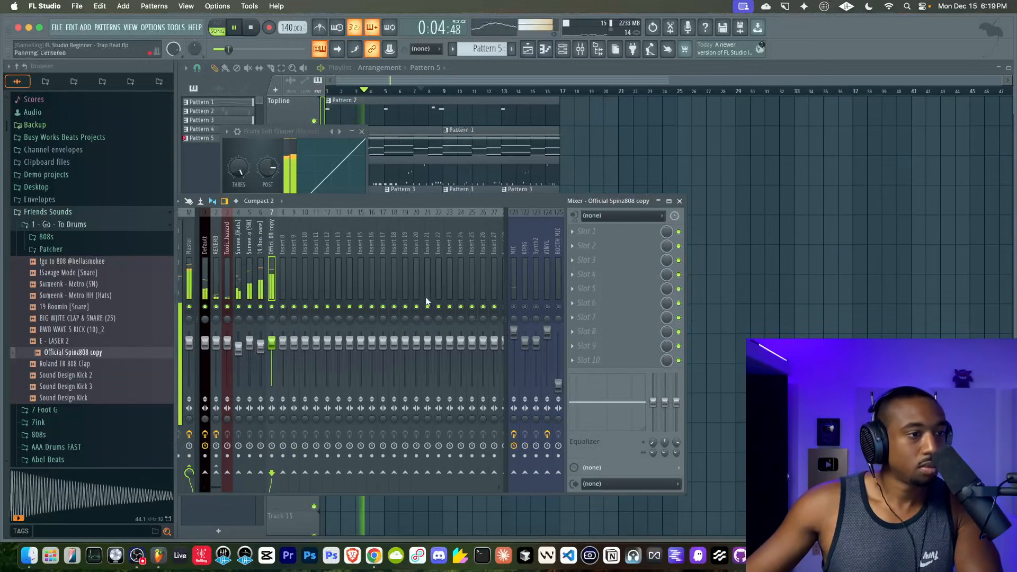
pyautogui.rightClick(763, 284)
pyautogui.click(581, 49)
pyautogui.click(581, 50)
pyautogui.click(581, 50)
pyautogui.moveTo(422, 198); pyautogui.dragTo(494, 165)
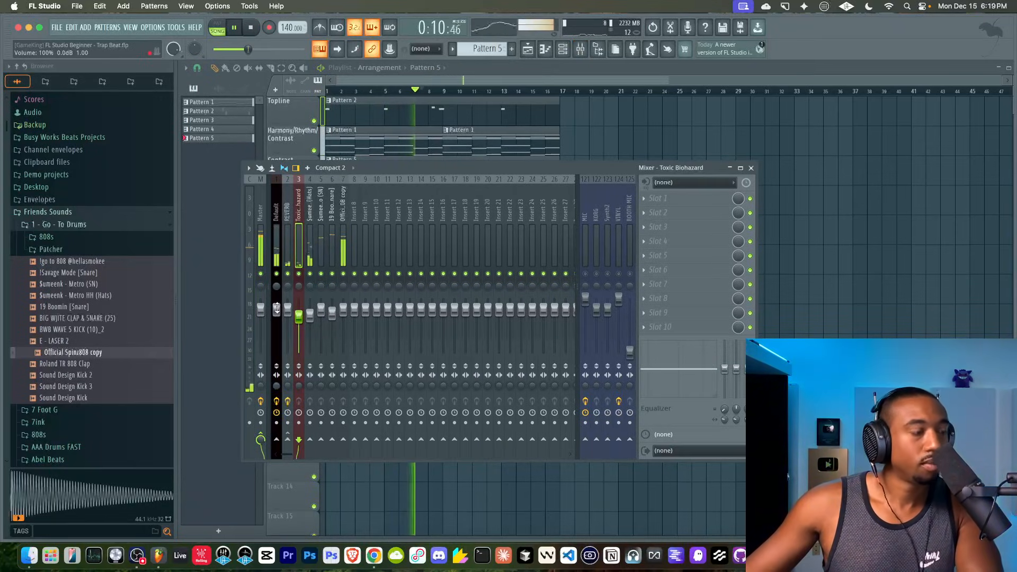
# Stop playback and duplicate all clips of the 16-bar arrangement so the copies start at bar 17
pyautogui.rightClick(817, 253)
pyautogui.moveTo(653, 265); pyautogui.dragTo(351, 99)
pyautogui.rightClick(628, 214)
pyautogui.moveTo(628, 259); pyautogui.dragTo(329, 100)
pyautogui.click(580, 49)
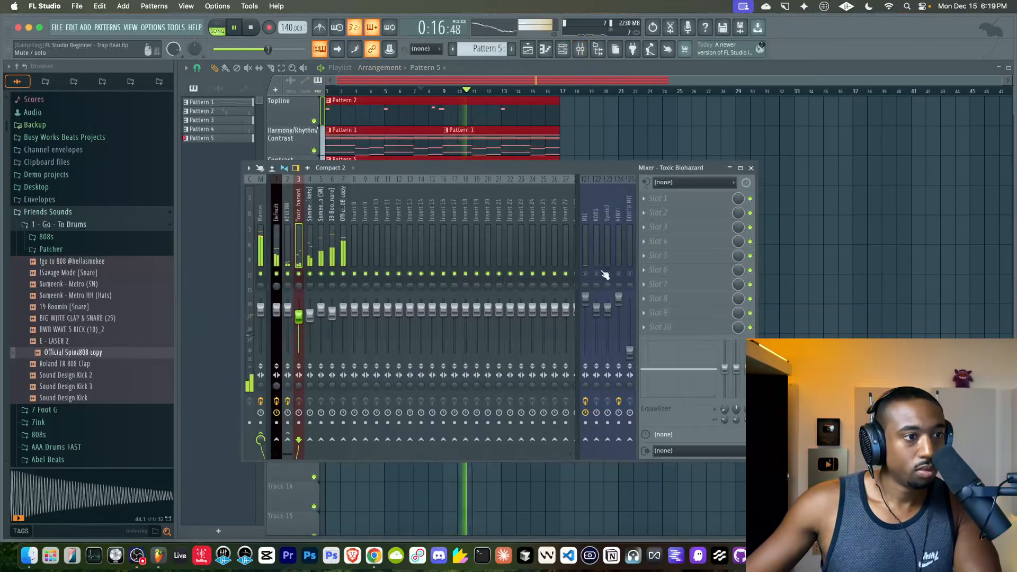
pyautogui.press('space')
pyautogui.rightClick(786, 274)
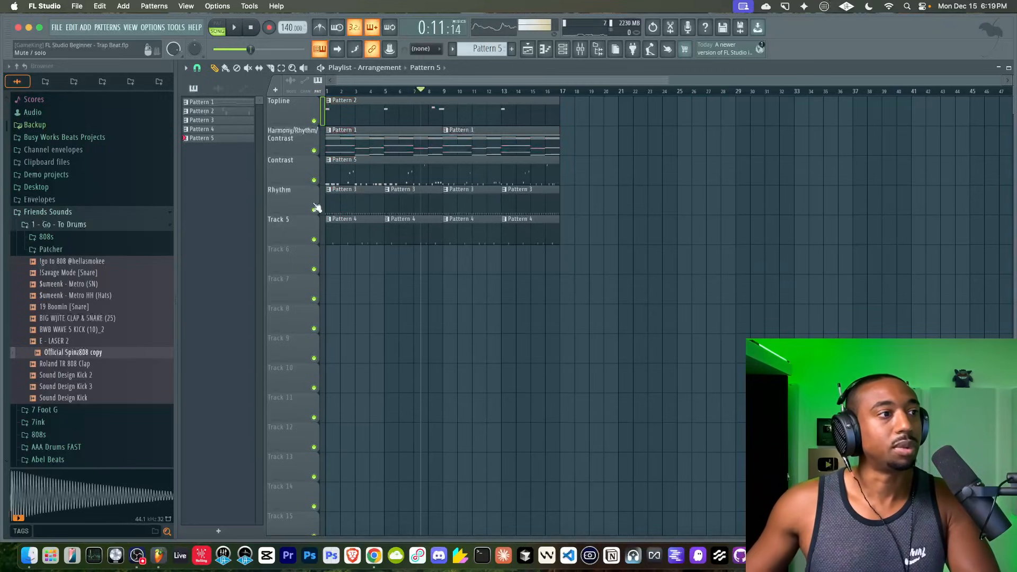
pyautogui.hotkey('ctrl', 'a')
pyautogui.hotkey('ctrl', 'b')
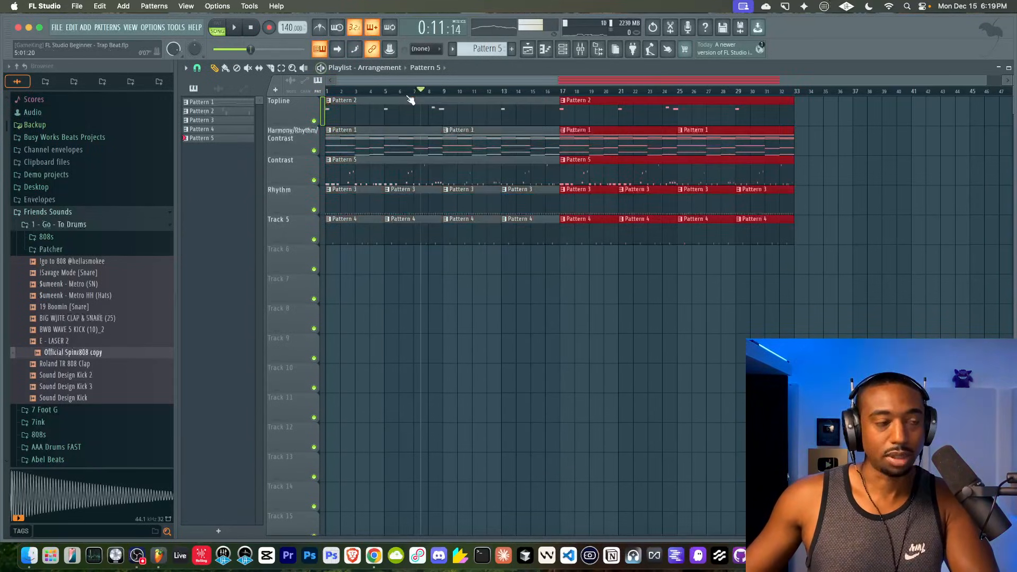
# Clear the drums and 808 from bars 1–8 by trimming the first Pattern 5 clip to bar 9 and deleting the Pattern 4 clips
pyautogui.hotkey('ctrl', 'd')
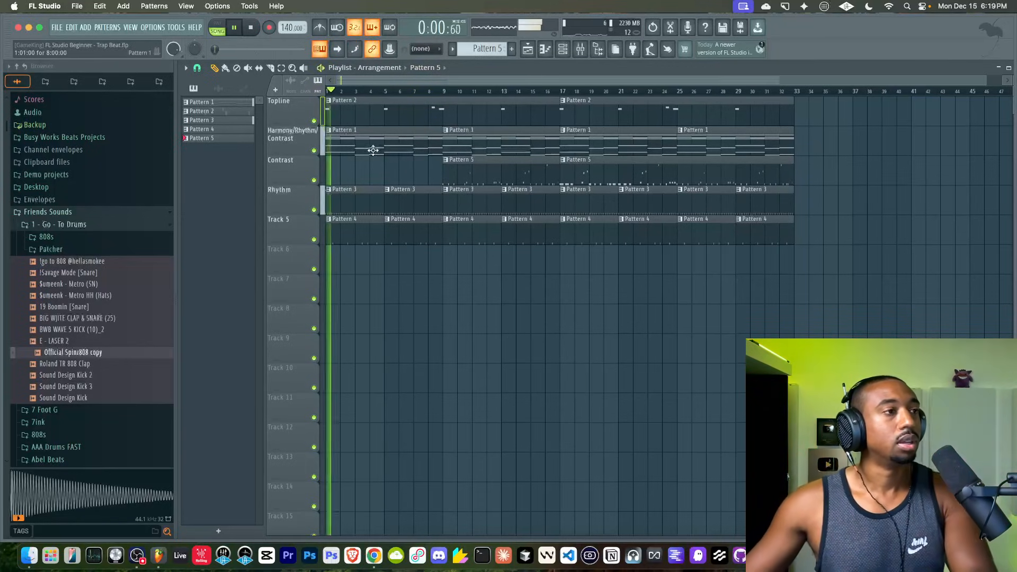
pyautogui.press('space')
pyautogui.rightClick(400, 238)
pyautogui.rightClick(372, 242)
pyautogui.press('space')
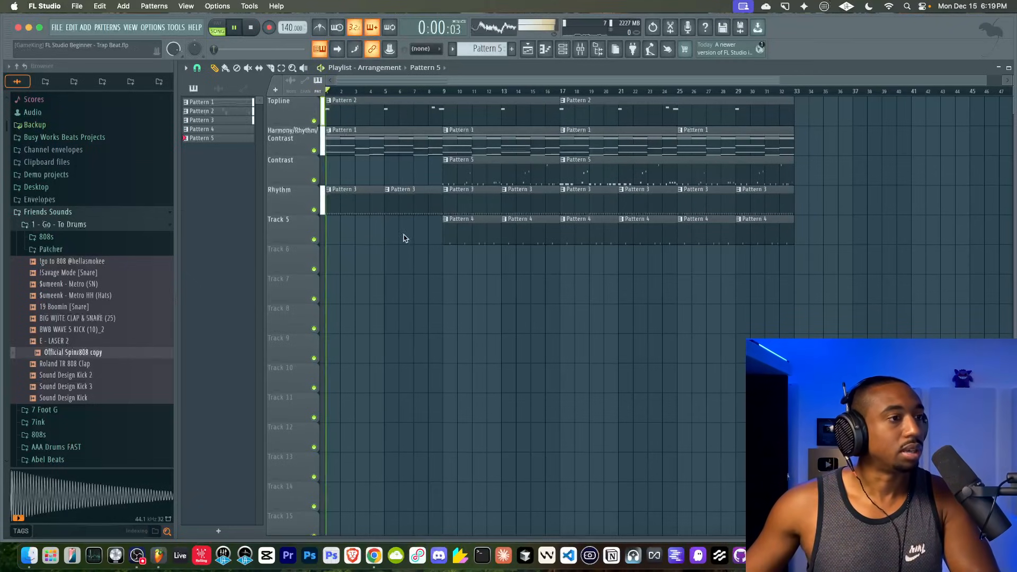
# Save the project and hide the browser to widen the playlist
pyautogui.click(579, 49)
pyautogui.press('F9')
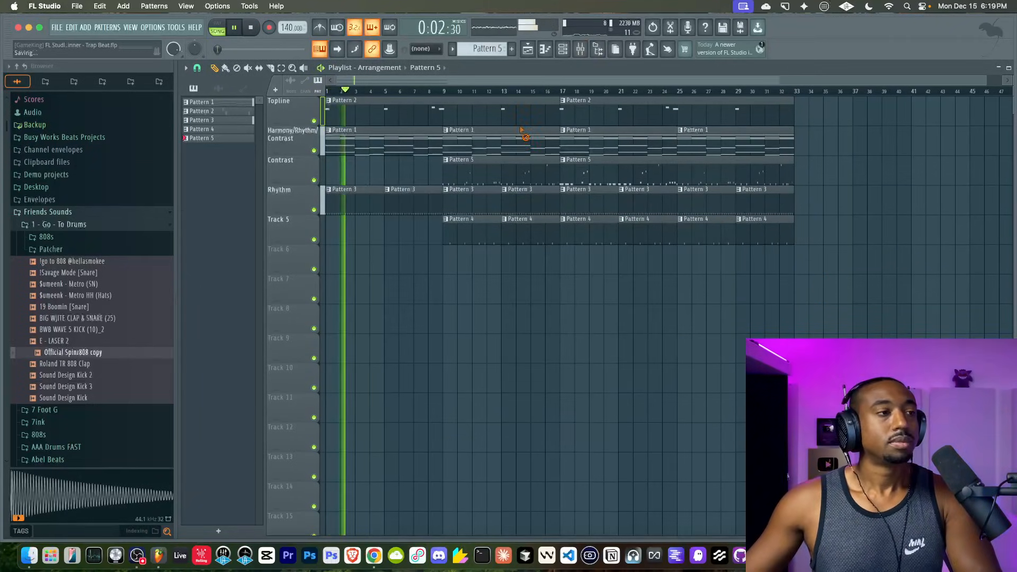
pyautogui.scroll(-2, 356, 164)
pyautogui.hotkey('ctrl', 's')
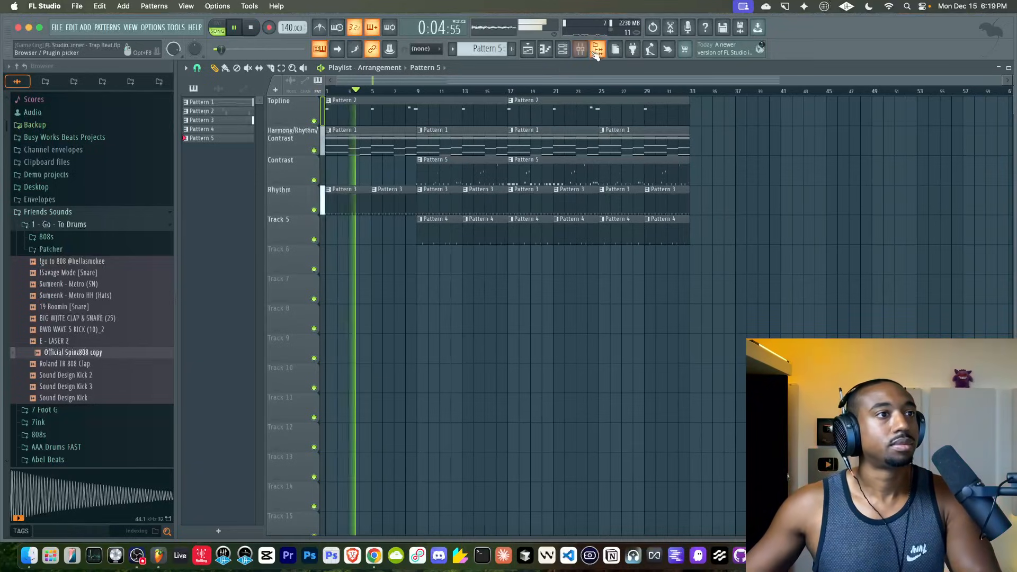
pyautogui.hotkey('alt', 'F8')
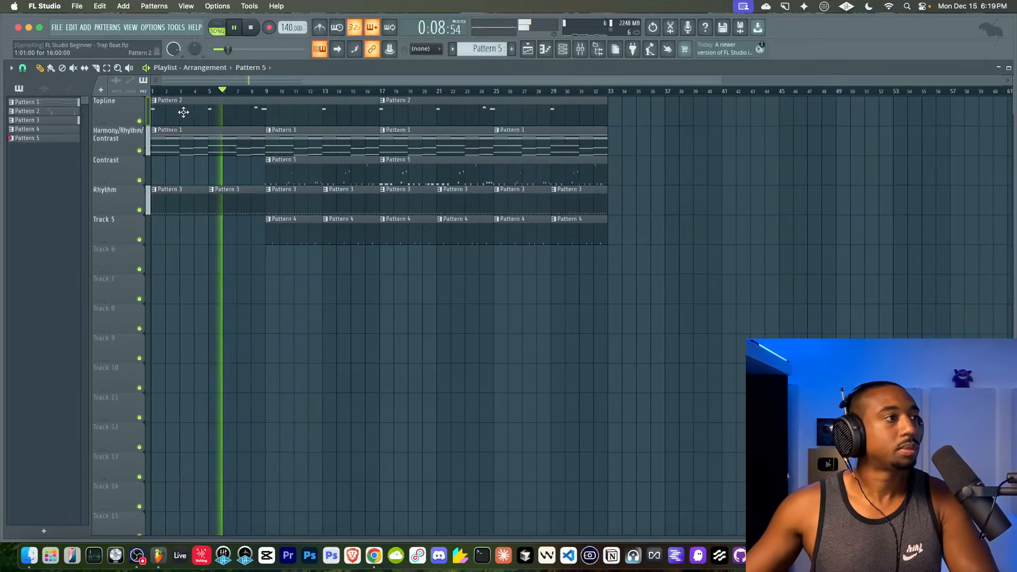
# Trim the start of the first Pattern 2 clip to bar 8 and move the pattern's two notes around bar 9 one beat later
pyautogui.moveTo(152, 114); pyautogui.dragTo(249, 126)
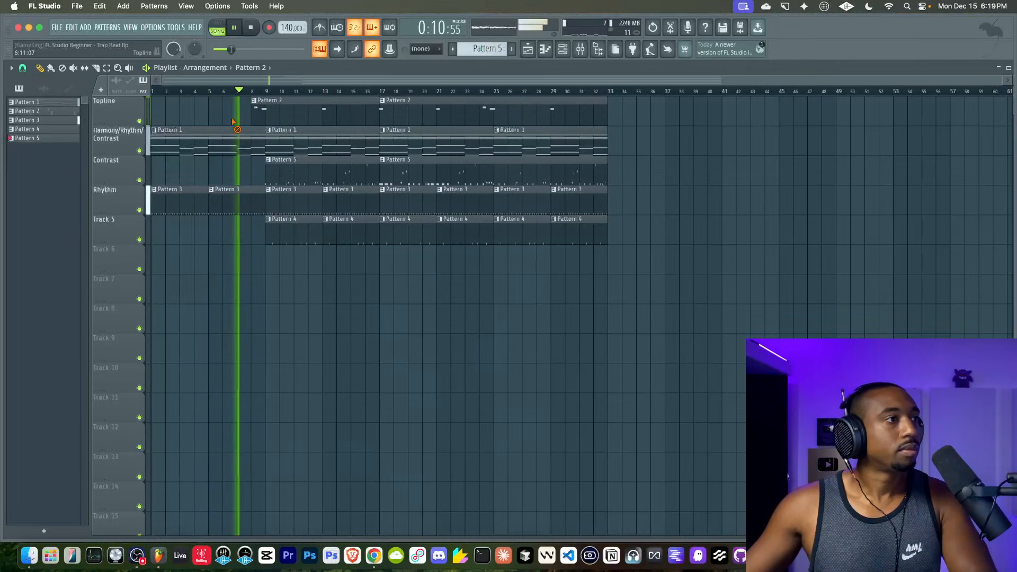
pyautogui.press('super+s')
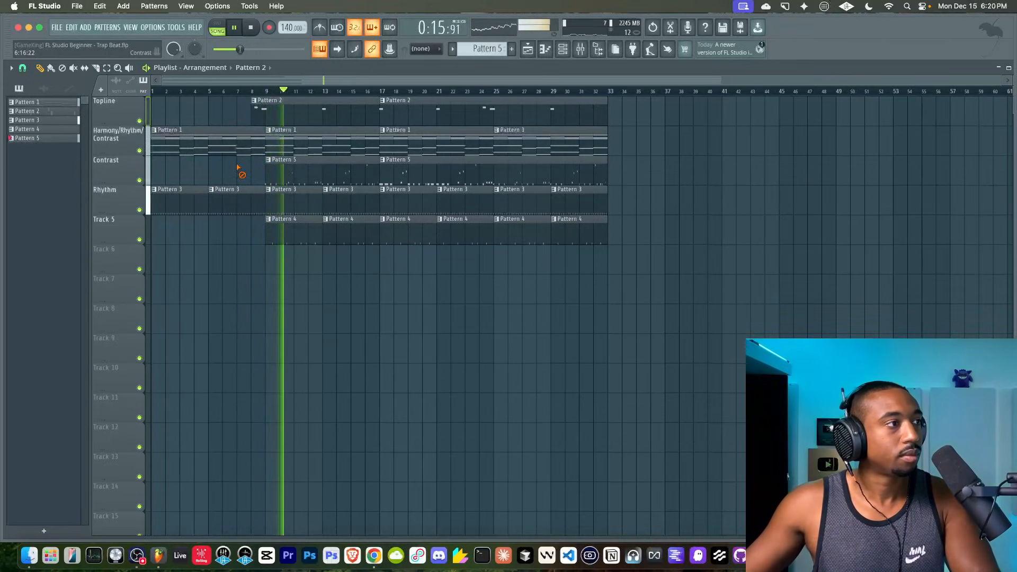
pyautogui.doubleClick(261, 106)
pyautogui.scroll(5, 144, 144)
pyautogui.moveTo(371, 274); pyautogui.dragTo(283, 197)
pyautogui.moveTo(341, 249); pyautogui.dragTo(360, 249)
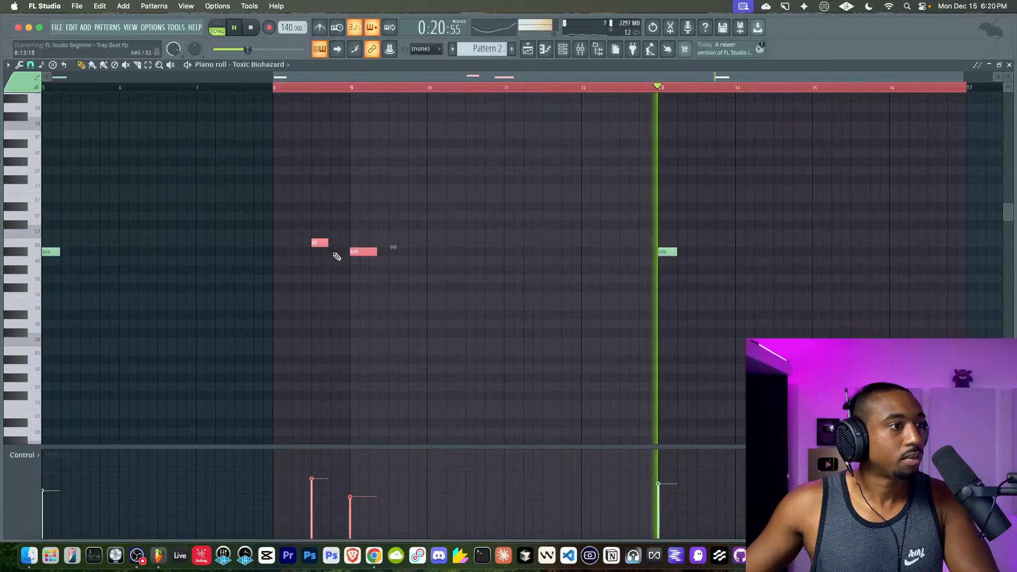
pyautogui.click(1009, 65)
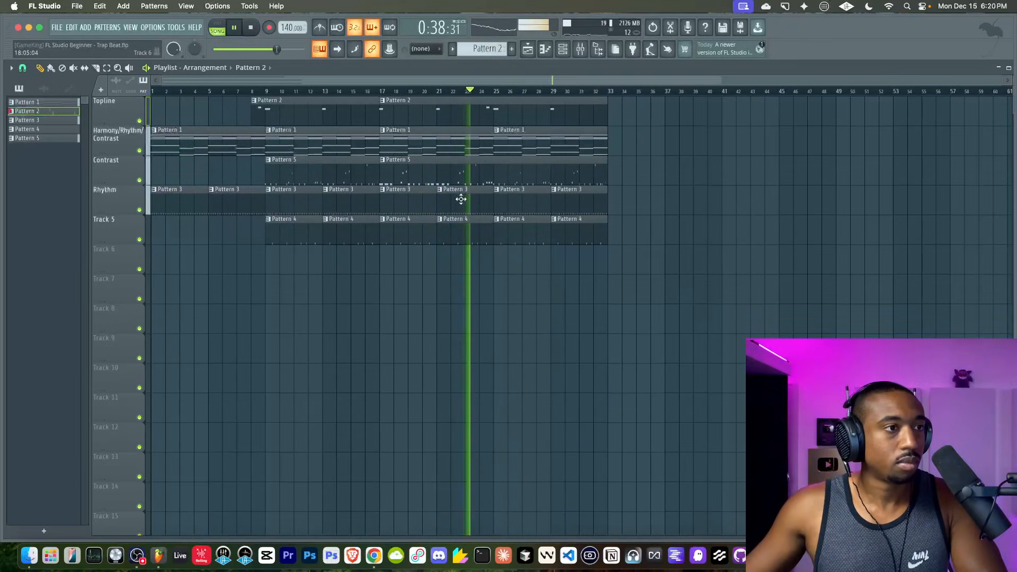
# Add Emphasizer to slot 3 of the Master track and raise its input gain to about 1.8 dB
pyautogui.click(580, 50)
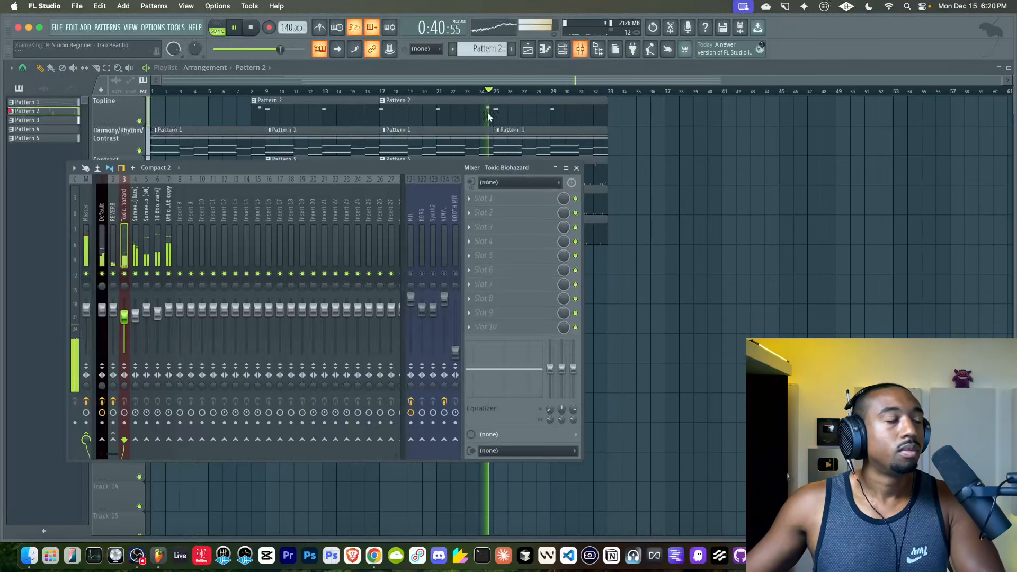
pyautogui.click(87, 247)
pyautogui.press('F9')
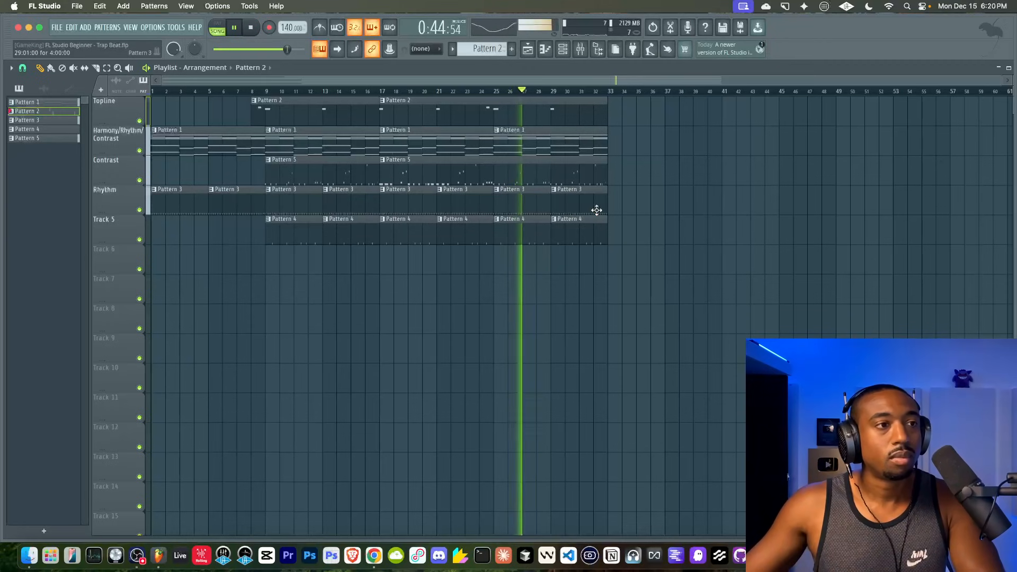
pyautogui.click(579, 49)
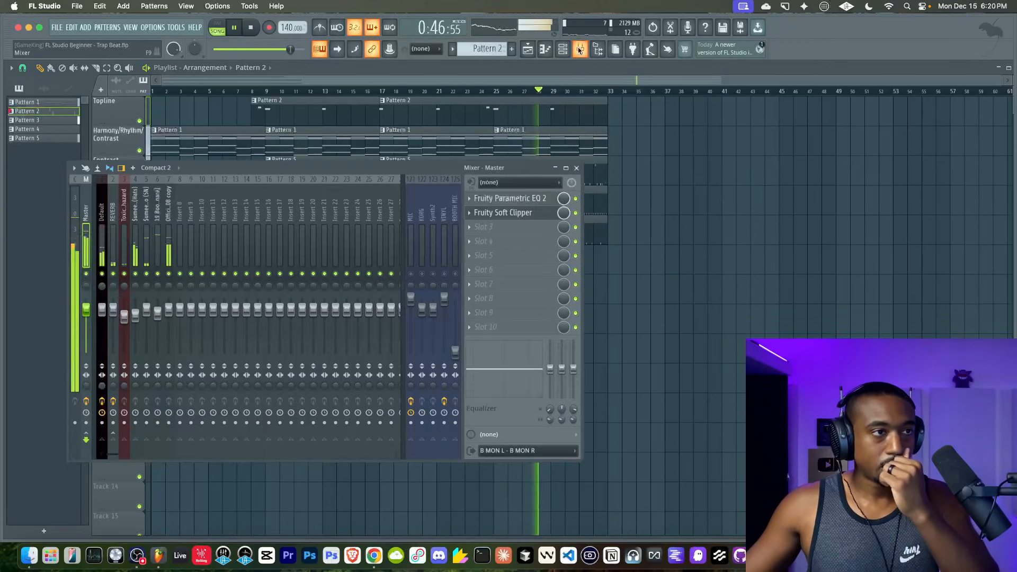
pyautogui.click(490, 227)
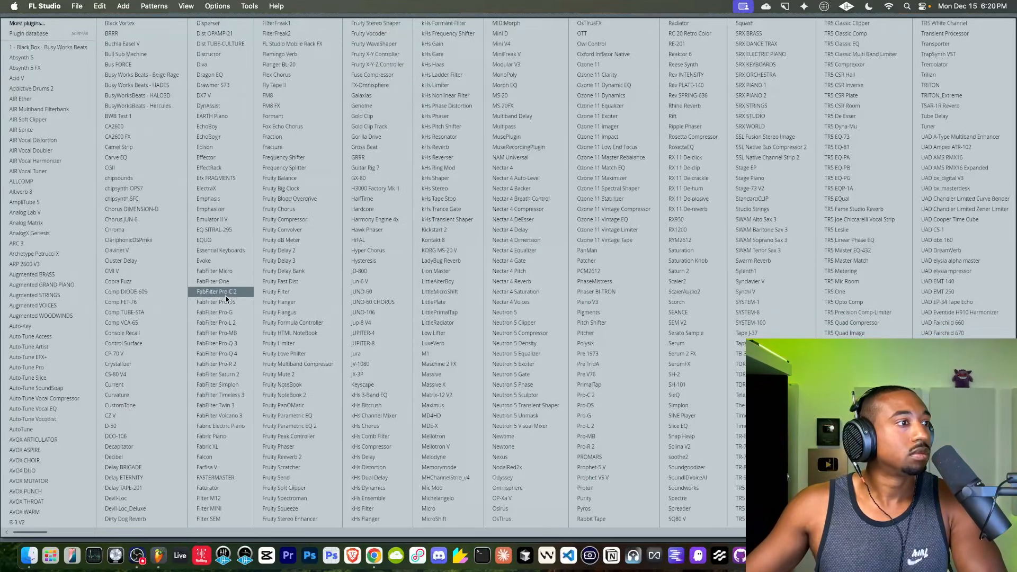
pyautogui.click(236, 208)
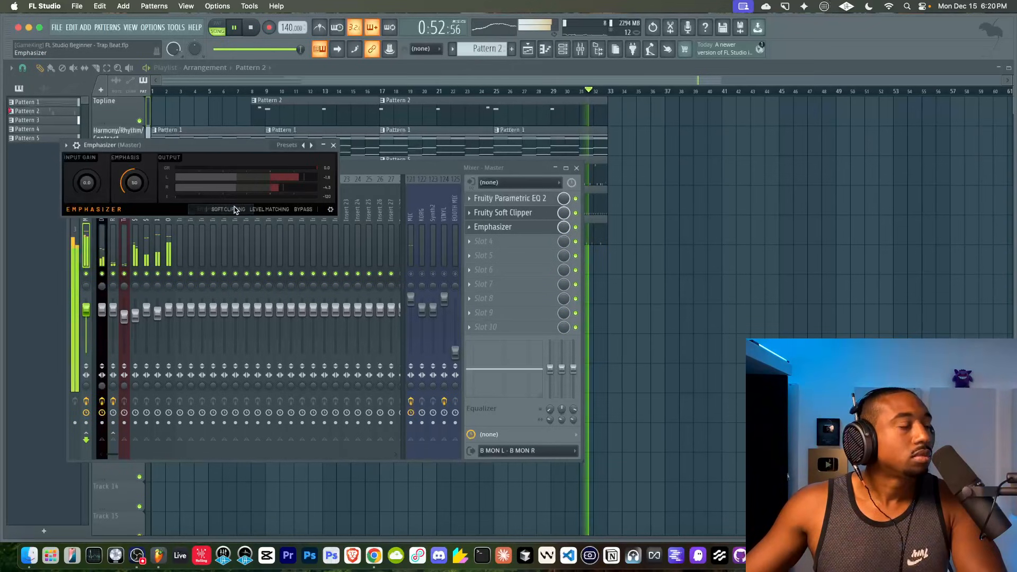
pyautogui.scroll(3, 86, 182)
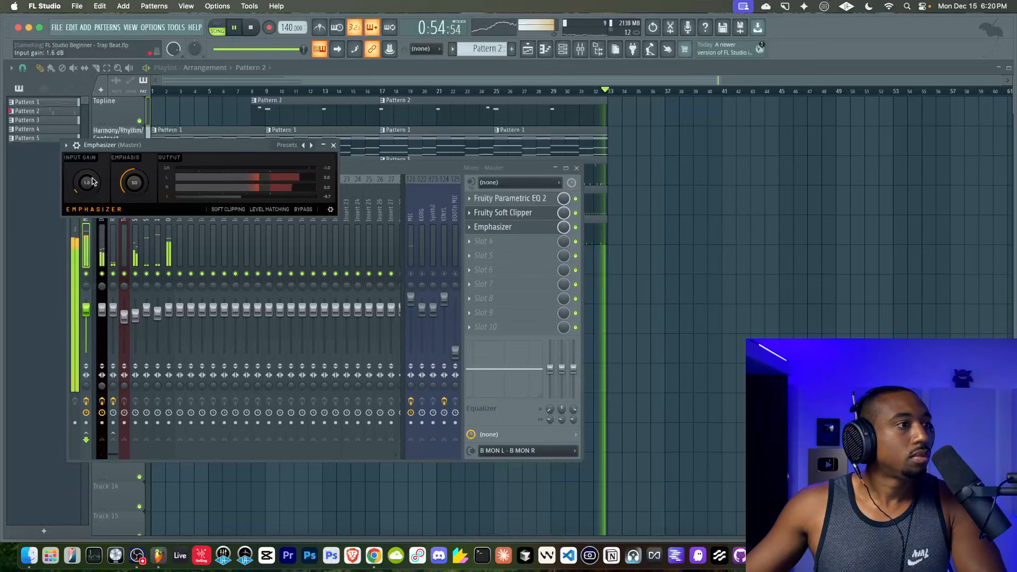
# Save the project and reopen the Emphasizer plugin on the Master track
pyautogui.click(464, 298)
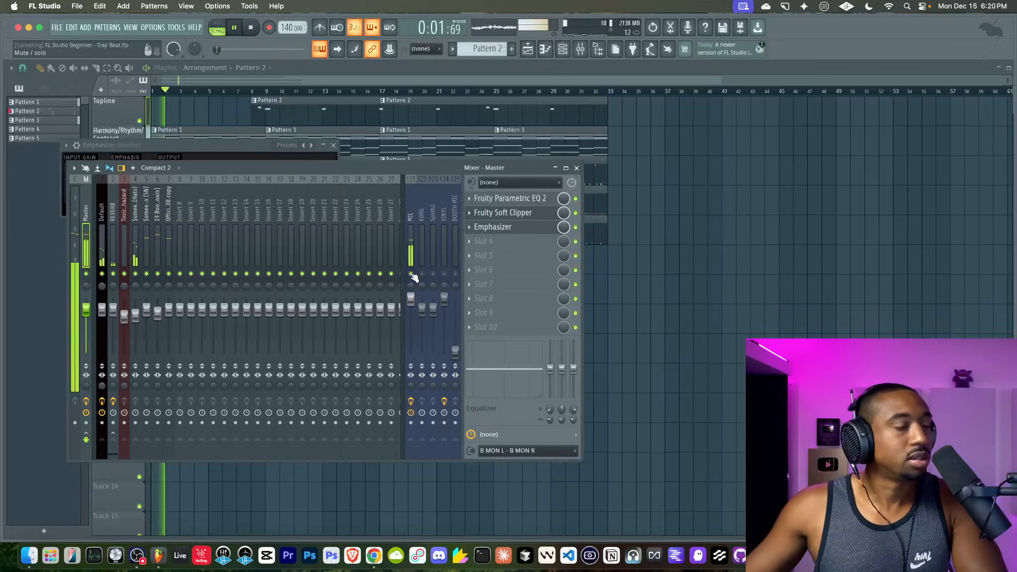
pyautogui.press('super+s')
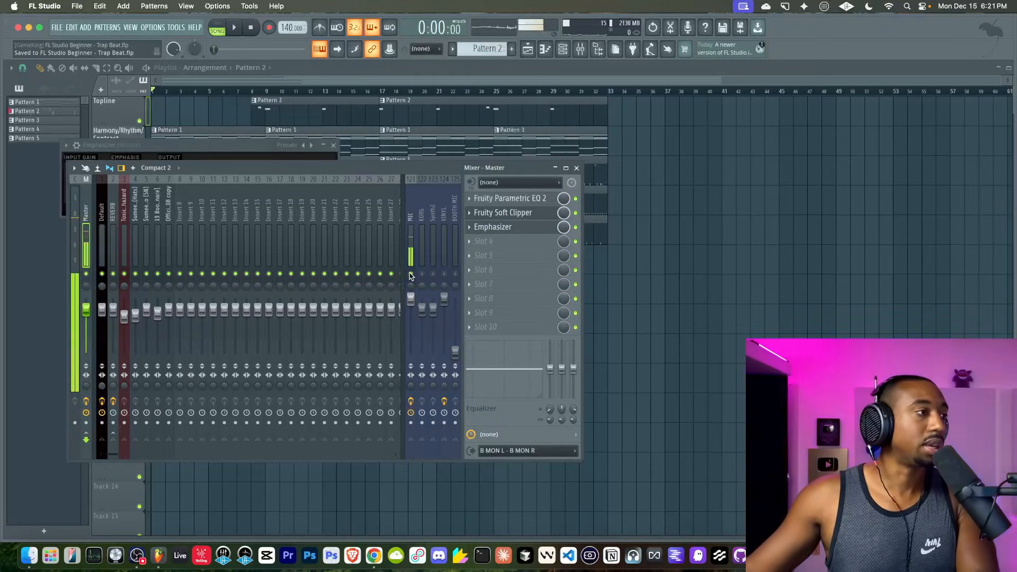
pyautogui.click(486, 228)
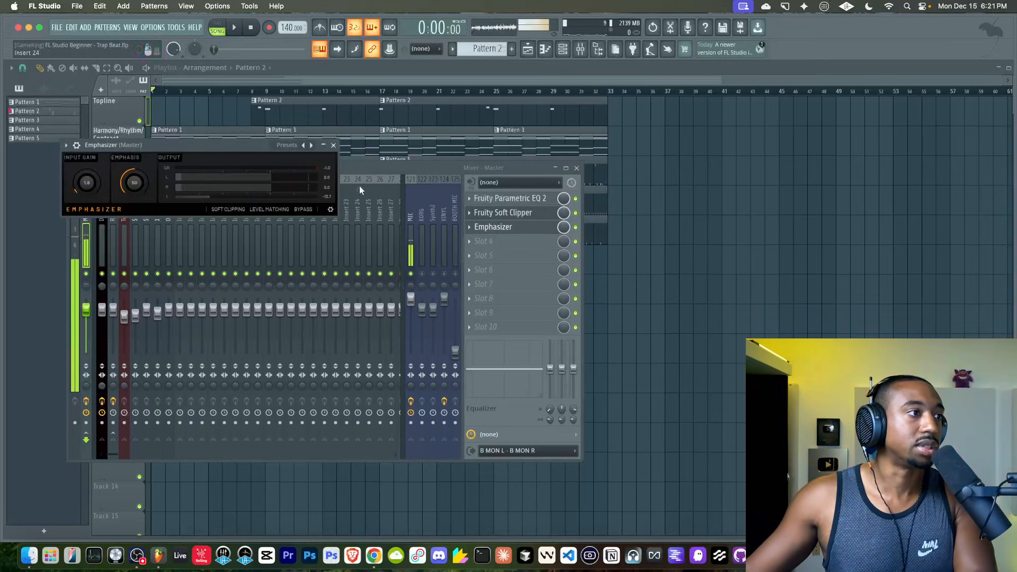
# Close the mixer and color Patterns 1 to 5 with a gradient running from pink to blue
pyautogui.click(413, 274)
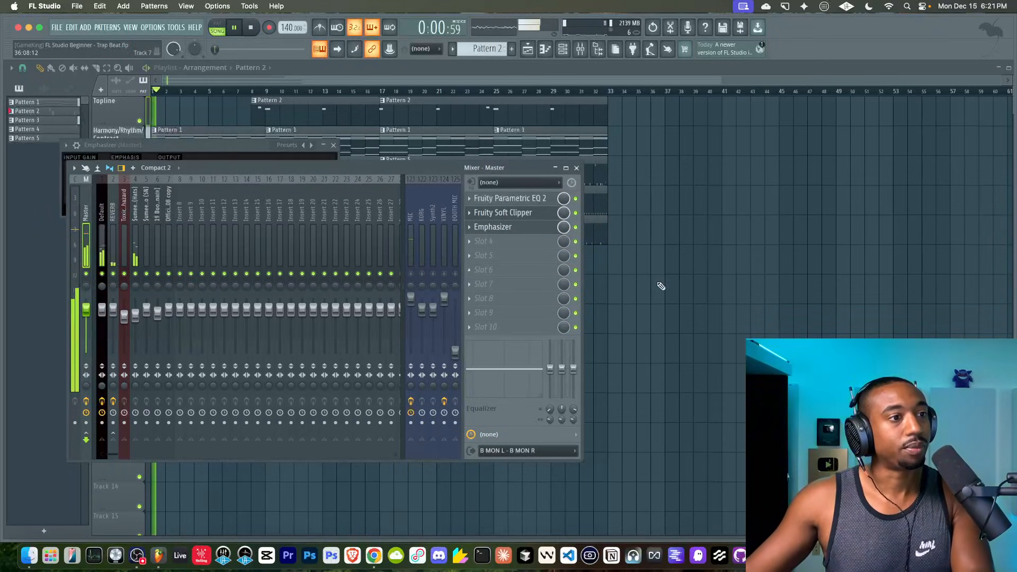
pyautogui.rightClick(660, 285)
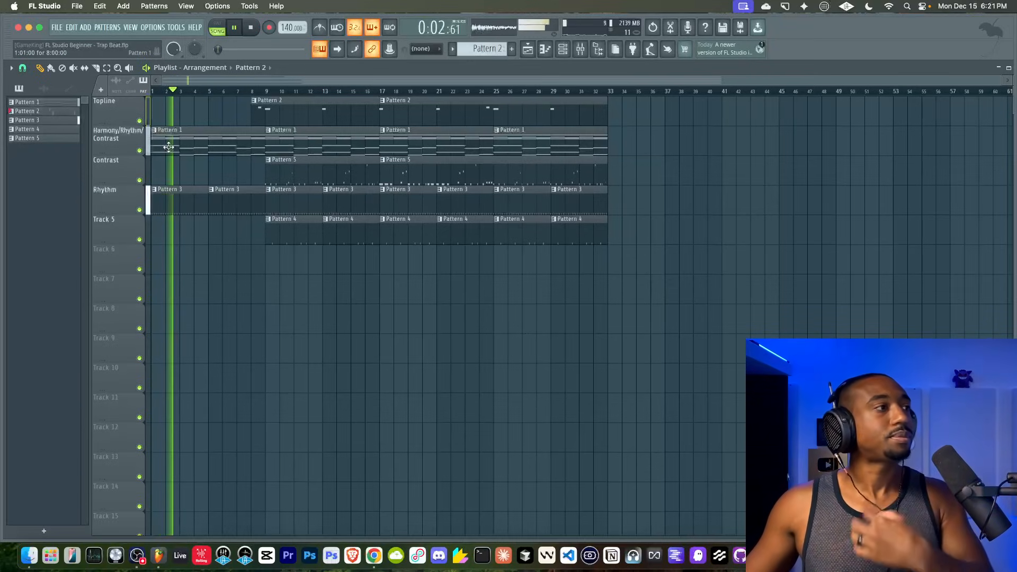
pyautogui.click(69, 104)
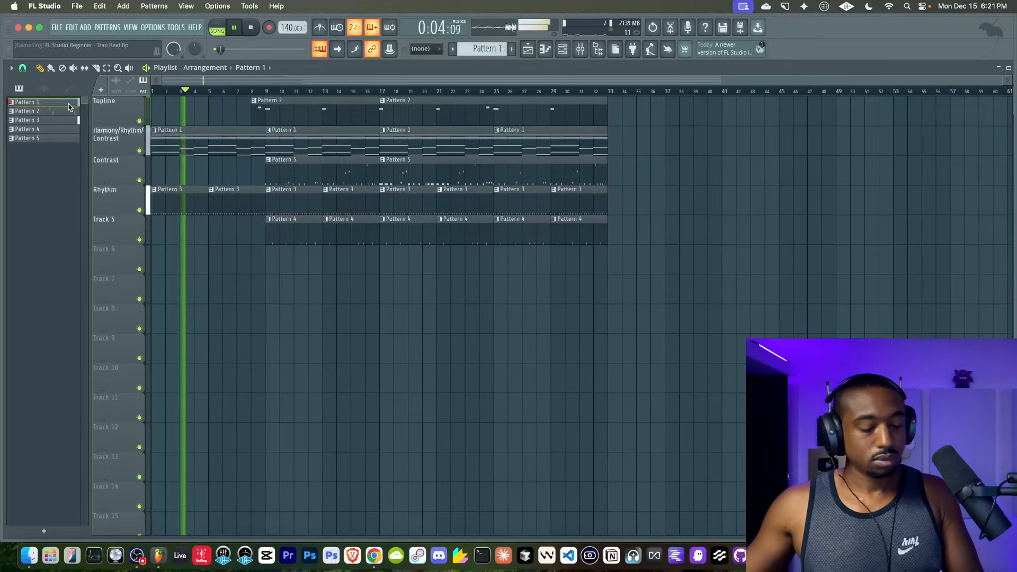
pyautogui.keyDown('shift'); pyautogui.click(53, 138); pyautogui.keyUp('shift')
pyautogui.rightClick(53, 138)
pyautogui.click(83, 188)
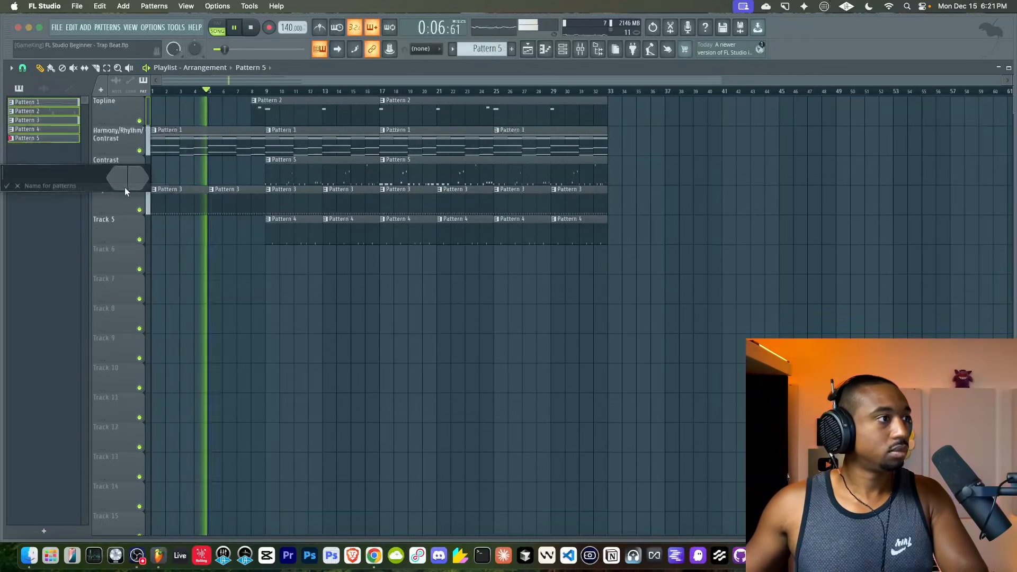
pyautogui.click(209, 346)
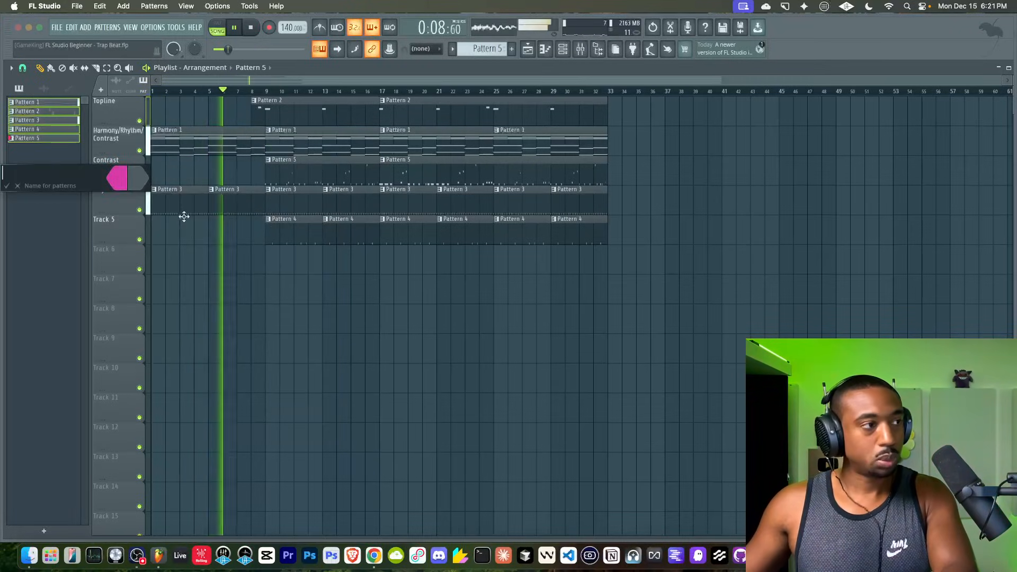
pyautogui.click(229, 348)
pyautogui.press('Return')
pyautogui.press('Return')
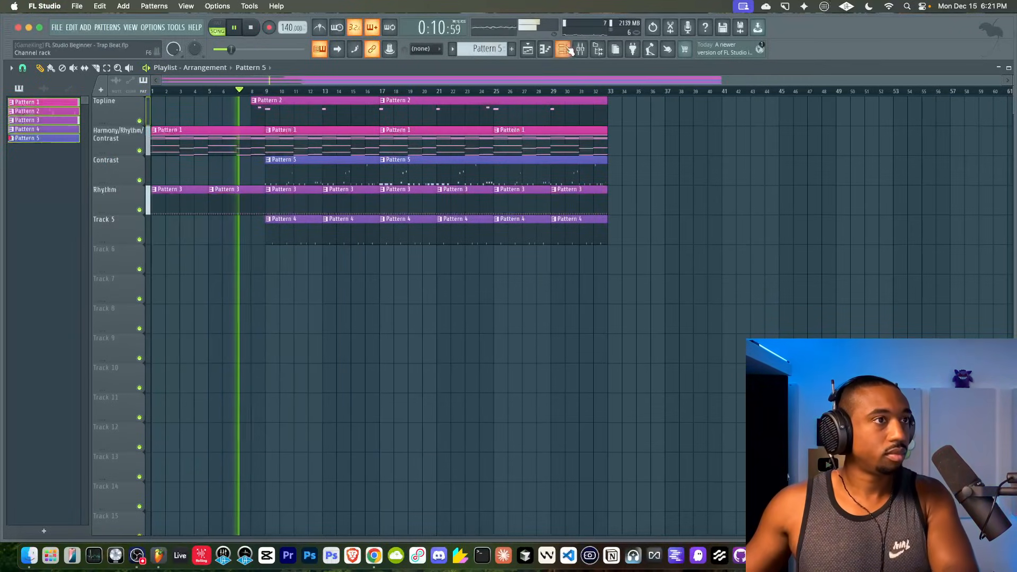
# Raise the silence trimming threshold of the Metro HH hi-hat sample and return to the playlist
pyautogui.click(562, 48)
pyautogui.click(141, 124)
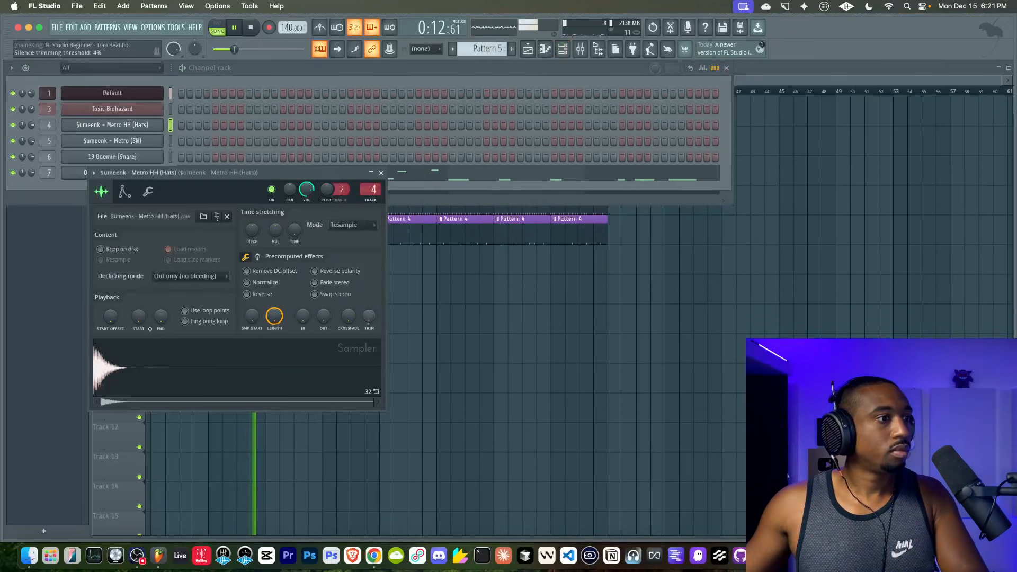
pyautogui.moveTo(369, 316); pyautogui.dragTo(368, 267)
pyautogui.click(382, 172)
pyautogui.press('F6')
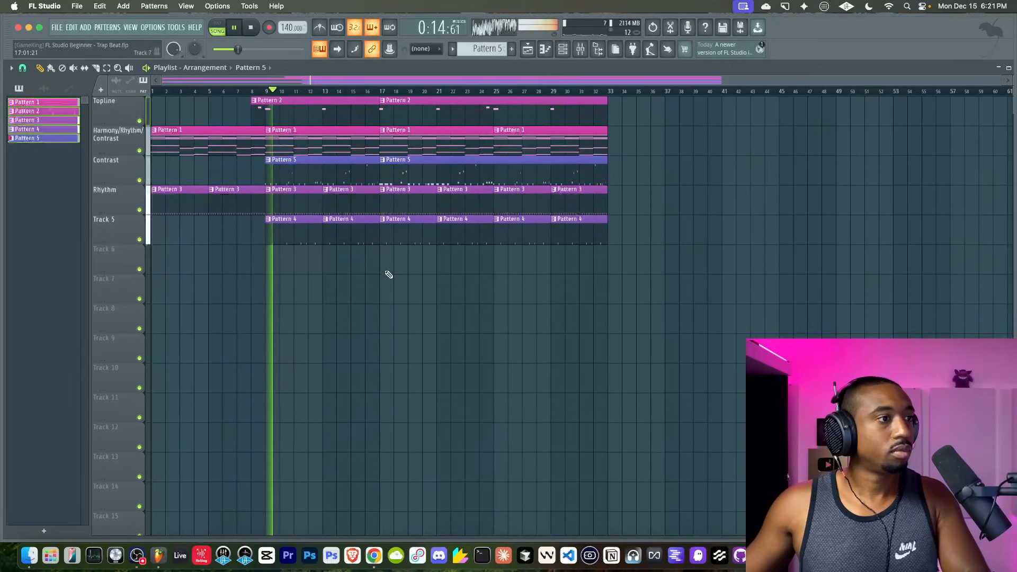
# Inspect the boost and reverb page of the Spinz808 sampler's precomputed effects
pyautogui.press('F6')
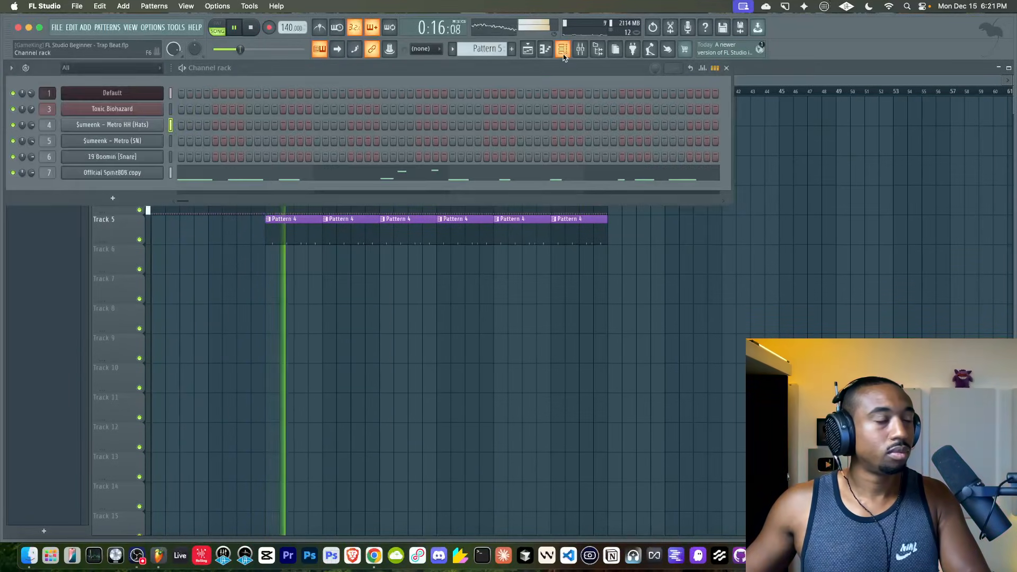
pyautogui.click(127, 172)
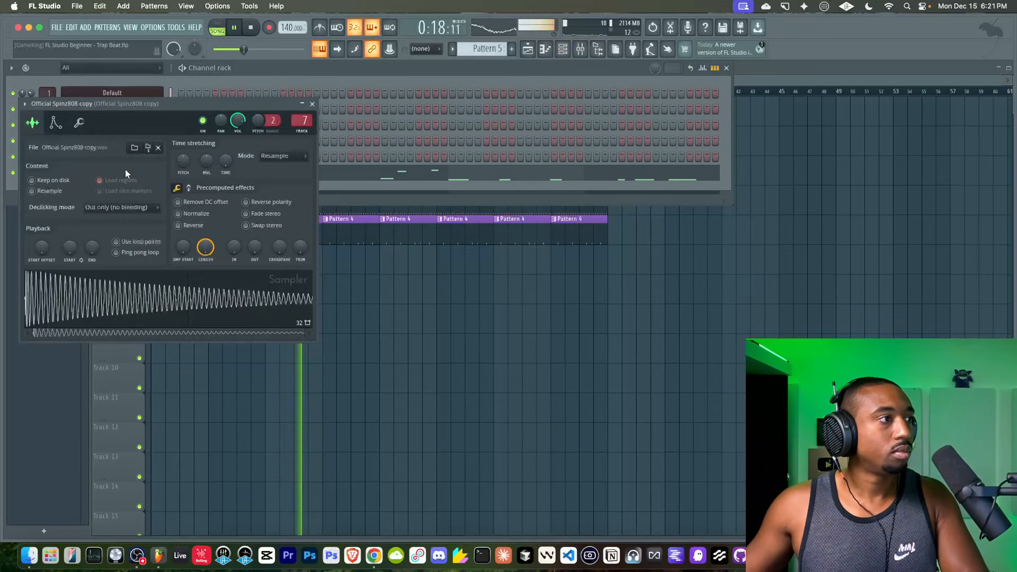
pyautogui.click(184, 188)
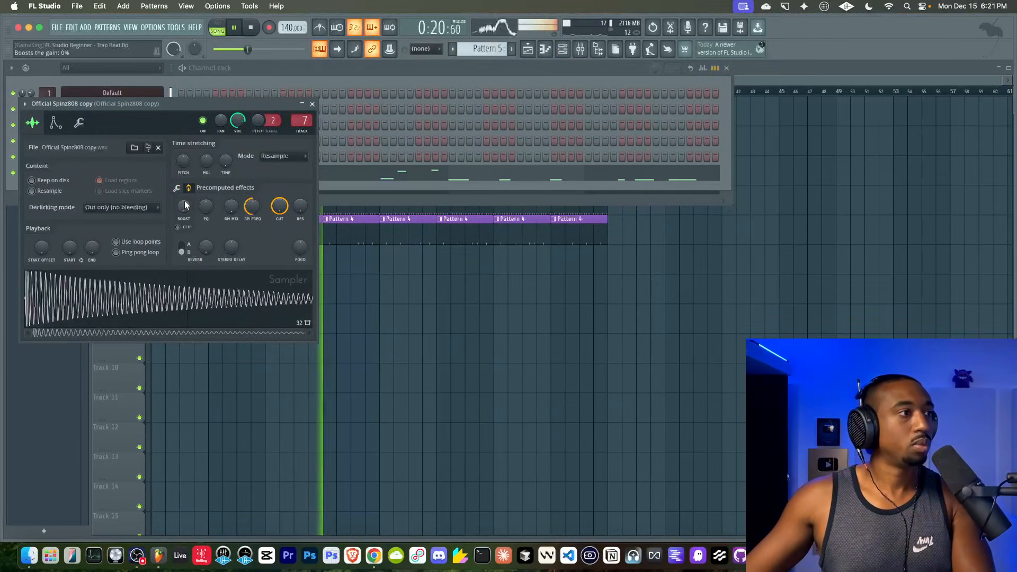
pyautogui.rightClick(382, 315)
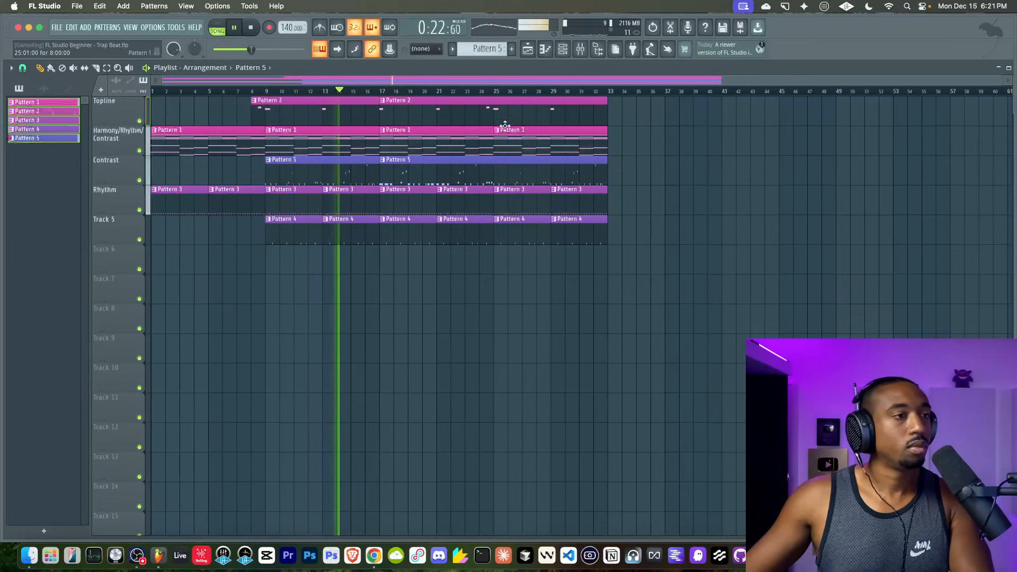
# Examine the levels, effects and reverb send of the 808, REVERB and Default mixer tracks while the arrangement plays
pyautogui.click(582, 51)
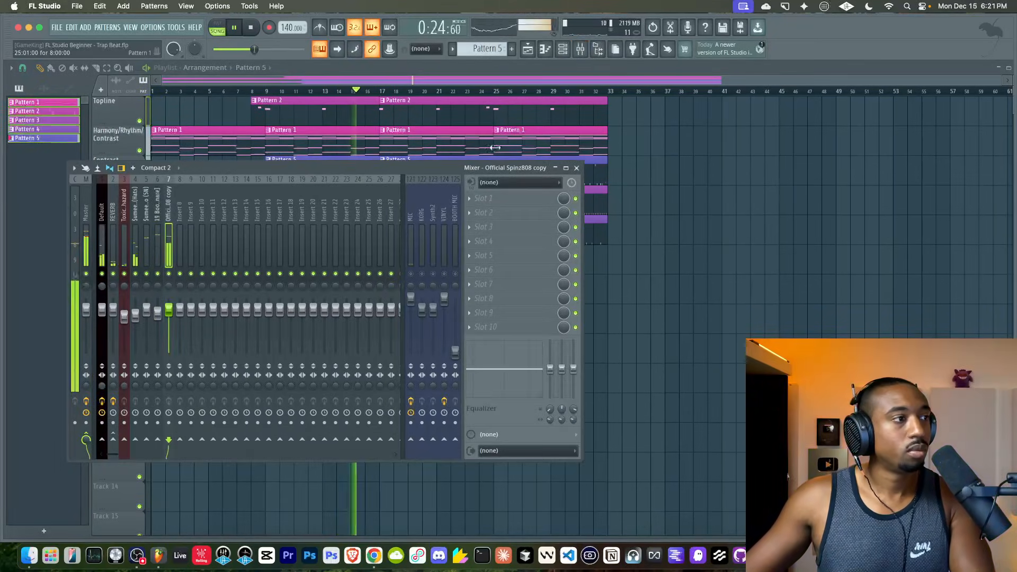
pyautogui.rightClick(626, 281)
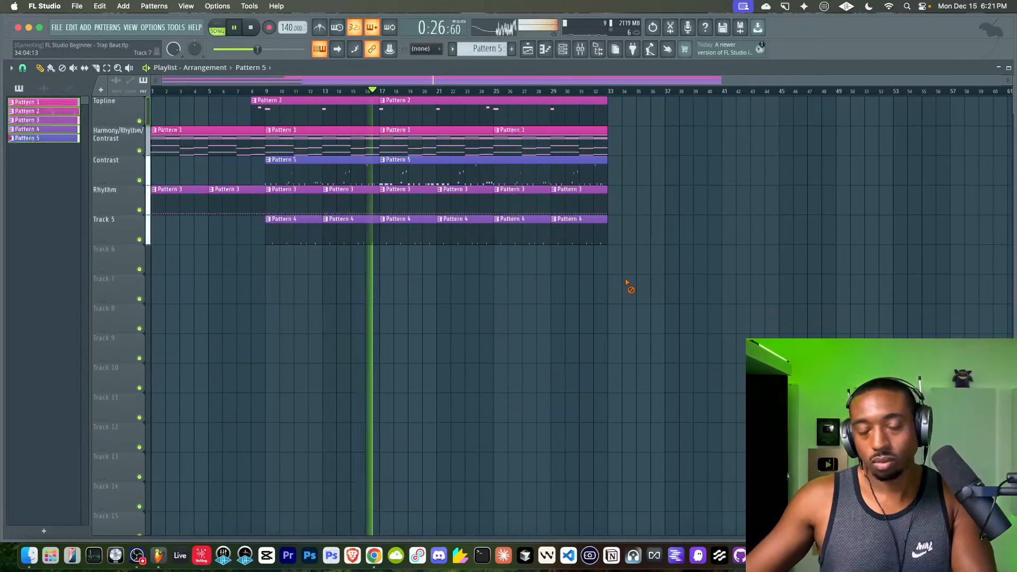
pyautogui.click(582, 53)
pyautogui.click(114, 236)
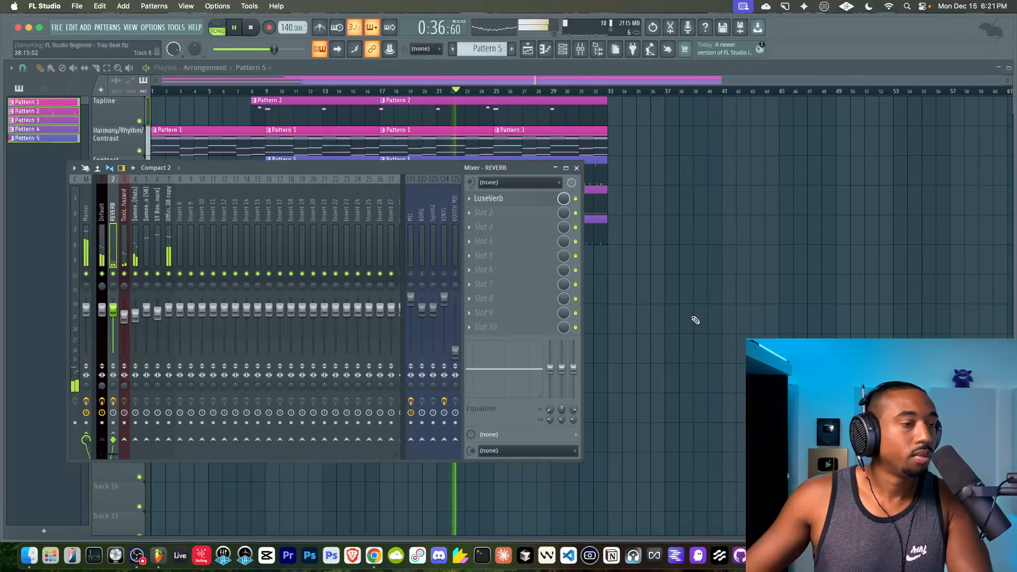
pyautogui.press('F9')
pyautogui.click(581, 49)
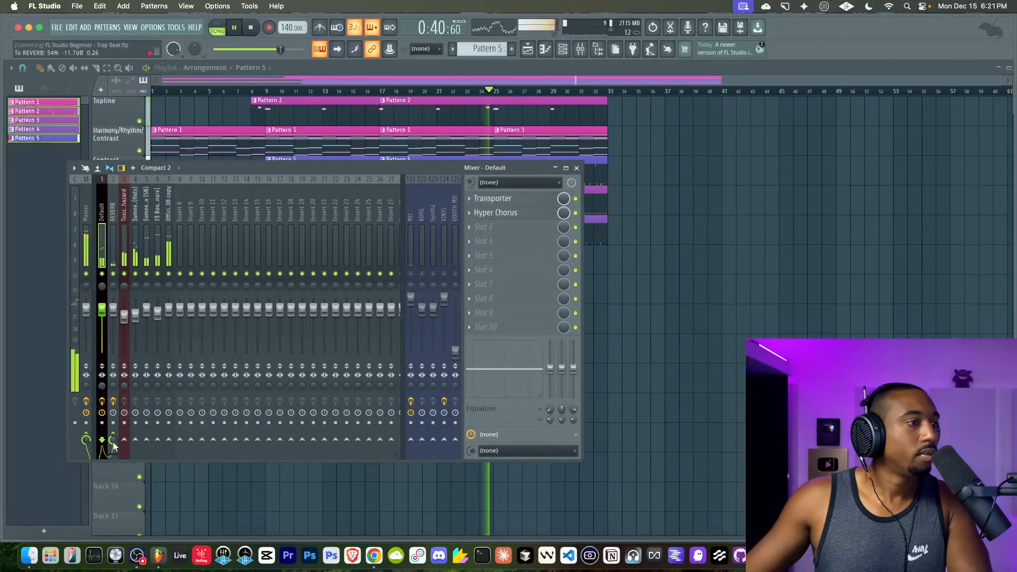
pyautogui.press('F9')
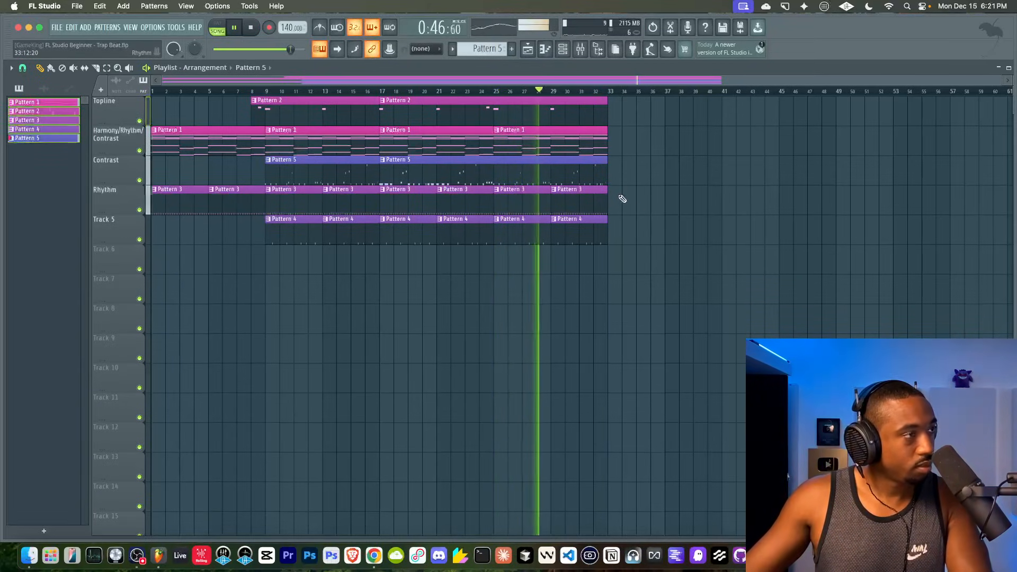
pyautogui.click(581, 49)
pyautogui.press('F9')
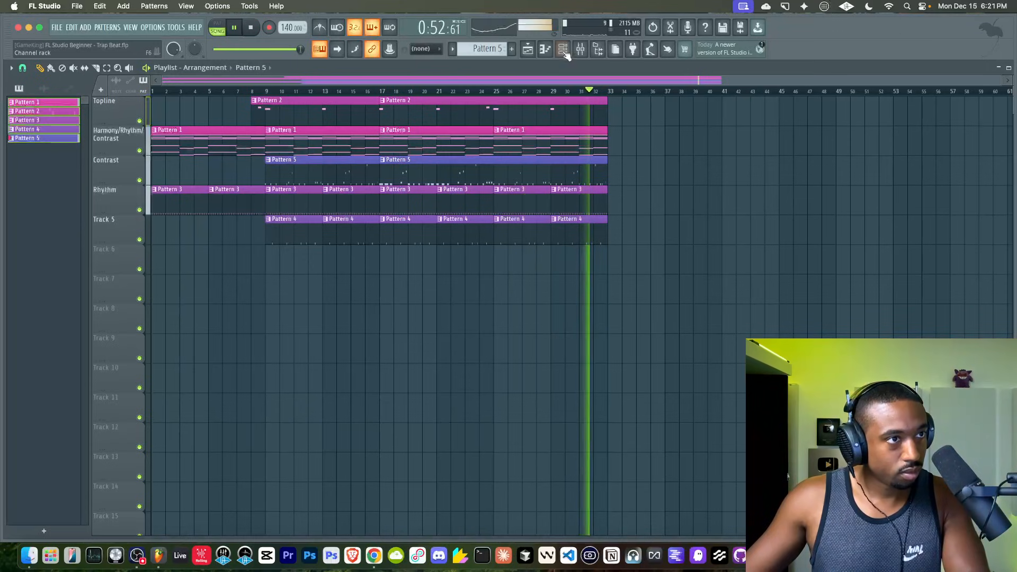
pyautogui.click(580, 50)
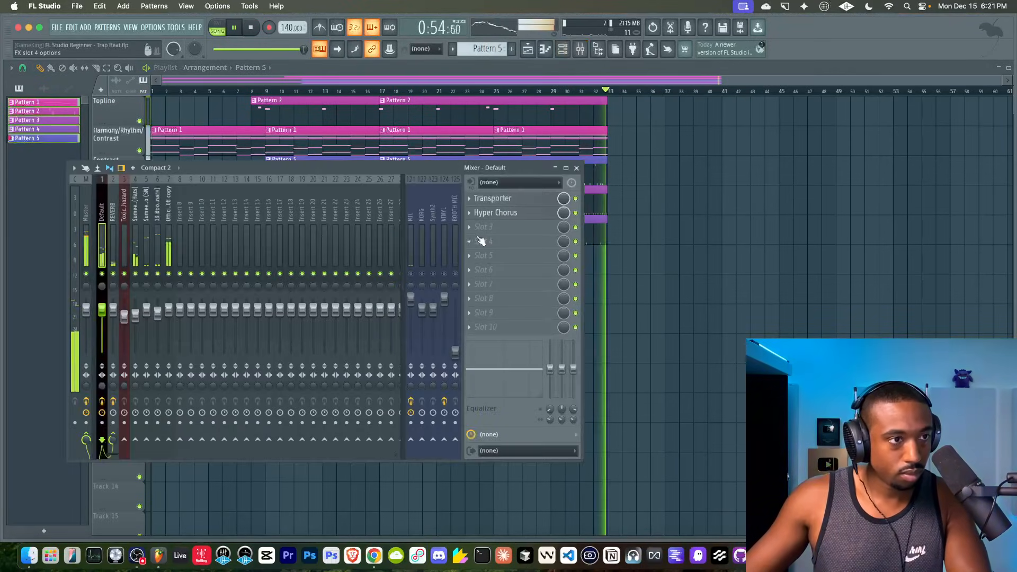
pyautogui.press('F9')
# Save the project and export it as the zipped loop package "FL Studio Beginner - Trap Beat.zip"
pyautogui.press('super+s')
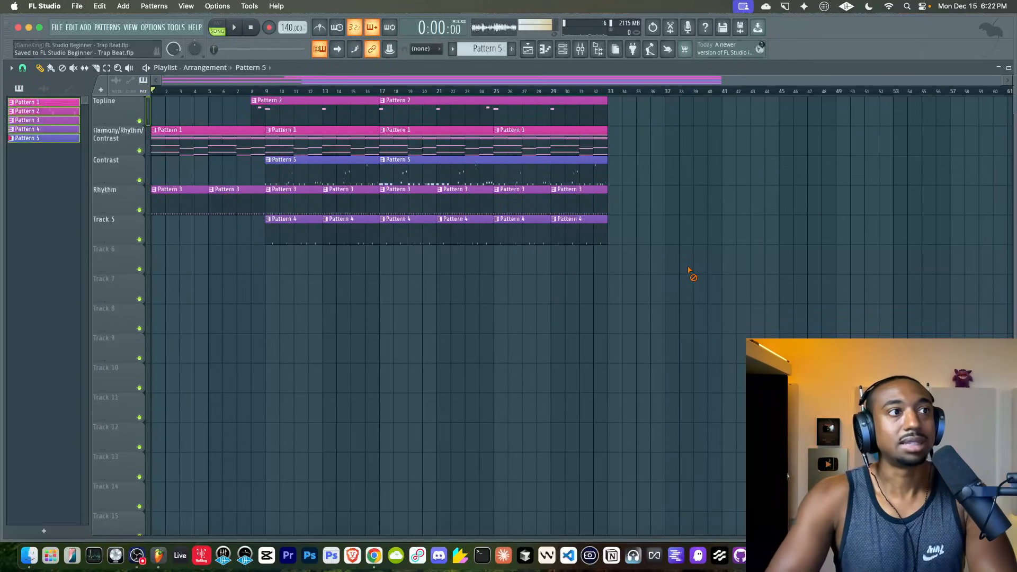
pyautogui.click(57, 27)
pyautogui.moveTo(106, 151)
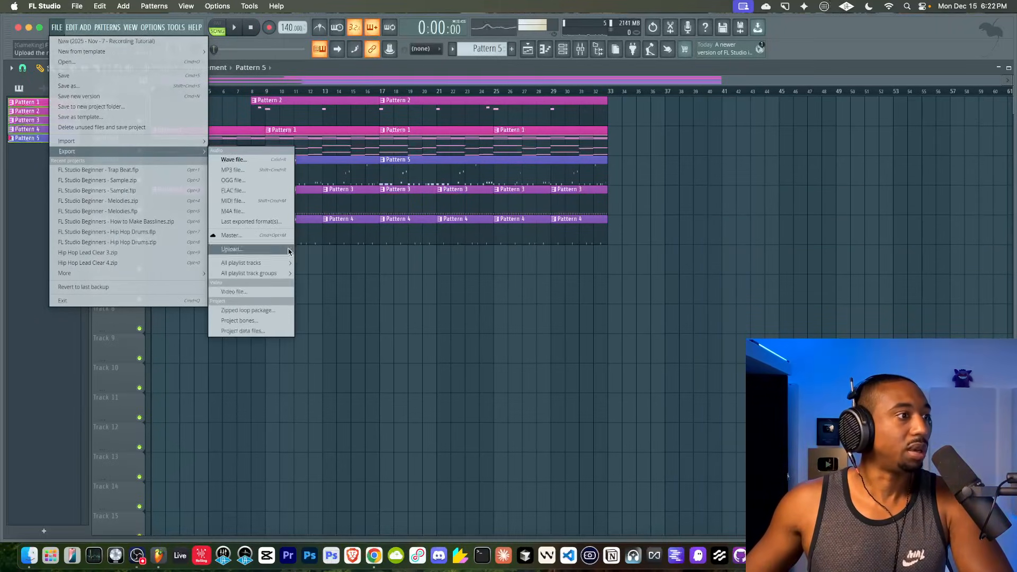
pyautogui.click(264, 308)
pyautogui.click(543, 153)
pyautogui.click(545, 170)
pyautogui.press('Return')
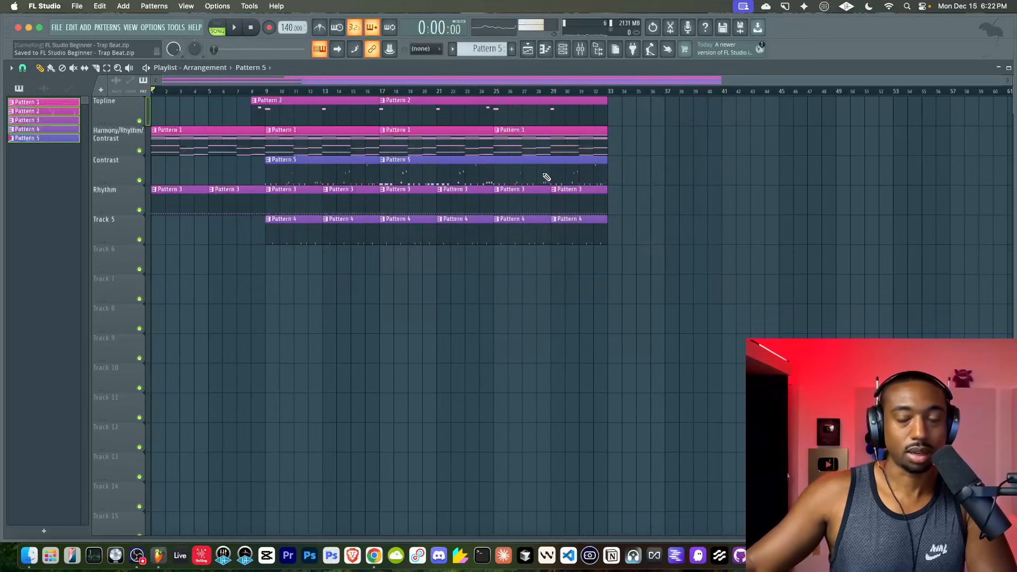